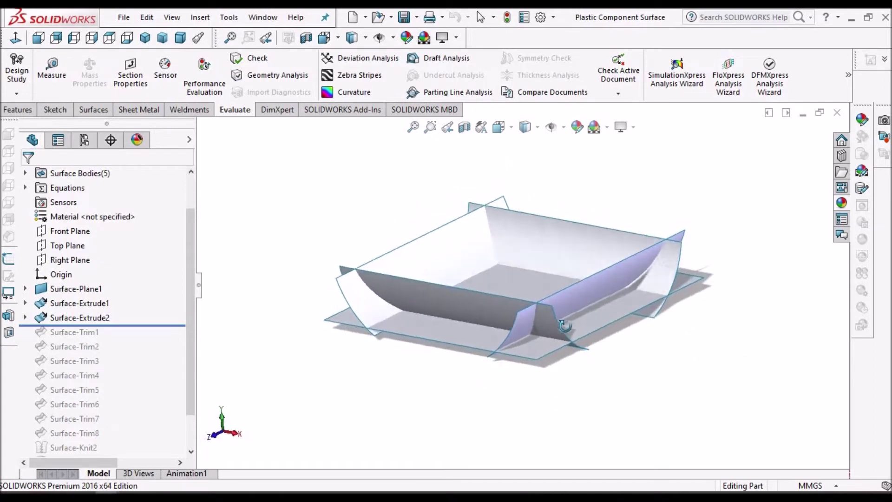
# Roll the feature history forward past Thicken1 and examine the finished container from several angles
pyautogui.press('z')
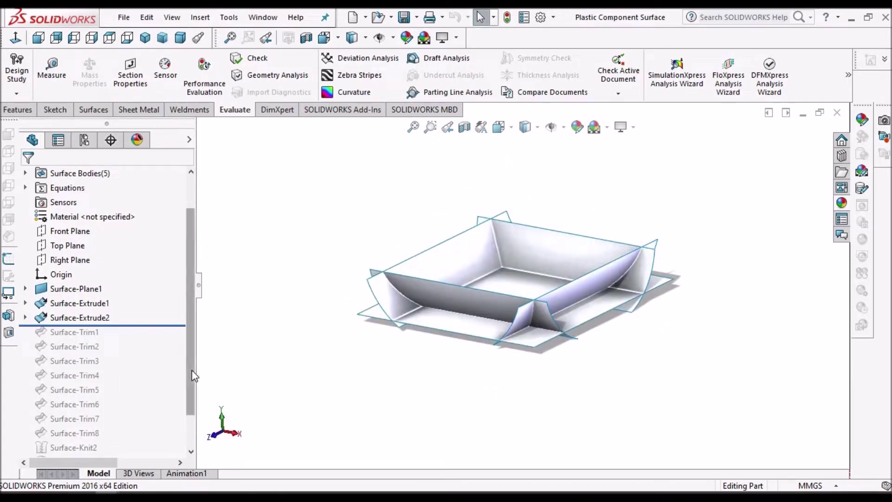
pyautogui.scroll(-1, 185, 405)
pyautogui.moveTo(161, 281); pyautogui.dragTo(160, 455)
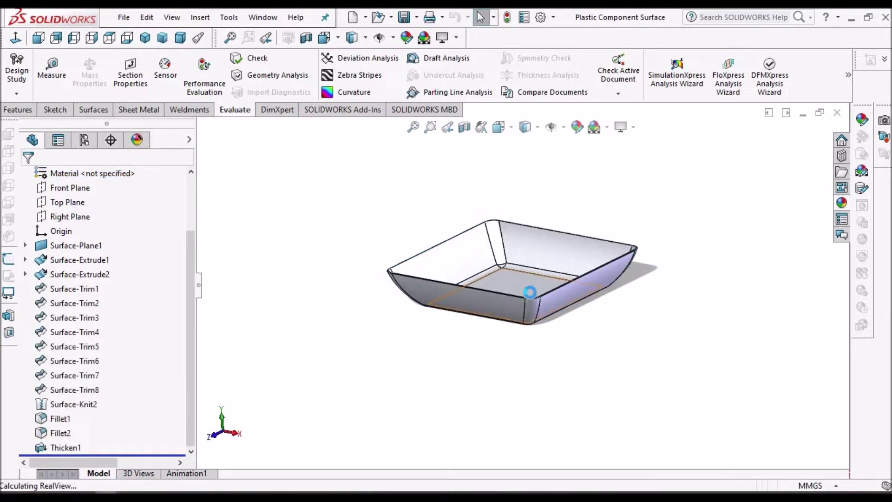
pyautogui.moveTo(530, 285); pyautogui.dragTo(560, 416, button='middle')
pyautogui.scroll(3, 566, 356)
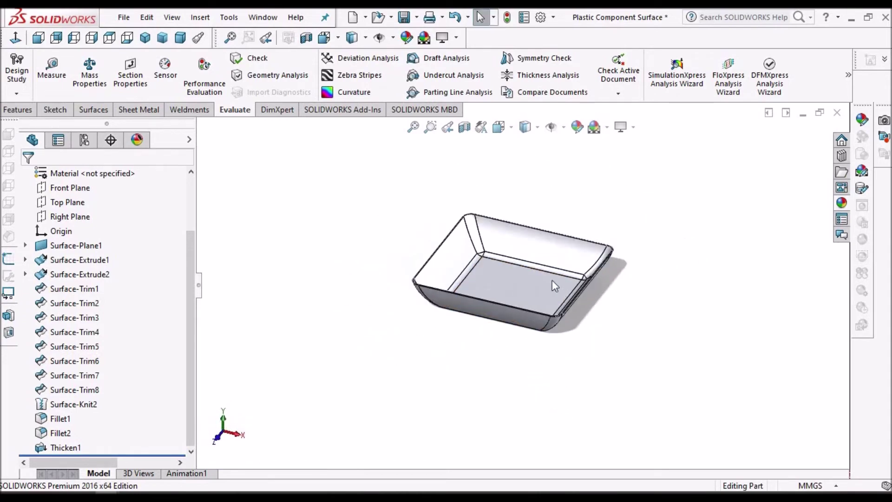
pyautogui.scroll(-2, 551, 280)
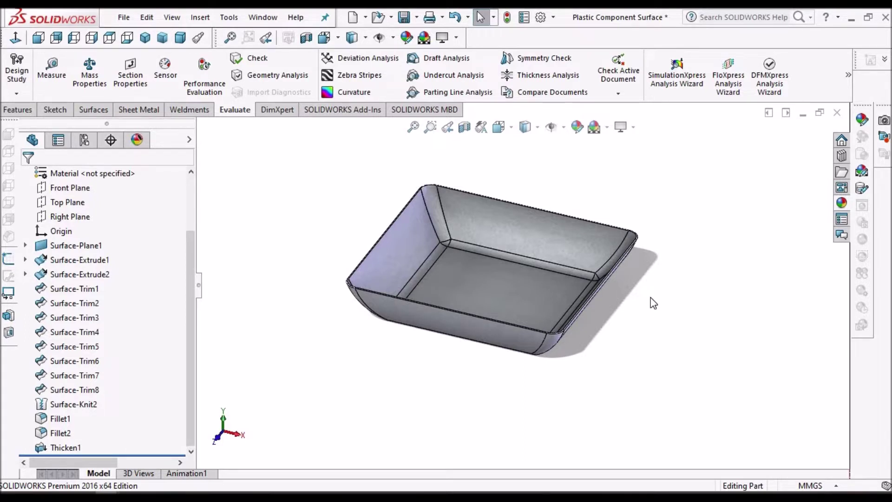
pyautogui.moveTo(544, 281); pyautogui.dragTo(574, 362, button='middle')
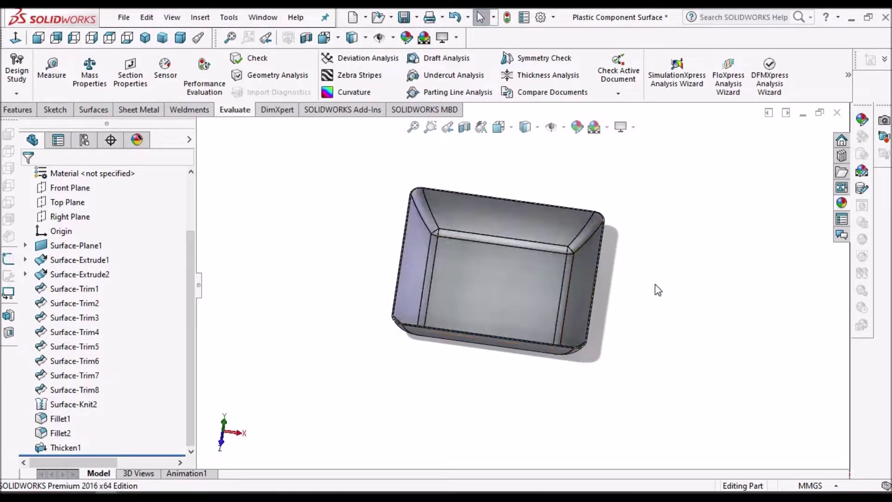
# Switch to the DEMO Plastic Component part and examine the dimensions of the rectangle in Sketch1
pyautogui.hotkey('alt', 'Tab')
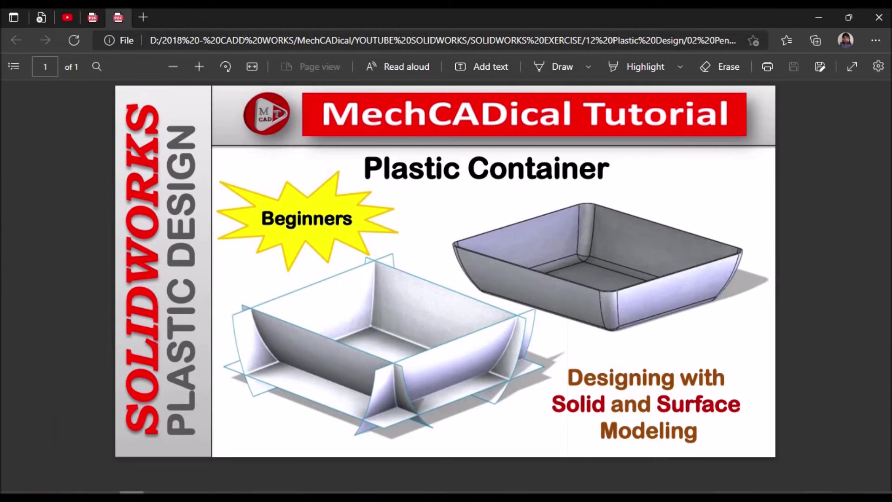
pyautogui.moveTo(131, 495)
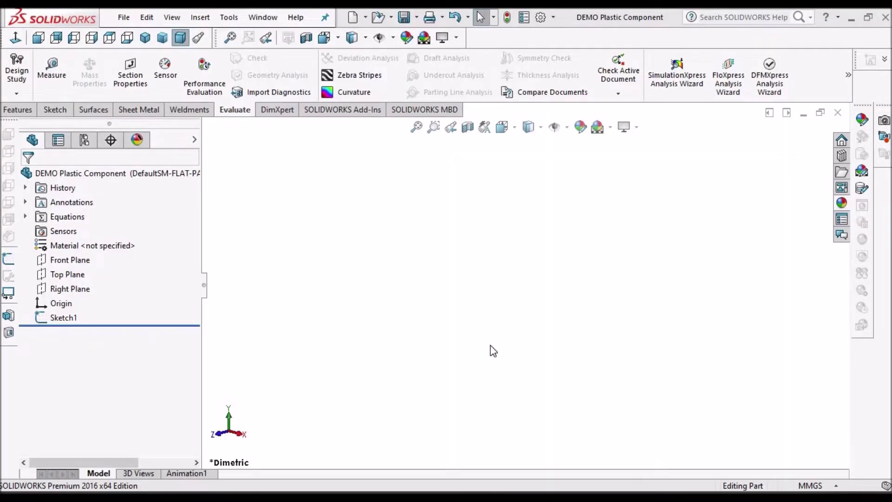
pyautogui.click(55, 320)
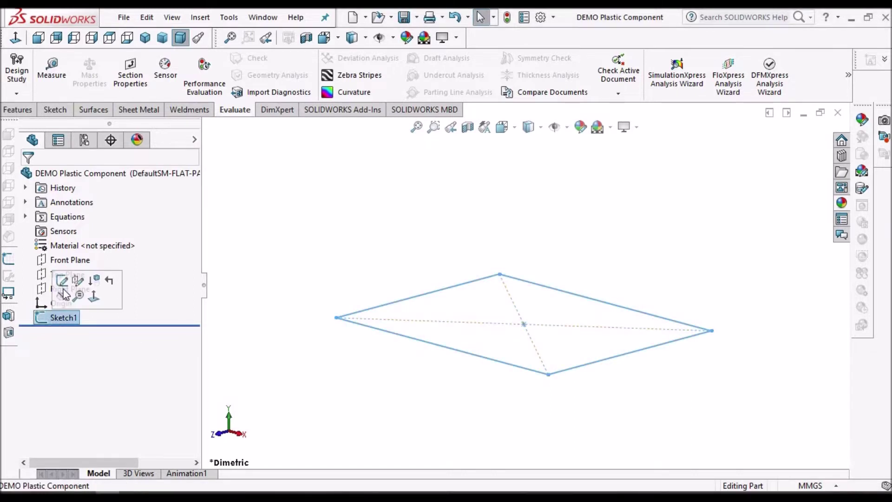
pyautogui.click(67, 282)
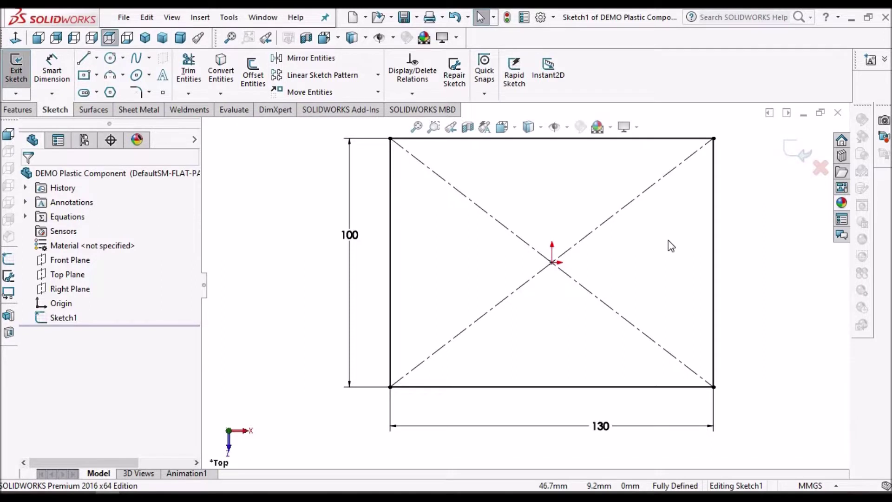
pyautogui.scroll(1, 739, 308)
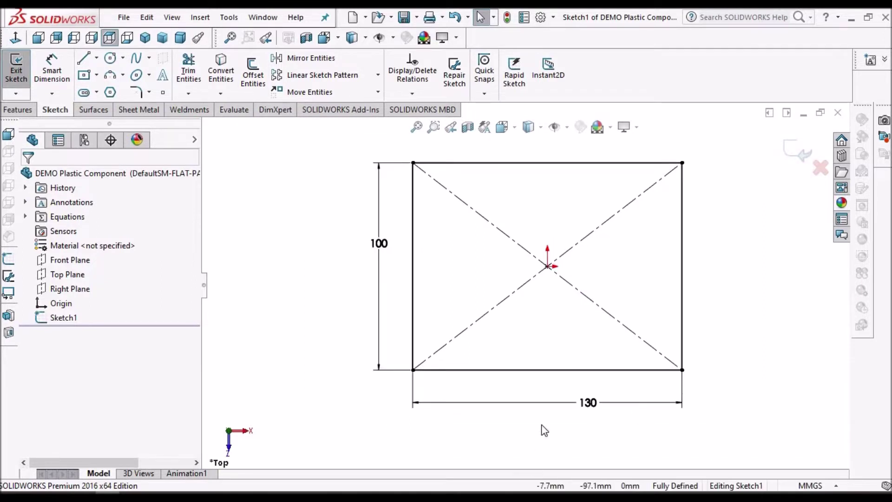
pyautogui.scroll(-1, 558, 313)
pyautogui.scroll(2, 517, 218)
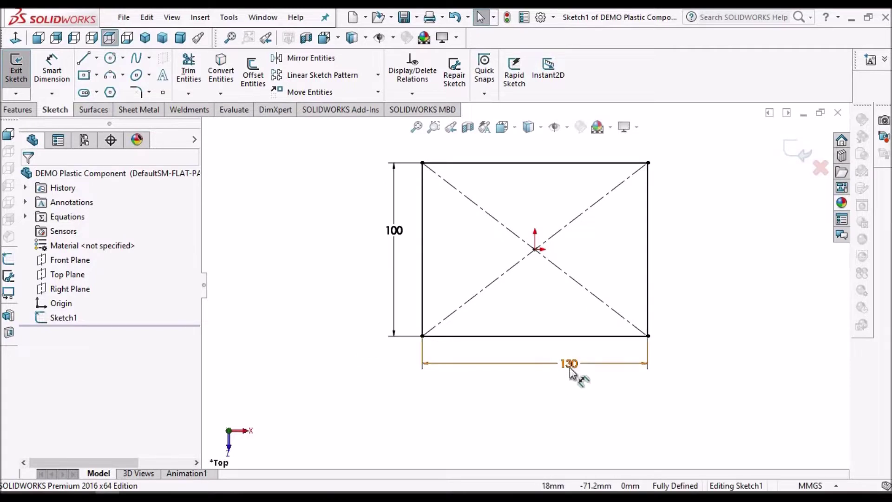
pyautogui.click(799, 152)
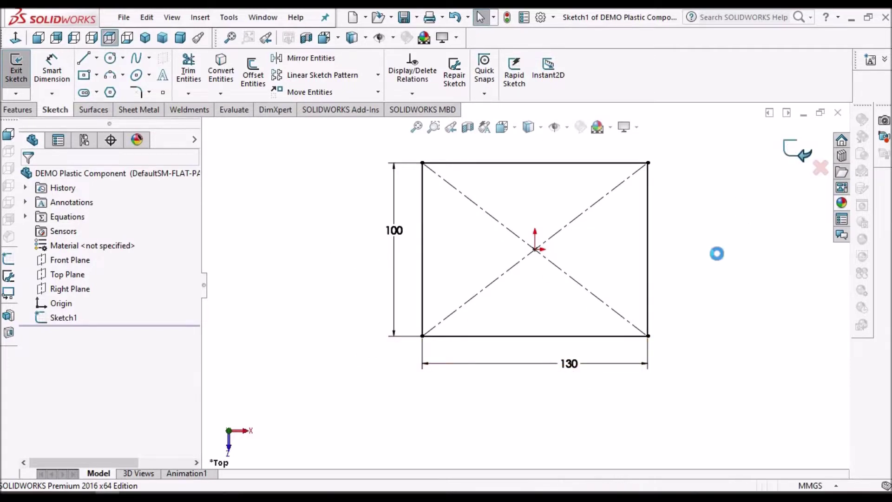
# Extrude the rectangle sketch as a solid boss with a blind depth of 35 mm
pyautogui.click(63, 319)
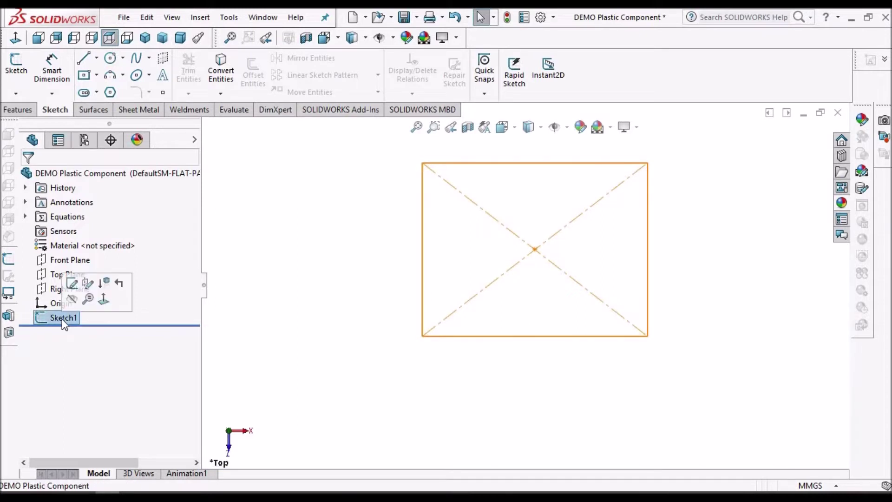
pyautogui.click(18, 110)
pyautogui.click(21, 70)
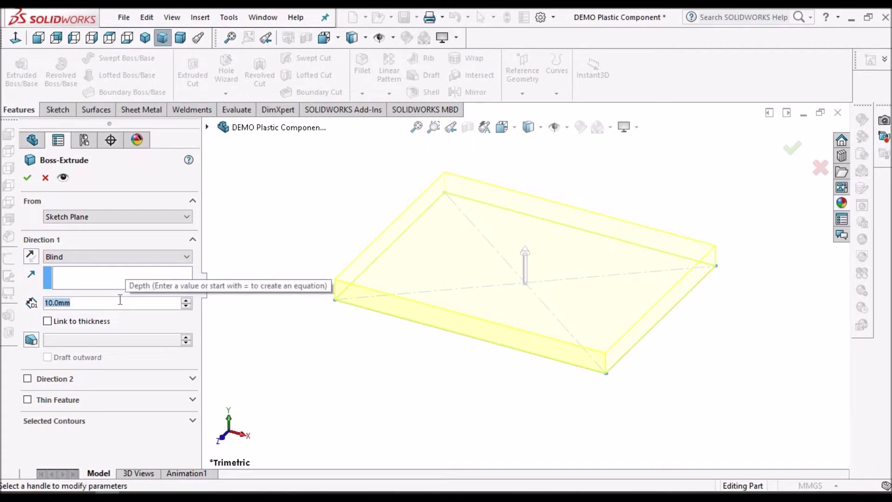
pyautogui.write('35')
pyautogui.press('Return')
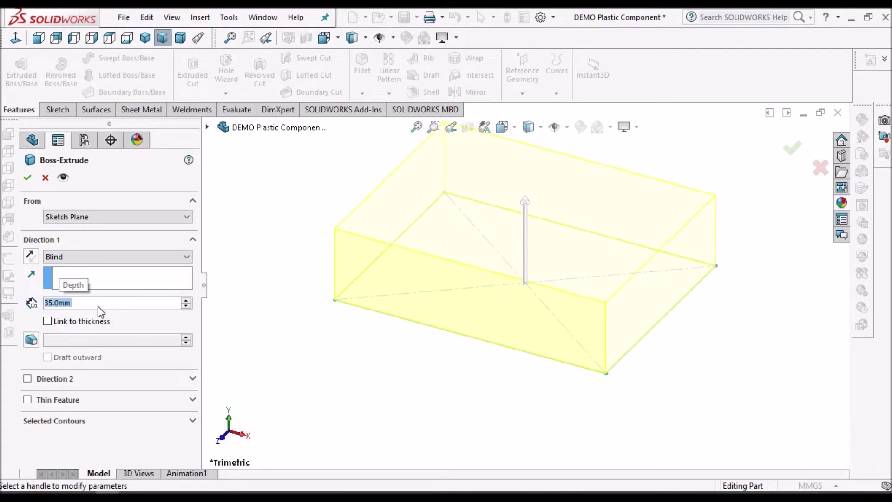
pyautogui.click(26, 177)
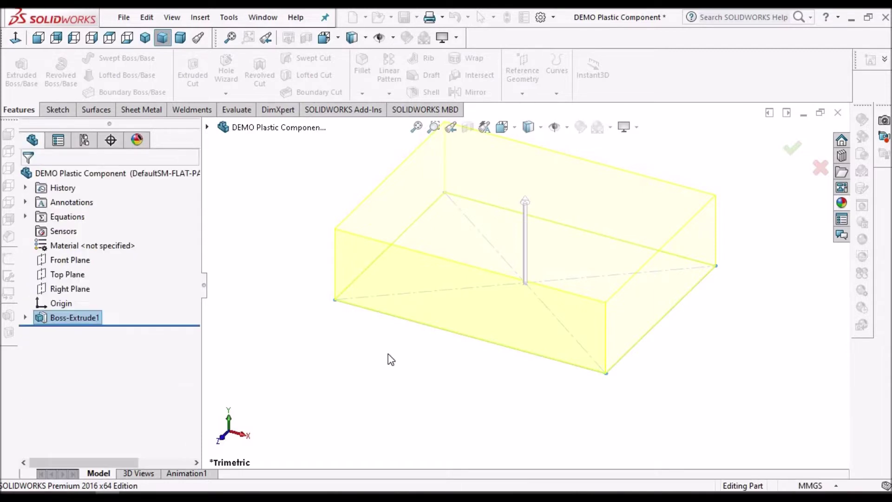
# Start a sketch on the Front Plane and show the block with edges only instead of shaded
pyautogui.keyDown('ctrl'); pyautogui.moveTo(523, 221); pyautogui.dragTo(519, 237, button='middle'); pyautogui.keyUp('ctrl')
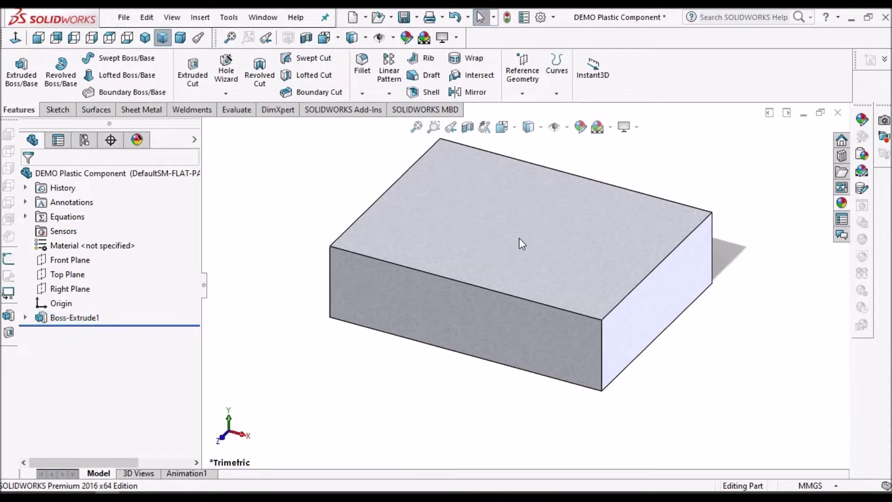
pyautogui.click(65, 260)
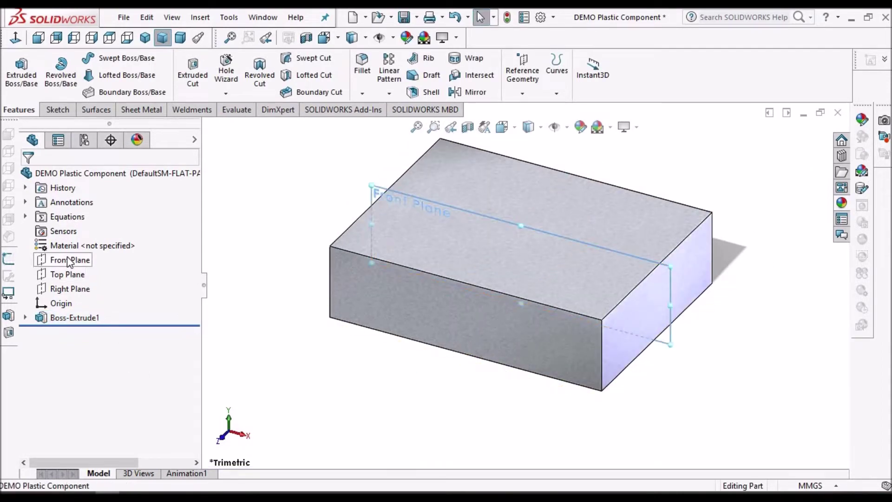
pyautogui.click(58, 110)
pyautogui.click(15, 63)
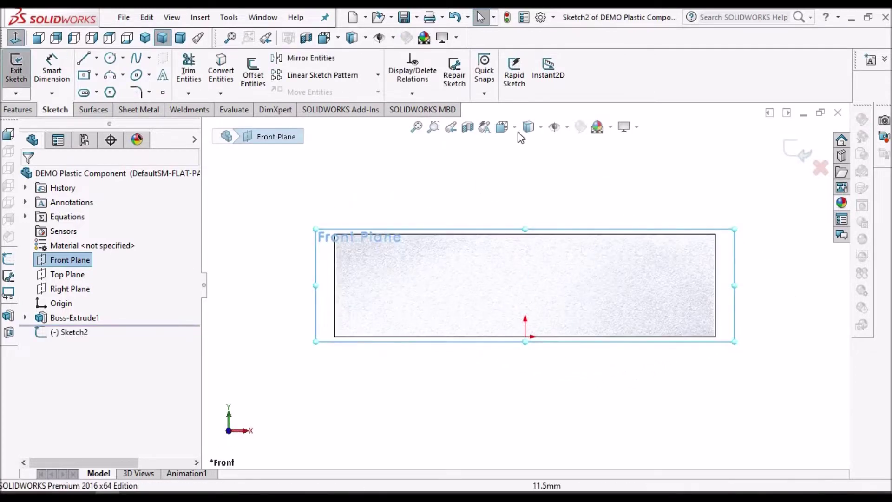
pyautogui.click(530, 214)
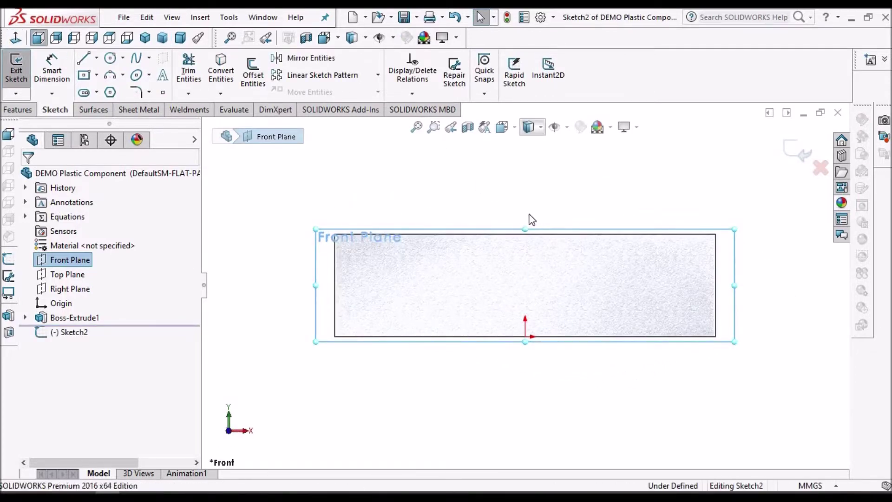
# Sketch a three-point arc of about 58.5 mm radius from the block's upper edge to its lower edge, bulging right
pyautogui.click(109, 77)
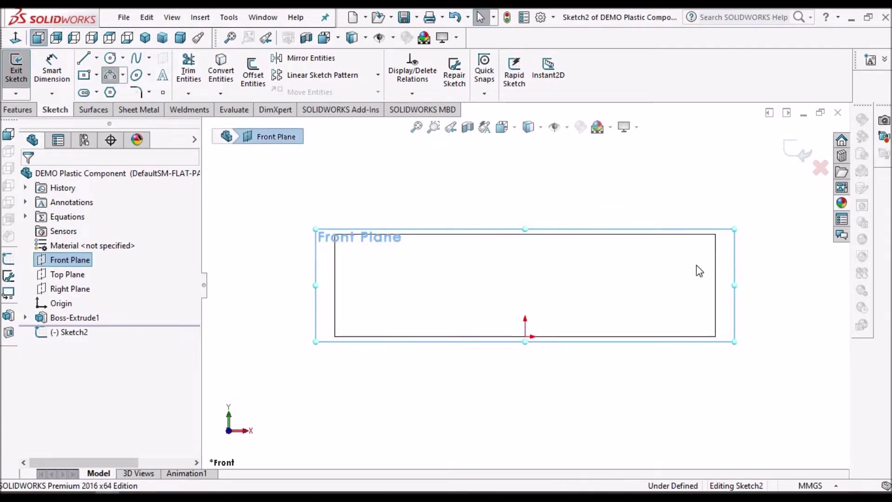
pyautogui.click(644, 233)
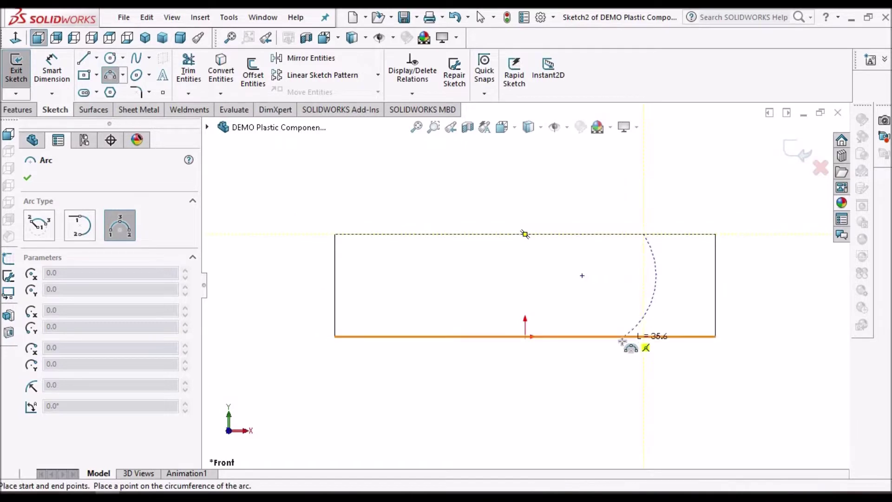
pyautogui.click(622, 332)
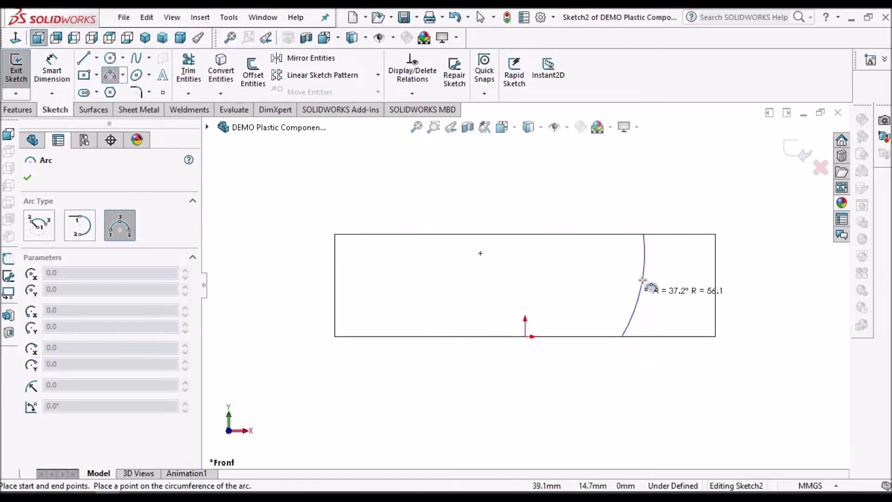
pyautogui.click(640, 288)
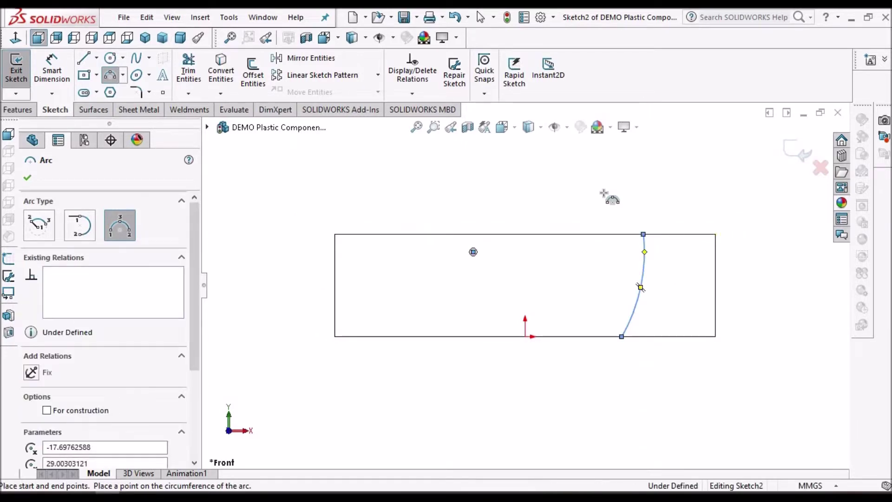
pyautogui.rightClick(595, 189)
pyautogui.click(611, 198)
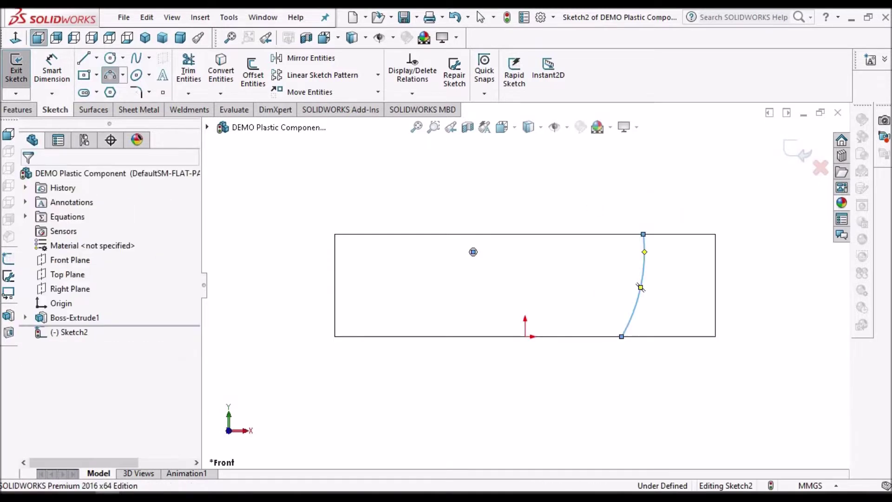
# Dimension the arc's radius and set it to 80 mm
pyautogui.click(51, 69)
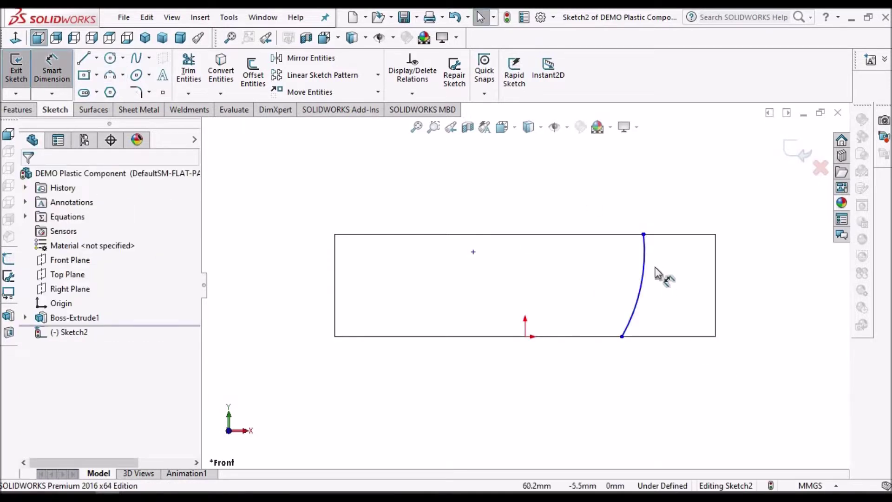
pyautogui.click(640, 287)
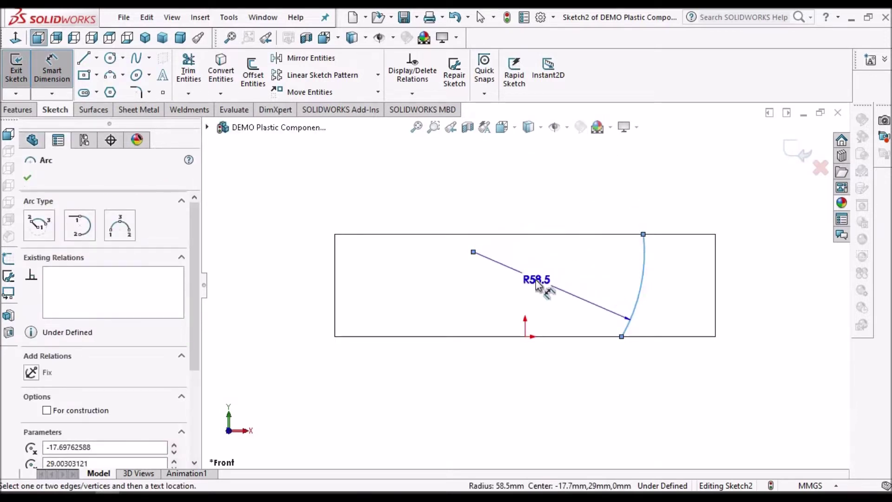
pyautogui.click(539, 284)
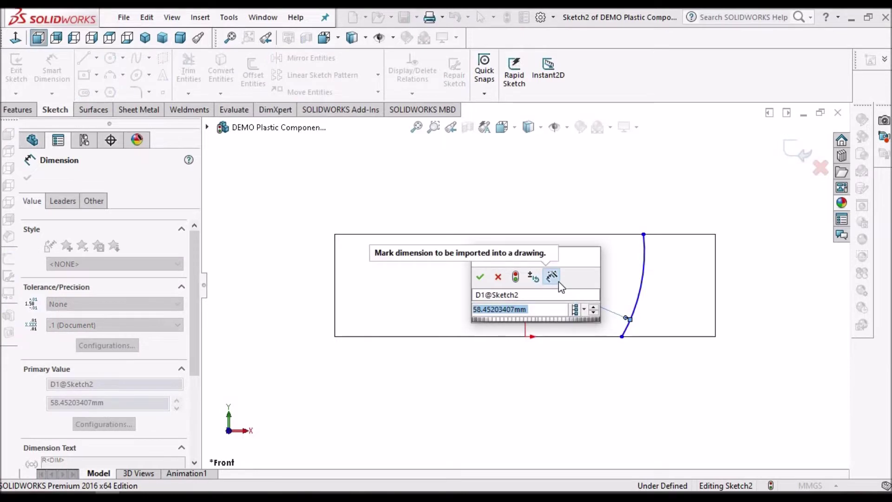
pyautogui.write('80')
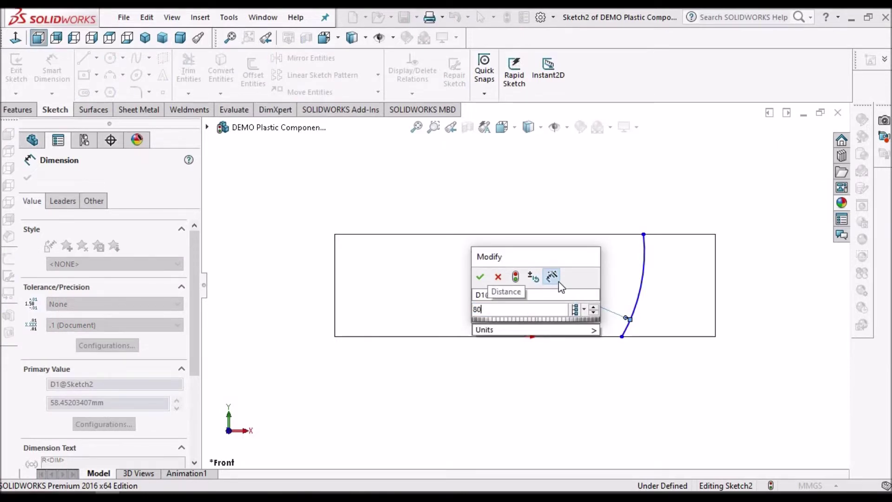
pyautogui.press('Escape')
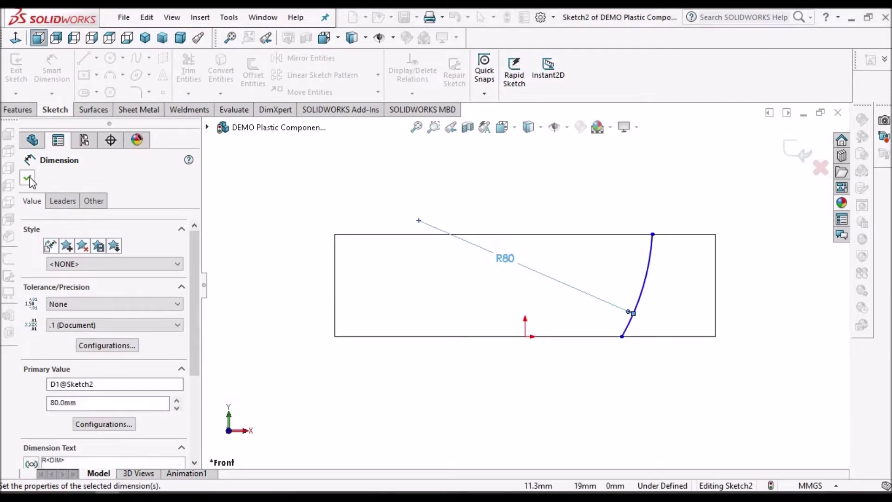
pyautogui.press('Escape')
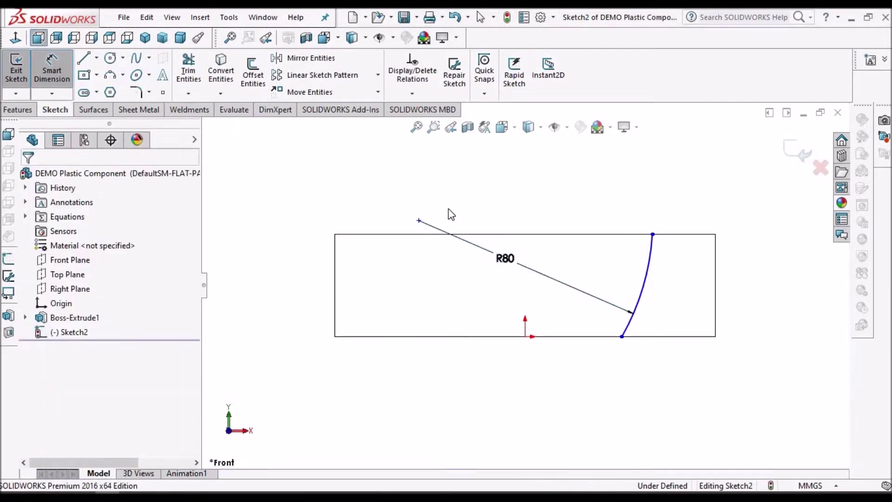
# Move the arc's centre point to about 9.3 mm right of and 39.7 mm above the origin
pyautogui.click(420, 220)
pyautogui.moveTo(548, 226)
pyautogui.mouseDown()
pyautogui.moveTo(578, 234)
pyautogui.moveTo(552, 221)
pyautogui.mouseUp()
pyautogui.click(537, 362)
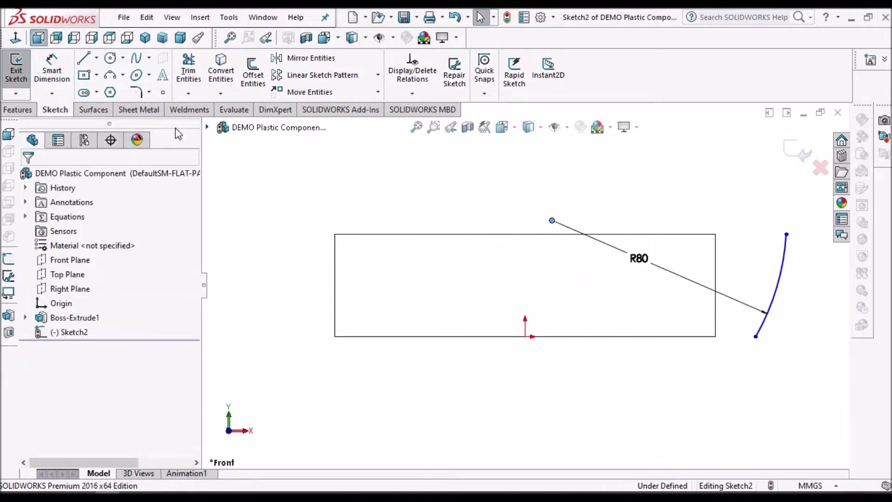
# Dimension the horizontal distance from the origin to the arc's centre point and set it to 10.2 mm
pyautogui.click(56, 65)
pyautogui.click(526, 336)
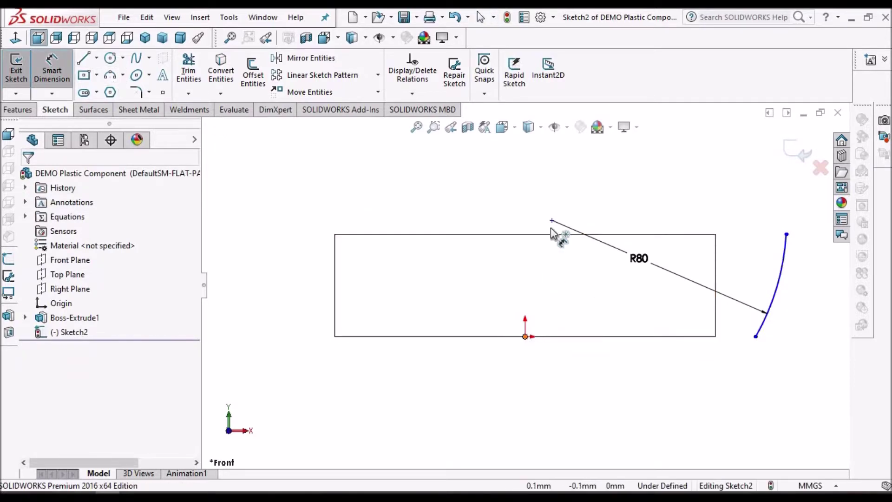
pyautogui.click(552, 221)
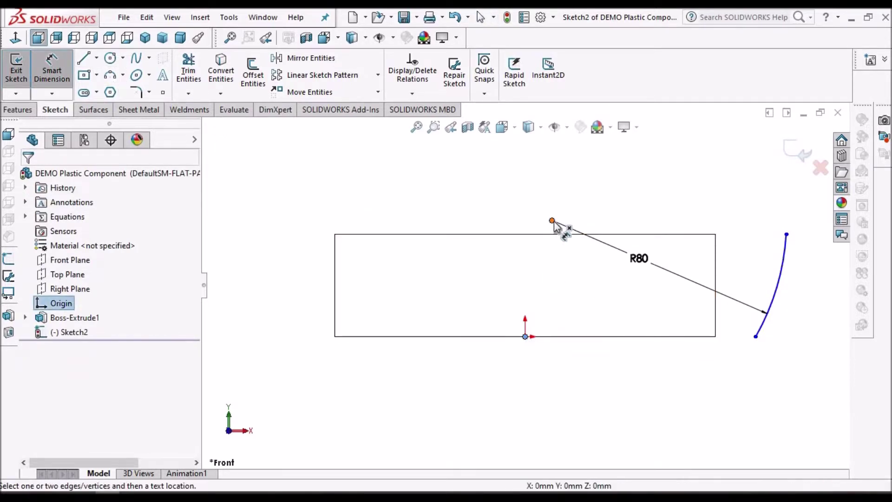
pyautogui.click(545, 365)
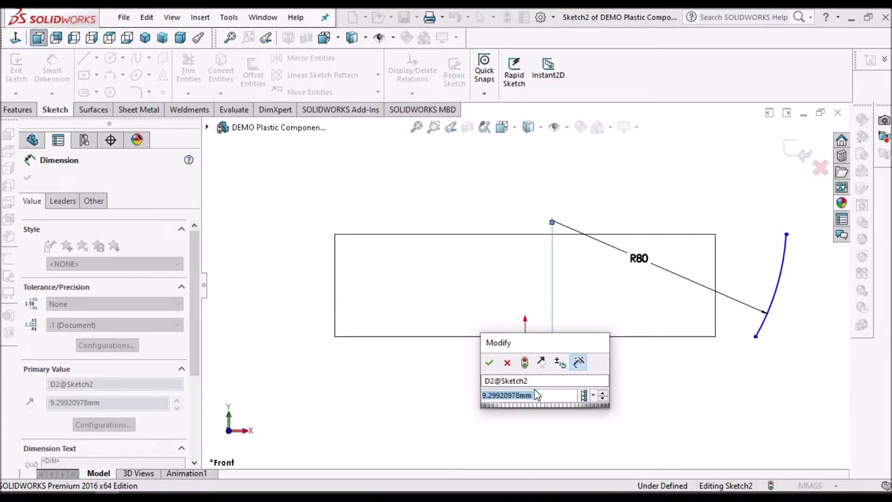
pyautogui.write('9.3')
pyautogui.press('Return')
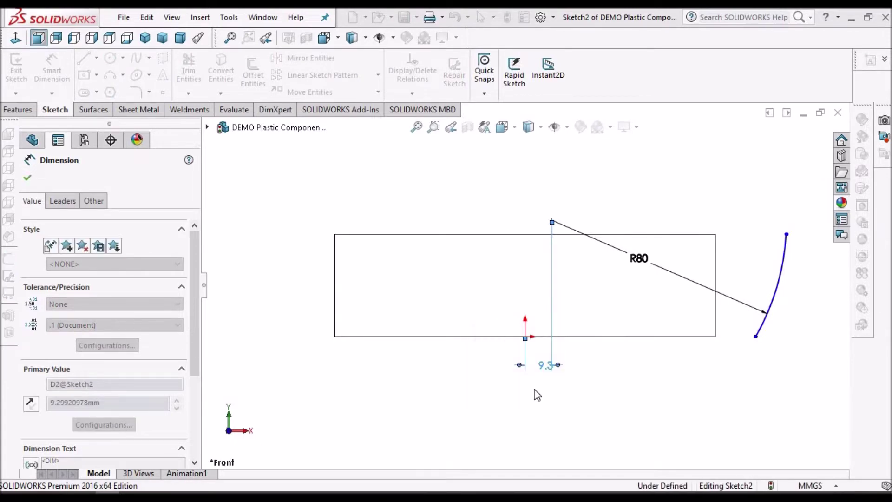
# Dimension the vertical distance from the block's lower edge to the arc's centre point and set it to 62.3 mm
pyautogui.click(603, 334)
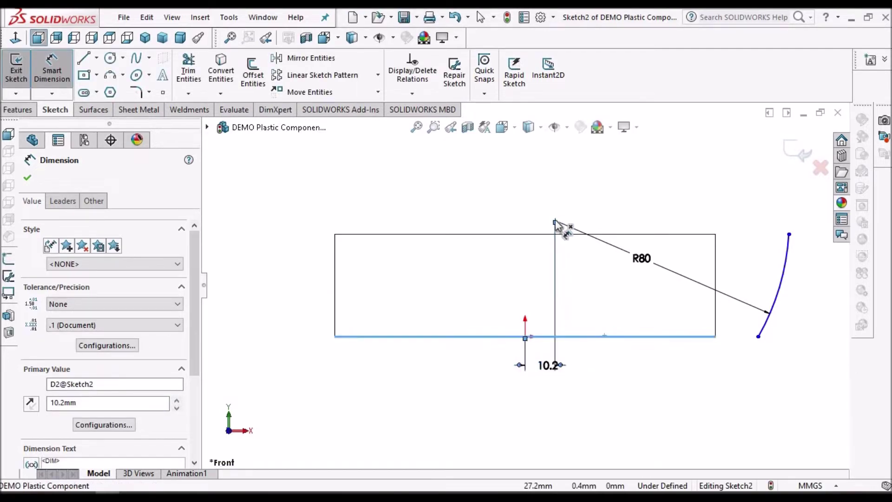
pyautogui.click(555, 220)
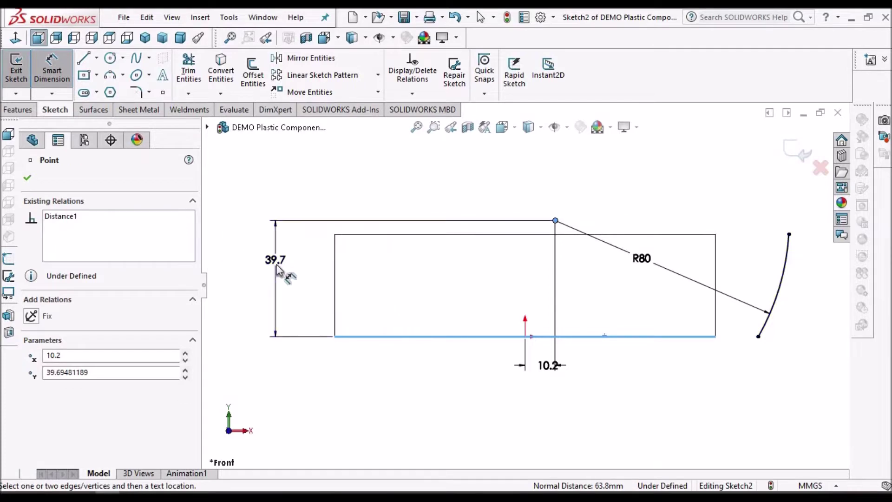
pyautogui.click(276, 267)
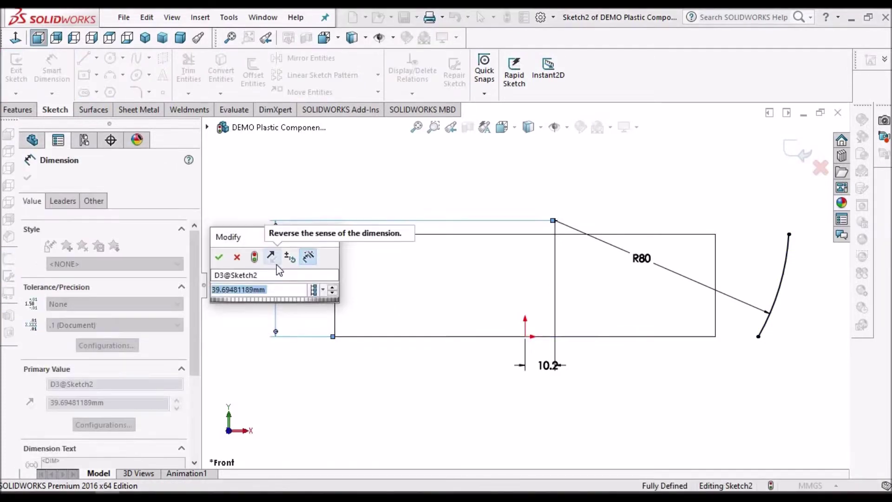
pyautogui.write('6')
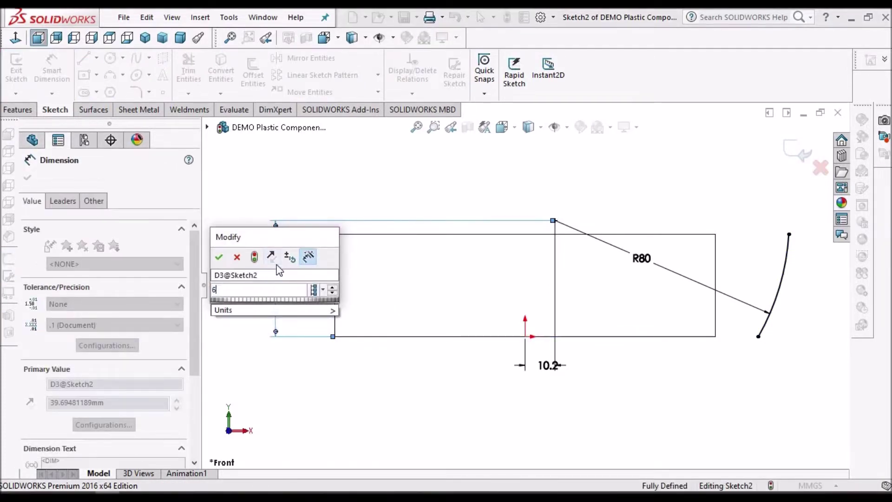
pyautogui.write('2')
pyautogui.write('.7')
pyautogui.press('Return')
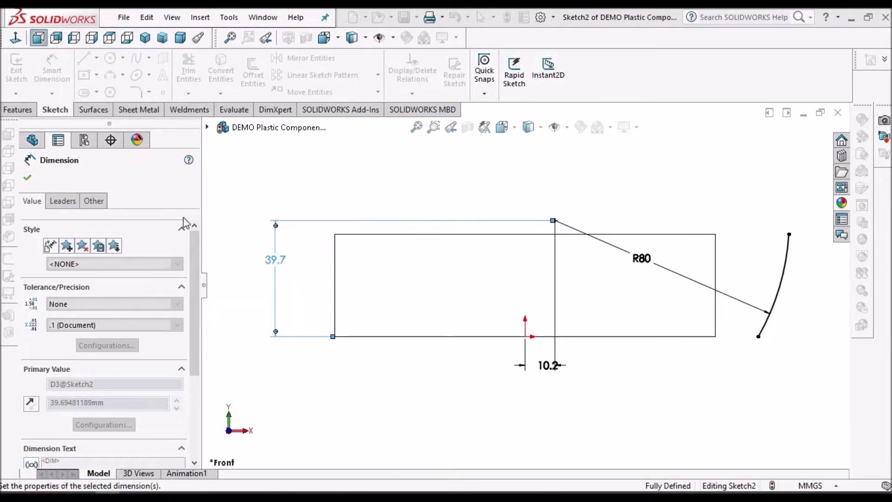
pyautogui.press('Escape')
pyautogui.click(624, 332)
pyautogui.press('z')
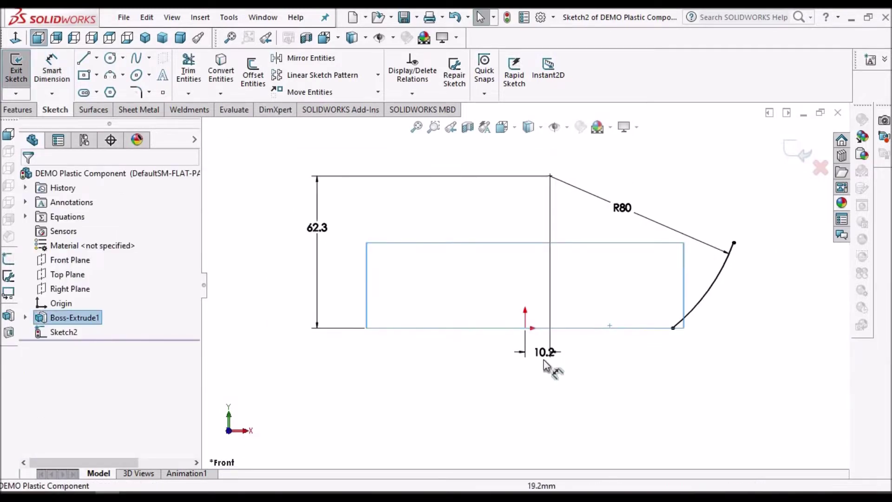
# Delete the 10.2 mm horizontal dimension and move the arc's centre point to about 18.2 mm left of the origin
pyautogui.click(546, 362)
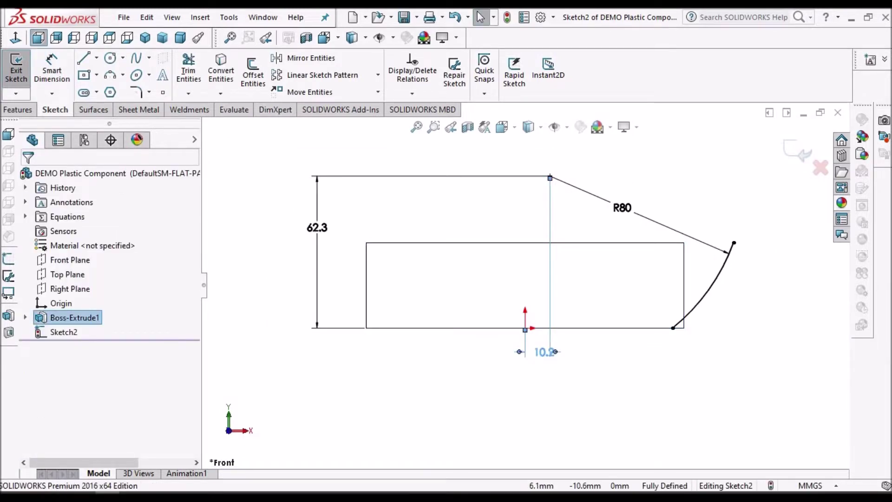
pyautogui.press('Delete')
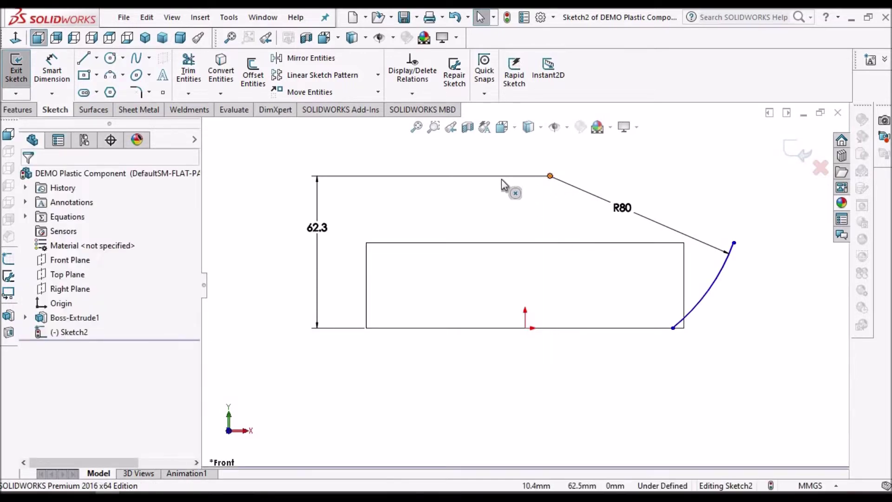
pyautogui.moveTo(475, 182)
pyautogui.mouseDown()
pyautogui.moveTo(459, 183)
pyautogui.moveTo(483, 193)
pyautogui.mouseUp()
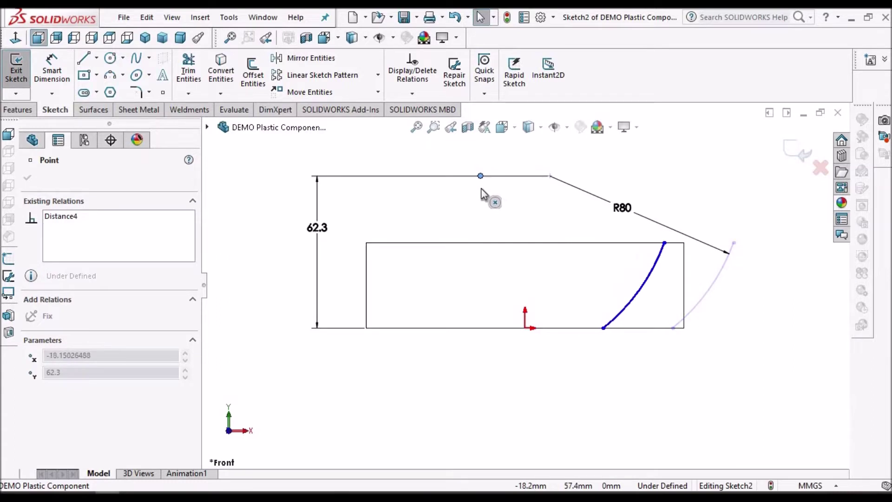
pyautogui.click(498, 356)
# Dimension the horizontal distance between the relocated arc centre and the origin, and set it to 10.2 mm
pyautogui.click(52, 65)
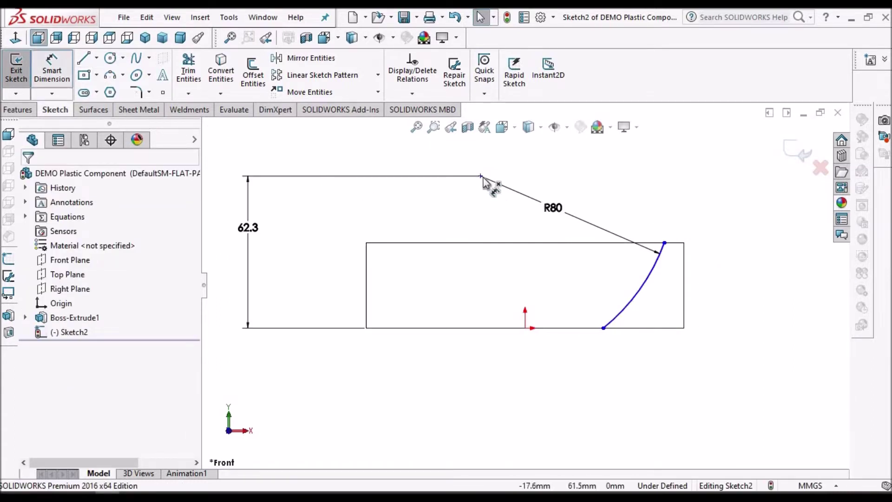
pyautogui.click(481, 176)
pyautogui.click(526, 329)
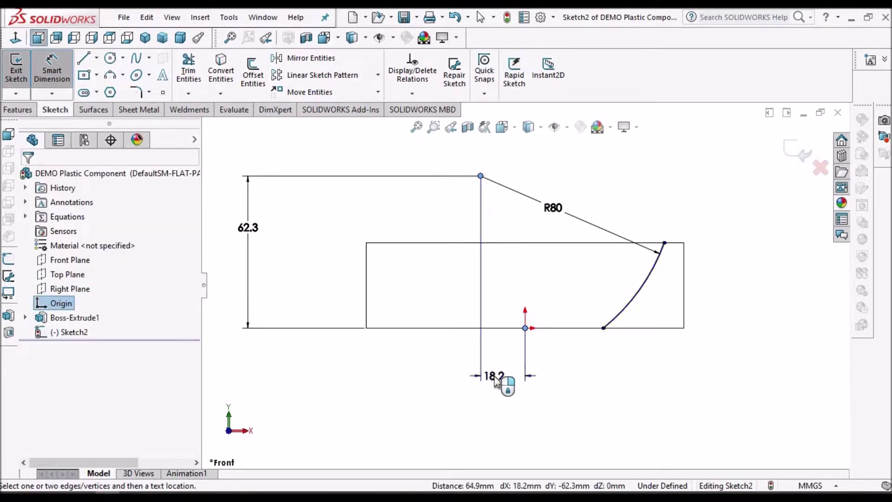
pyautogui.click(495, 380)
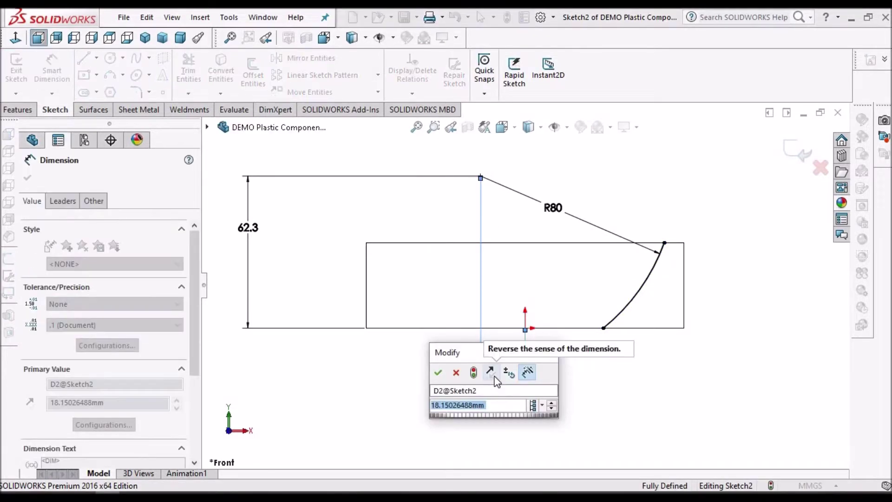
pyautogui.write('10.2')
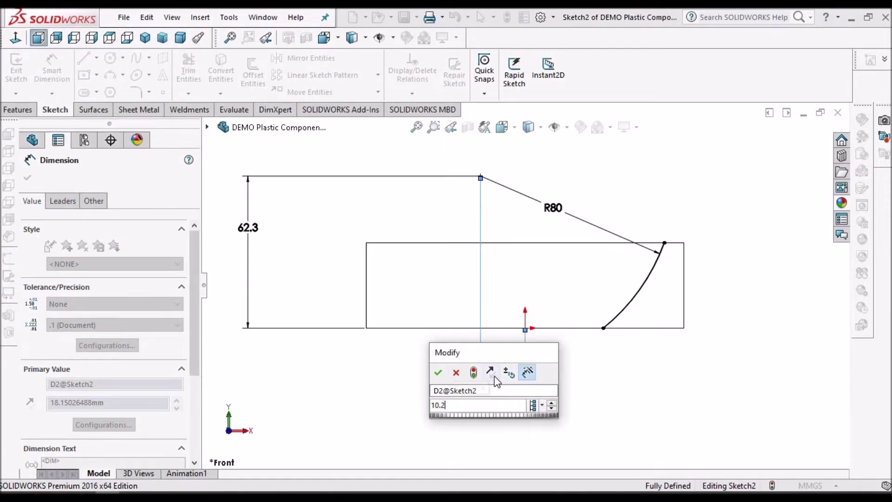
pyautogui.press('Escape')
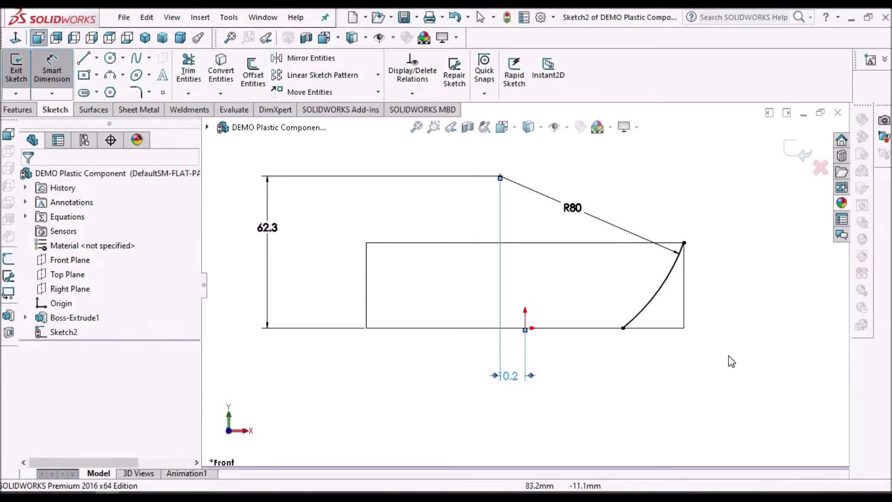
pyautogui.press('Escape')
# Convert the block's right vertical edge and its bottom edge into sketch lines
pyautogui.scroll(3, 691, 290)
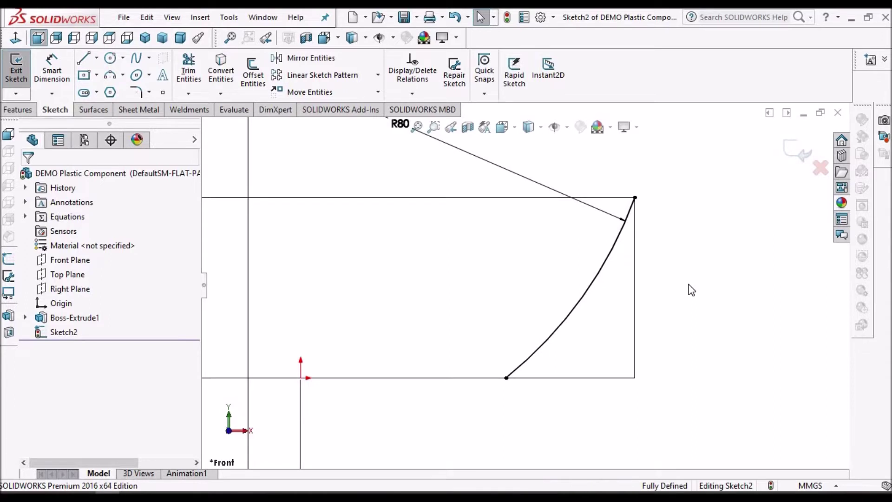
pyautogui.scroll(2, 623, 219)
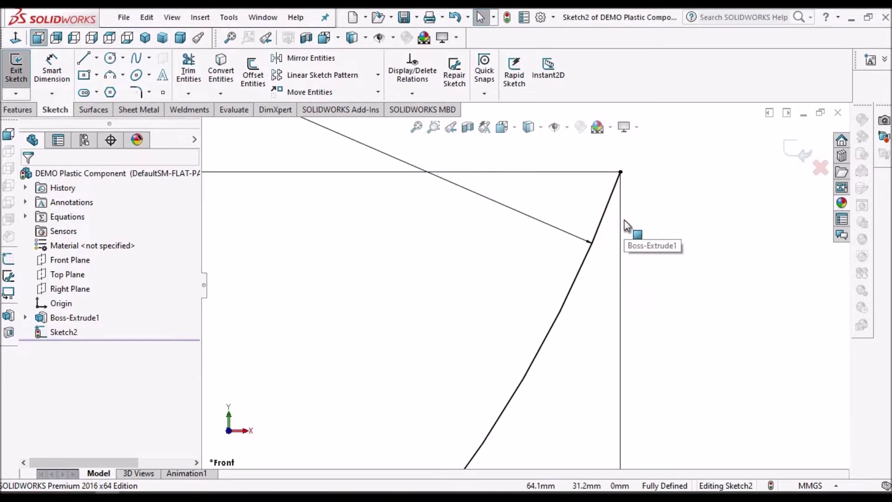
pyautogui.scroll(-4, 624, 220)
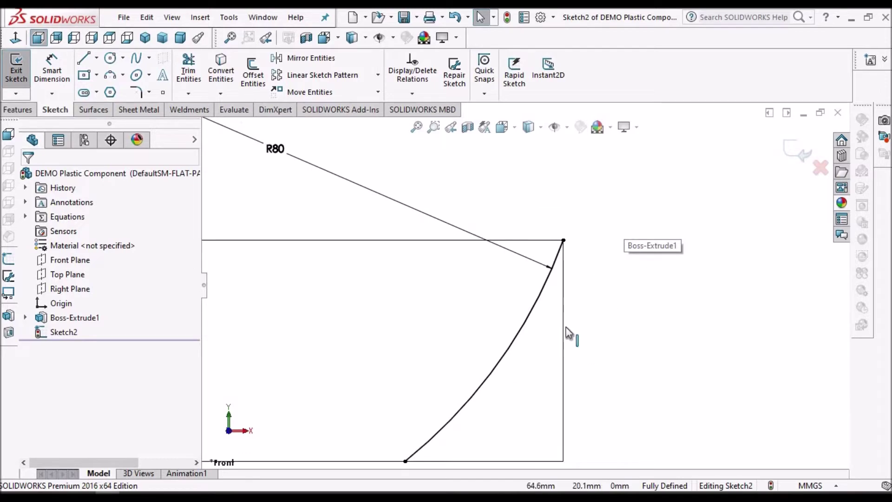
pyautogui.click(563, 337)
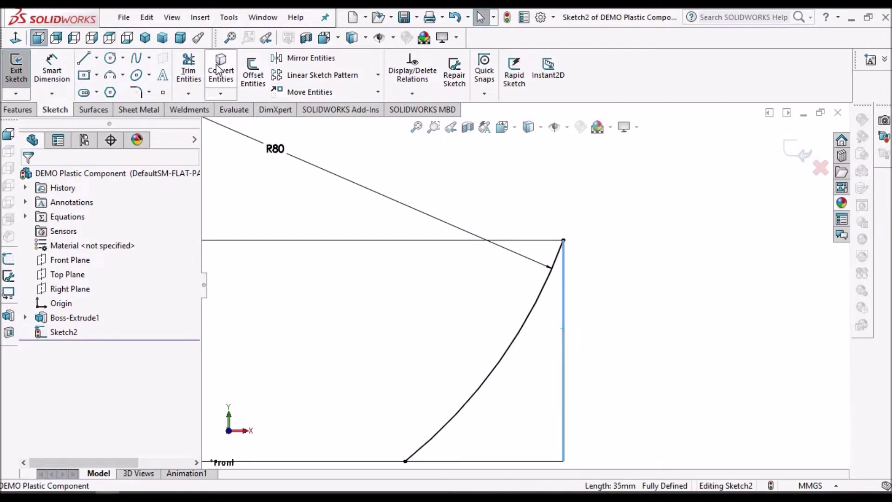
pyautogui.click(667, 267)
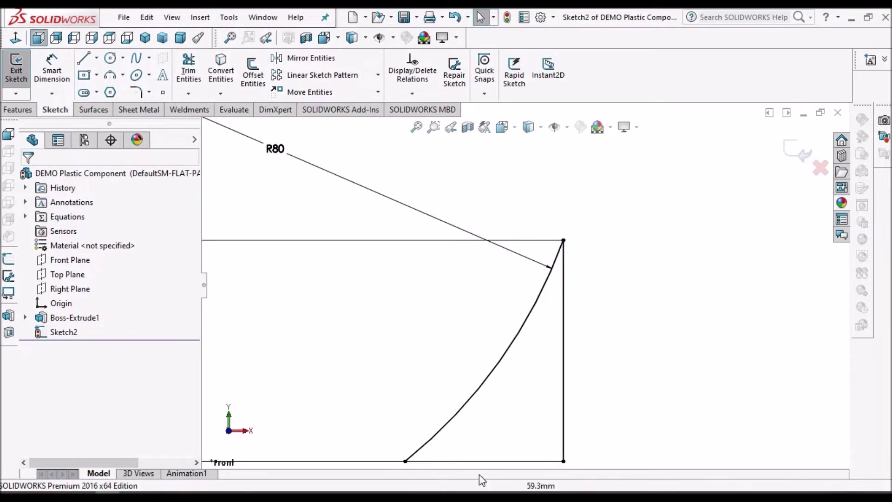
pyautogui.scroll(2, 531, 422)
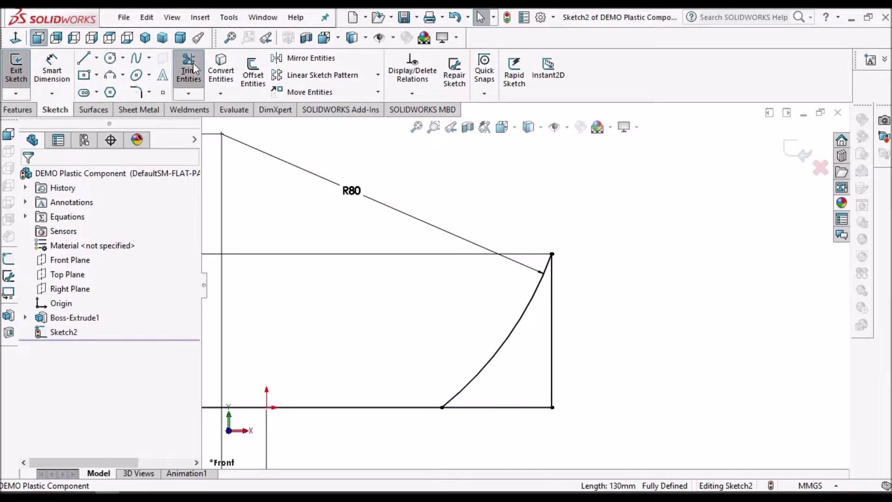
# Corner-trim the arc and the bottom line, keeping the segment between the arc's lower end and the block's right corner
pyautogui.click(40, 312)
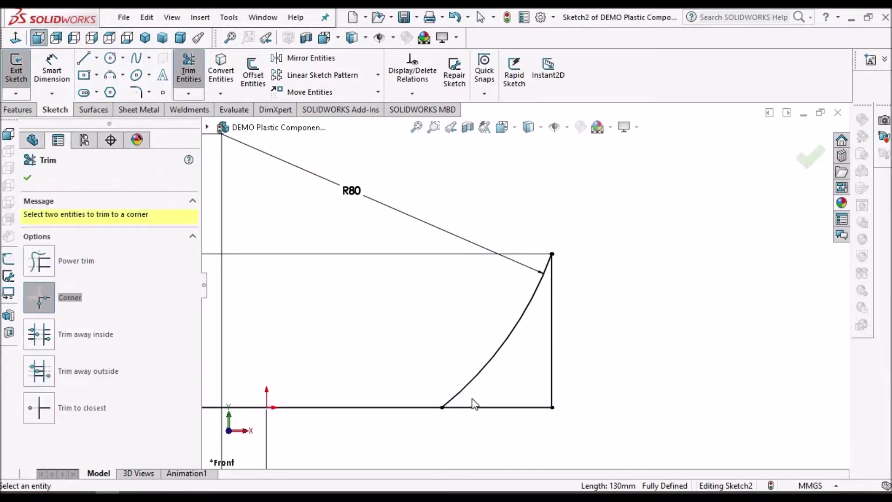
pyautogui.click(479, 374)
pyautogui.click(489, 408)
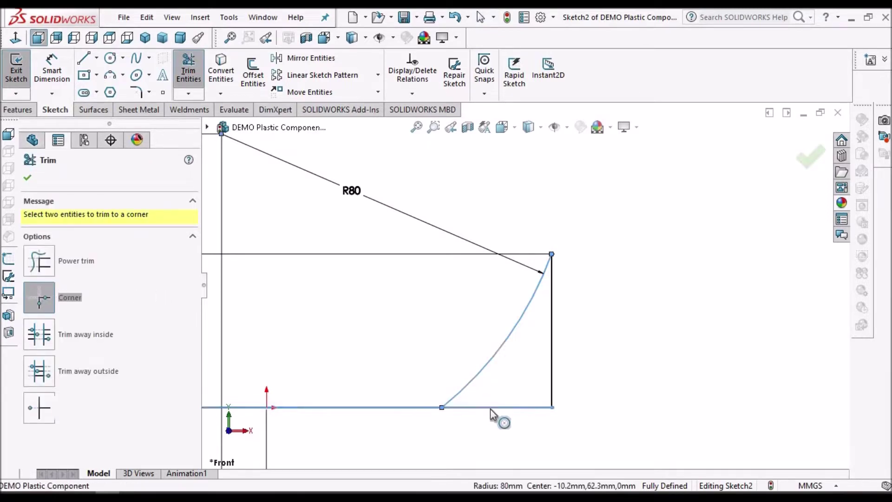
pyautogui.click(31, 182)
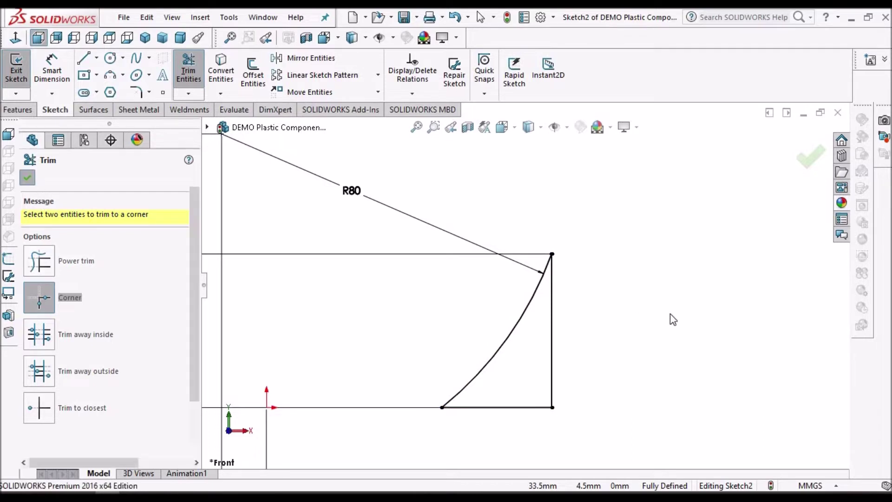
pyautogui.press('f')
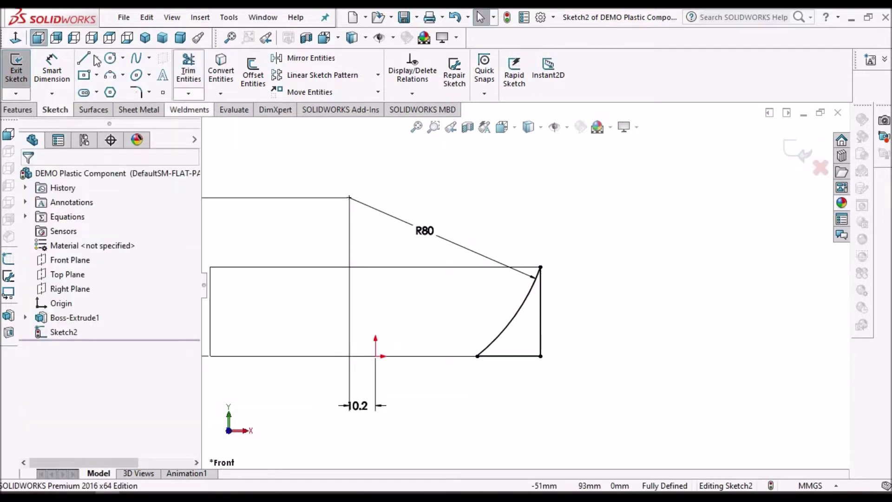
# Sketch a vertical centerline about 49.8 mm long upward from the origin
pyautogui.click(97, 61)
pyautogui.click(113, 91)
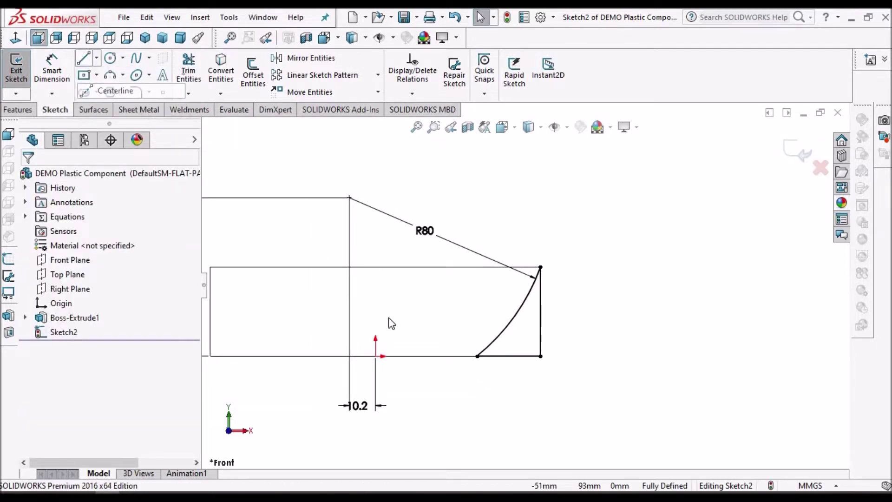
pyautogui.click(376, 356)
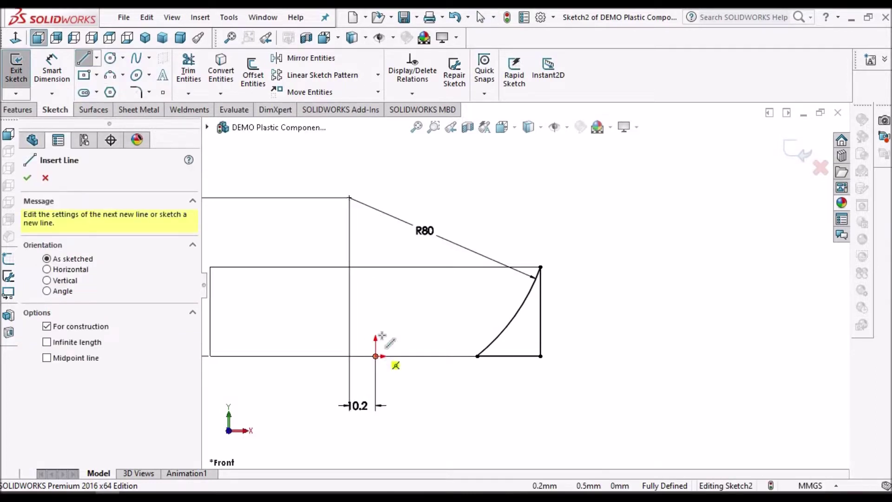
pyautogui.click(375, 356)
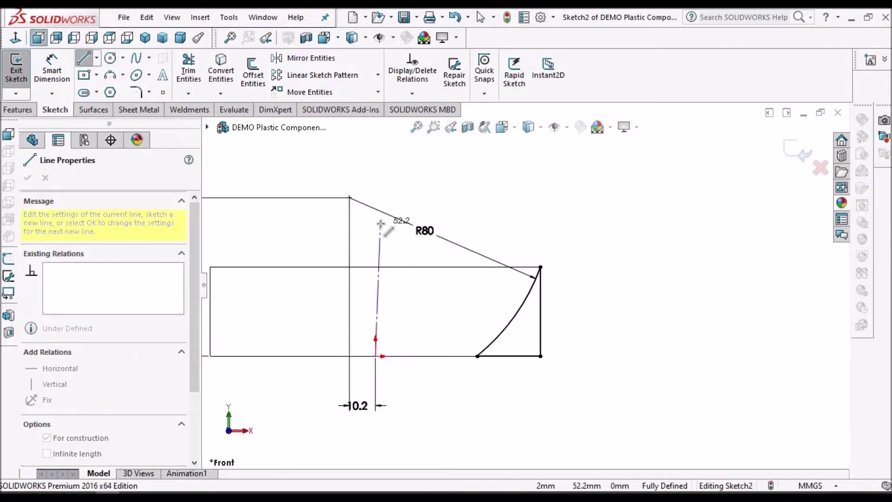
pyautogui.click(375, 223)
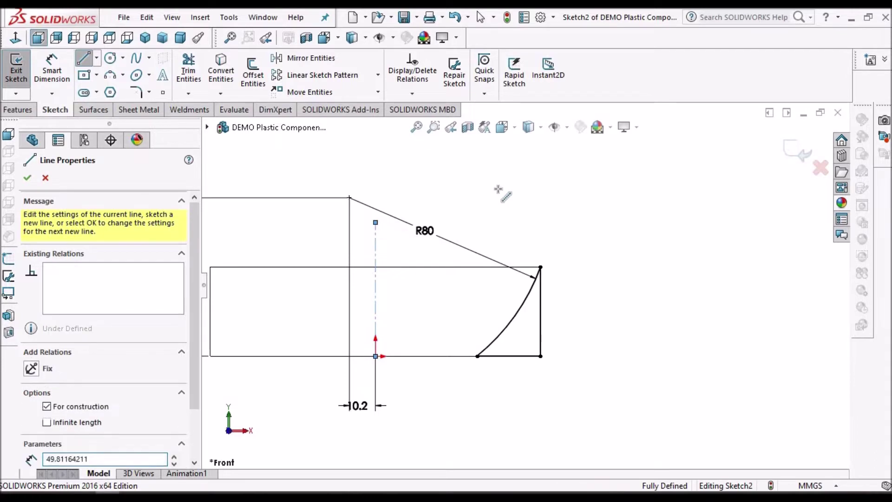
pyautogui.rightClick(511, 191)
pyautogui.click(512, 199)
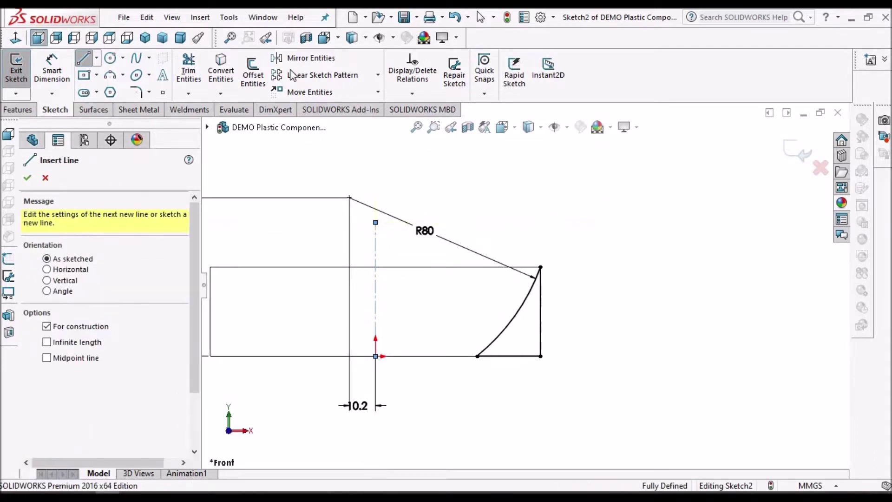
# Mirror the arc and the two lines of the closed corner profile about the vertical centerline, keeping the originals
pyautogui.click(311, 58)
pyautogui.moveTo(615, 243); pyautogui.dragTo(454, 394)
pyautogui.click(100, 352)
pyautogui.click(377, 295)
pyautogui.scroll(2, 595, 302)
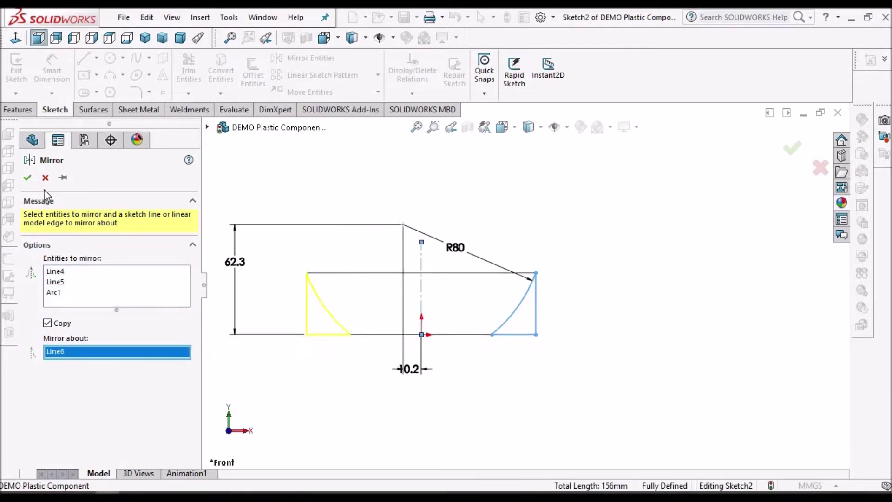
pyautogui.click(27, 178)
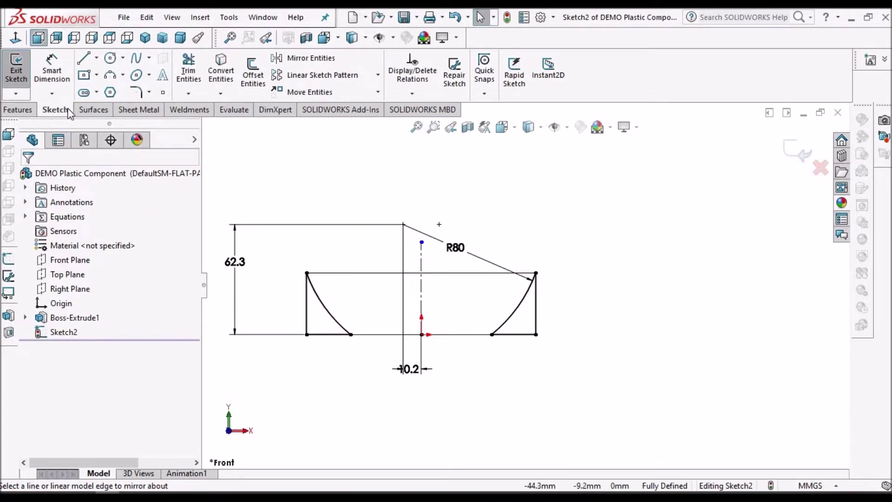
pyautogui.click(27, 112)
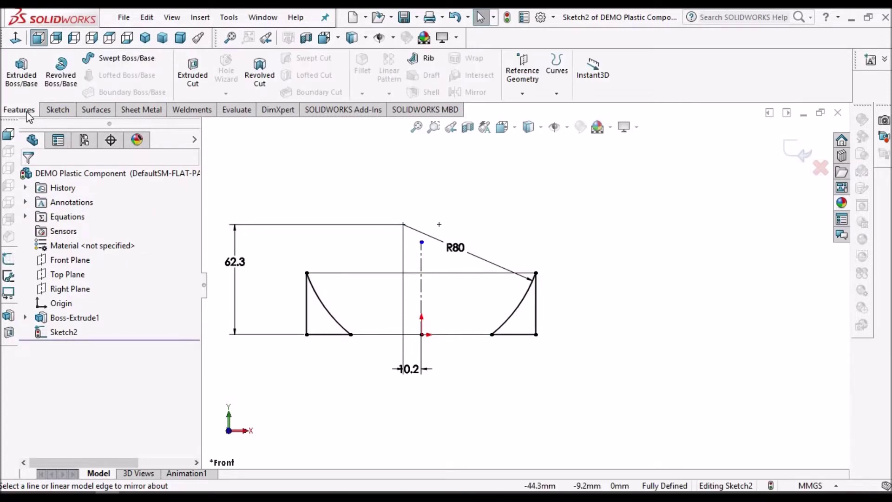
pyautogui.click(192, 76)
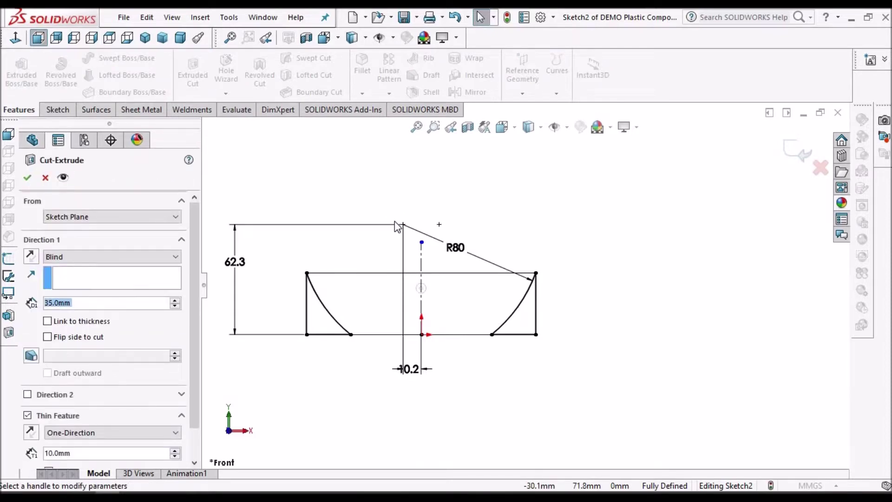
pyautogui.moveTo(438, 296); pyautogui.dragTo(372, 325, button='middle')
pyautogui.scroll(-2, 449, 304)
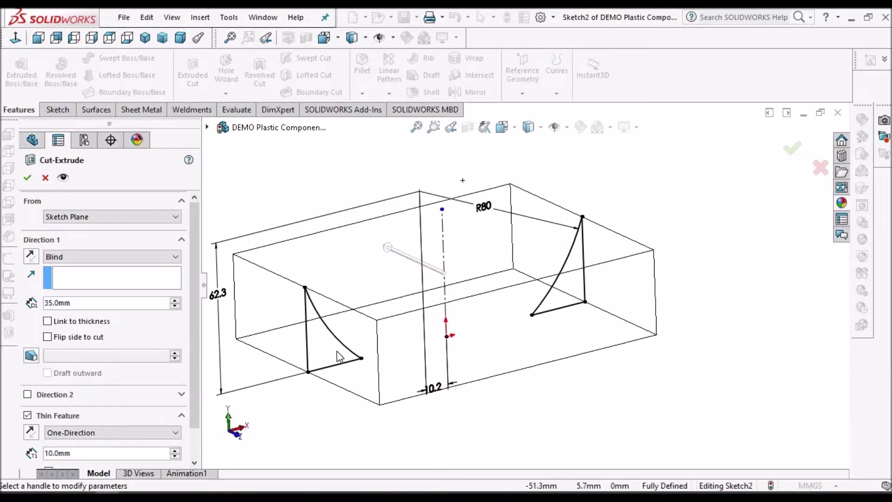
pyautogui.click(174, 257)
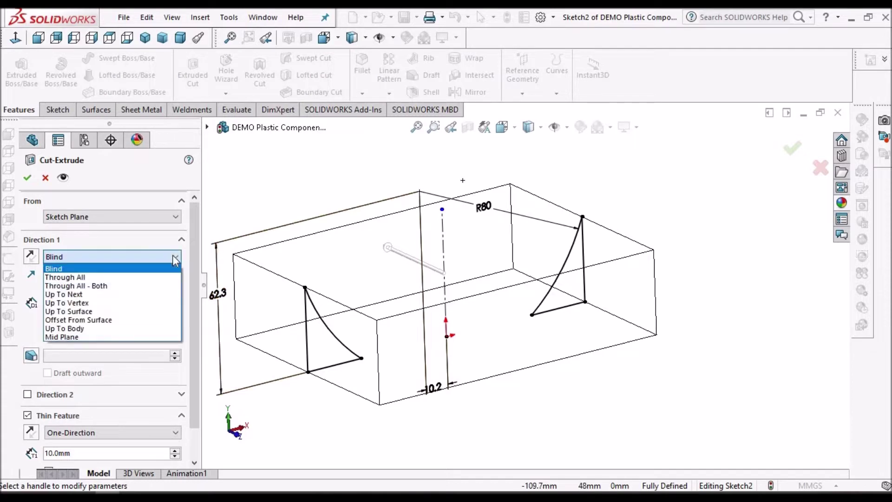
pyautogui.click(154, 286)
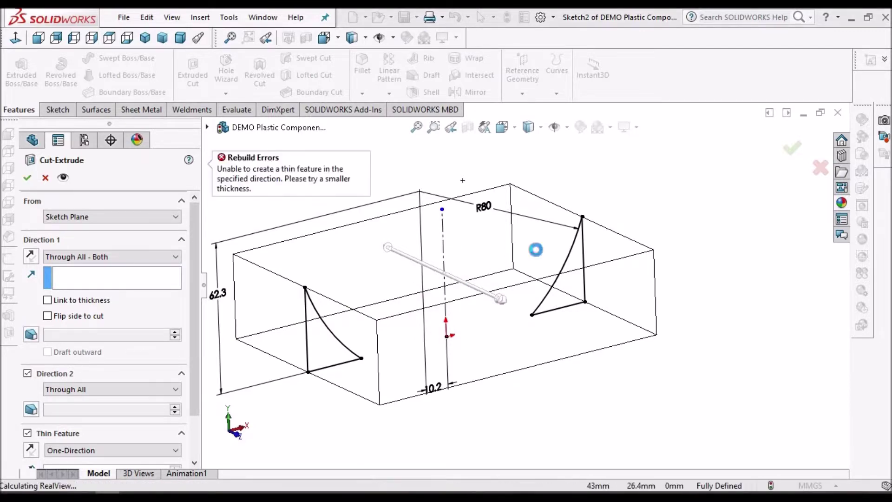
pyautogui.click(45, 179)
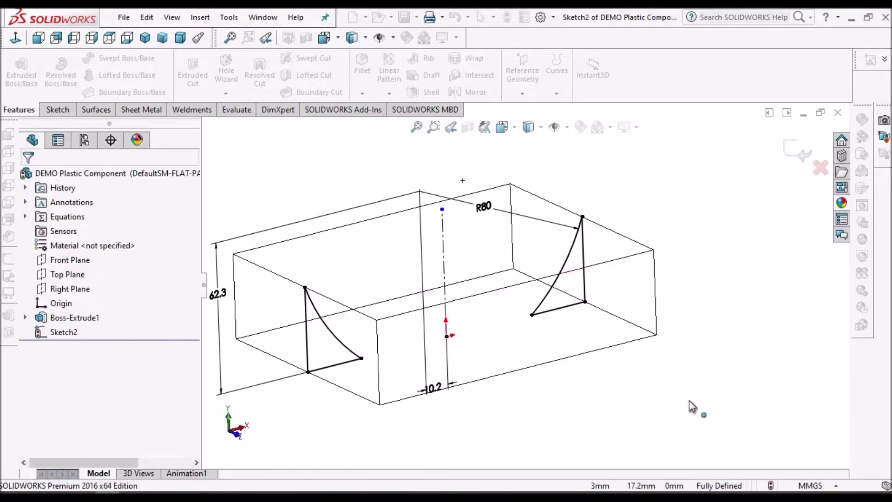
# Corner-trim the right arc and the right vertical line at the block's upper right corner
pyautogui.click(15, 39)
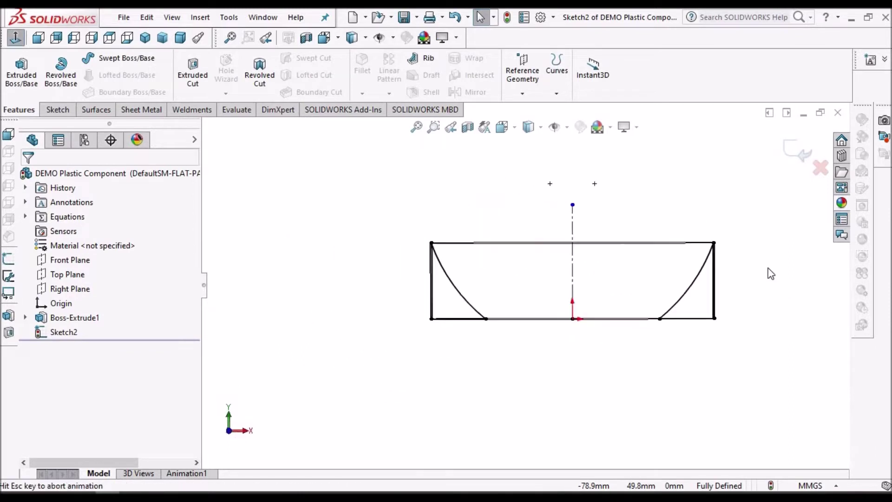
pyautogui.scroll(-3, 650, 267)
pyautogui.scroll(-3, 637, 270)
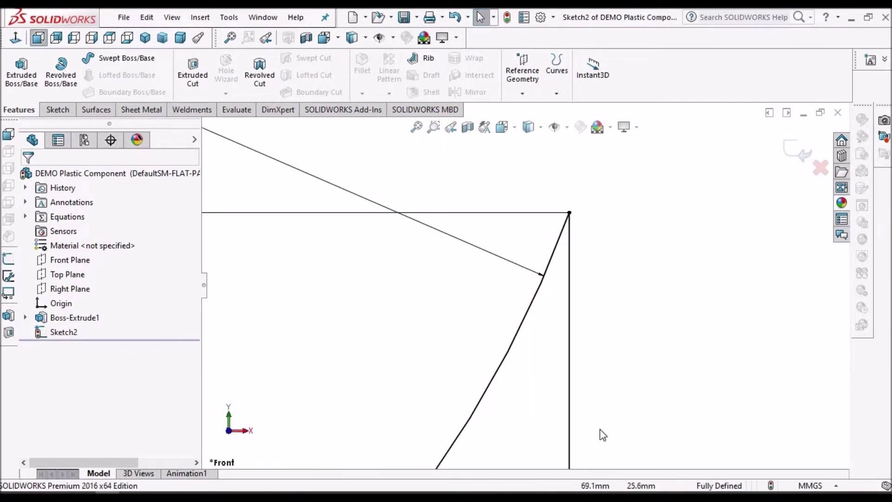
pyautogui.click(58, 109)
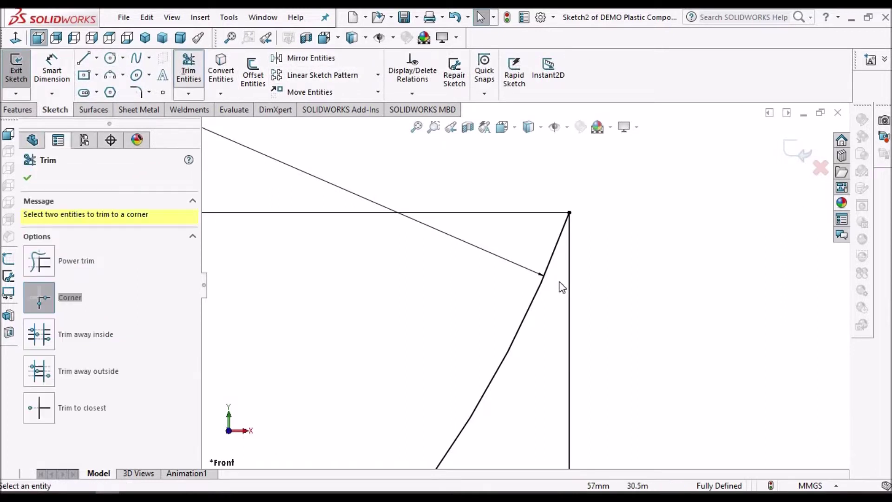
pyautogui.click(556, 243)
pyautogui.click(565, 257)
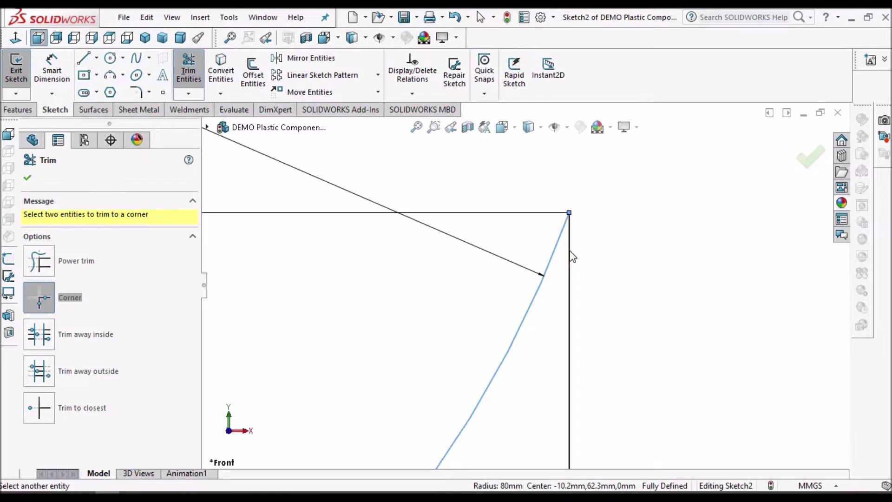
pyautogui.click(569, 254)
# Corner-trim the mirrored arc and the left vertical line at the block's upper left corner
pyautogui.scroll(5, 440, 313)
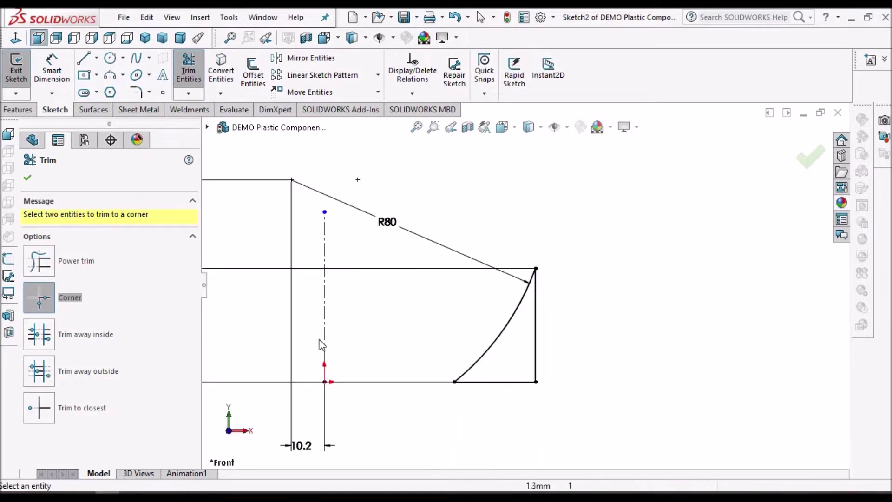
pyautogui.scroll(-2, 304, 291)
pyautogui.click(299, 302)
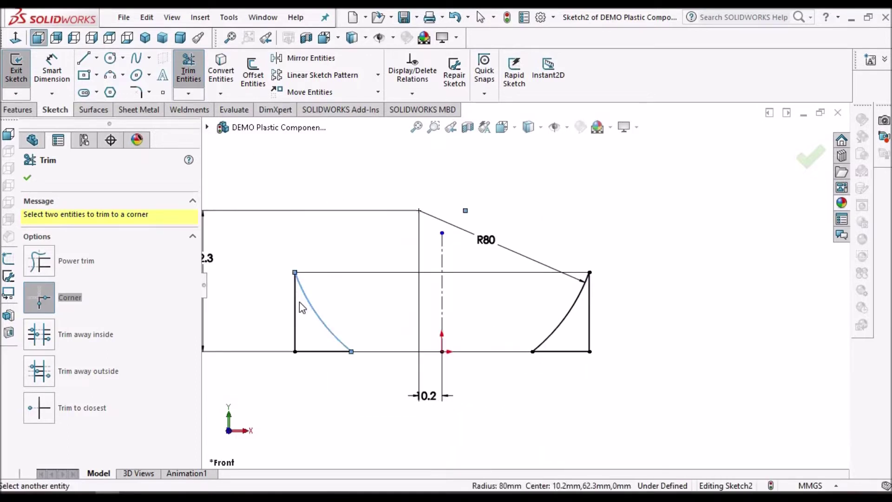
pyautogui.click(297, 304)
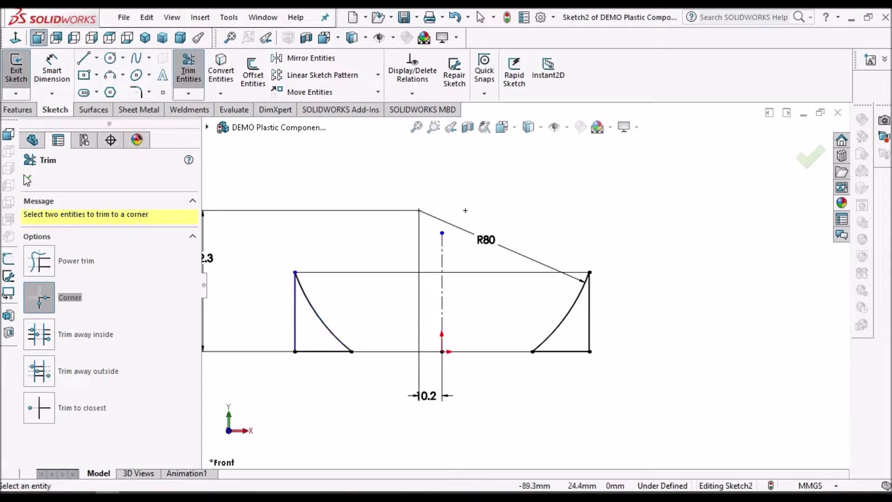
pyautogui.press('Escape')
# Add a Vertical relation to the left profile's straight side line
pyautogui.scroll(-3, 343, 299)
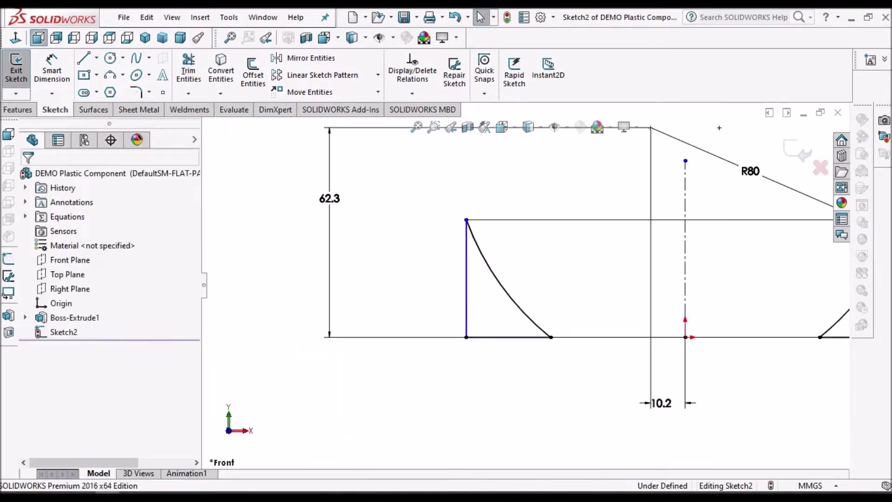
pyautogui.click(465, 337)
pyautogui.click(468, 302)
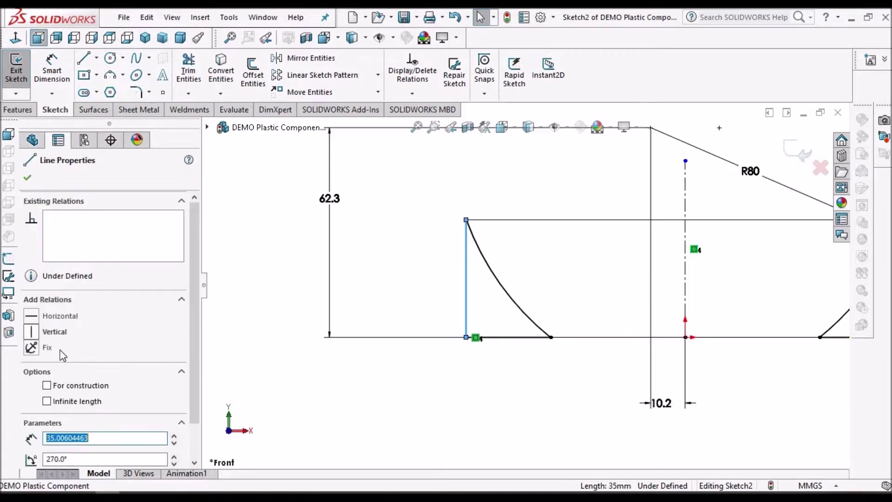
pyautogui.click(32, 334)
pyautogui.click(413, 382)
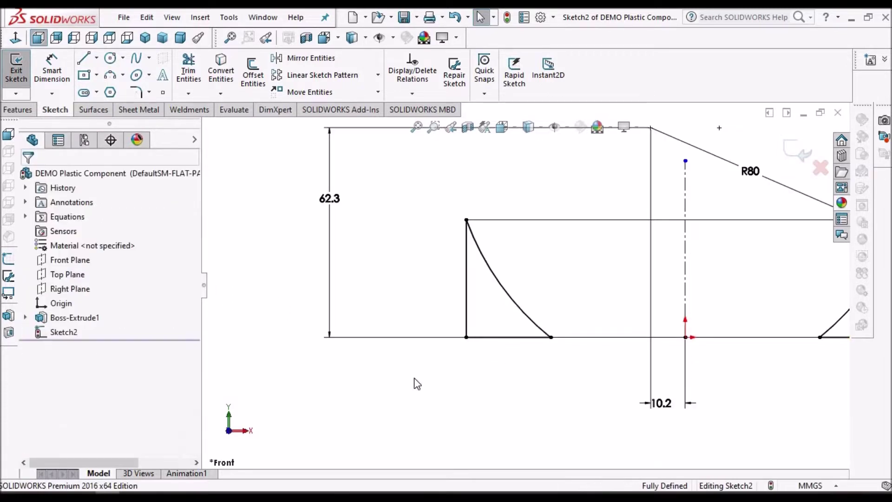
# Cut-extrude both closed corner profiles through the block with the Through All - Both end condition
pyautogui.scroll(2, 525, 282)
pyautogui.scroll(1, 712, 272)
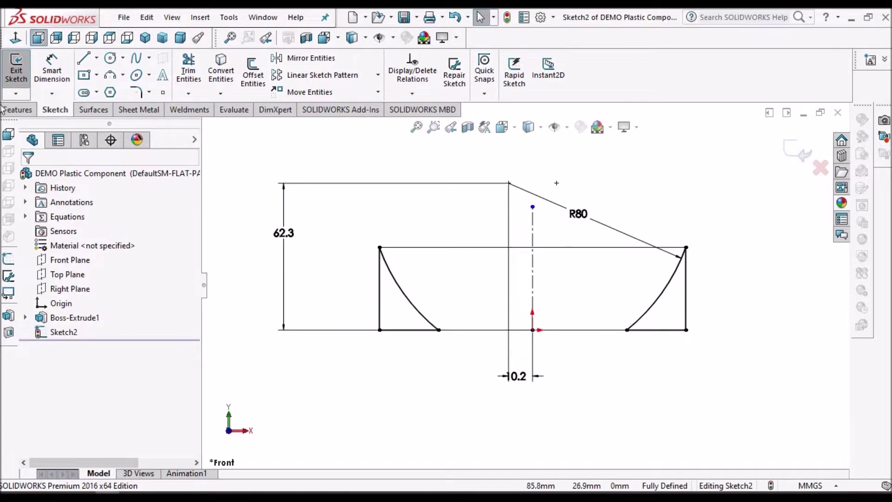
pyautogui.scroll(1, 203, 99)
pyautogui.click(194, 75)
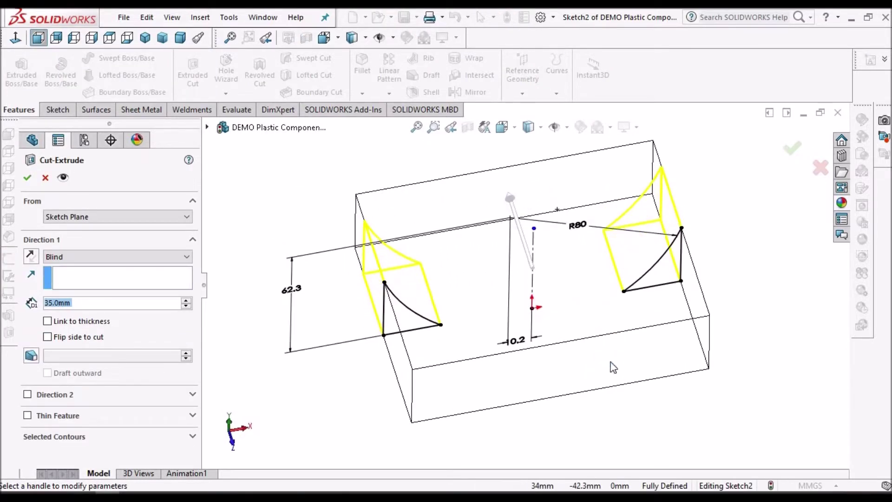
pyautogui.click(186, 258)
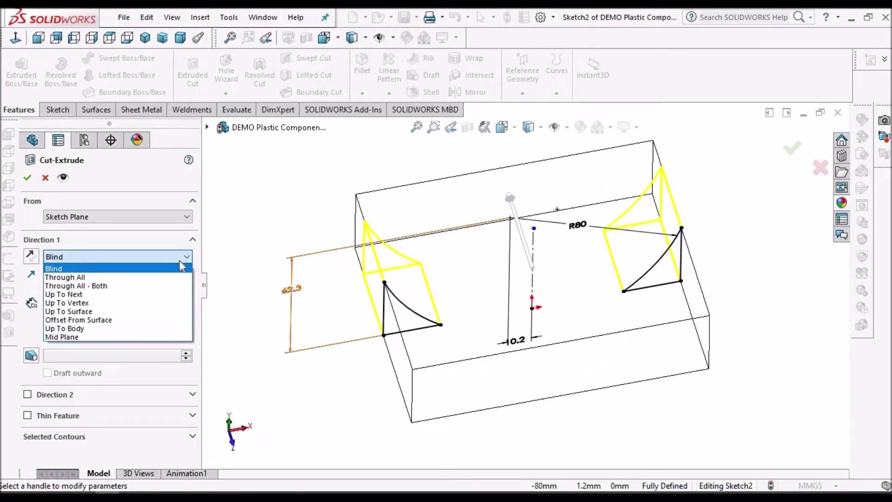
pyautogui.click(151, 285)
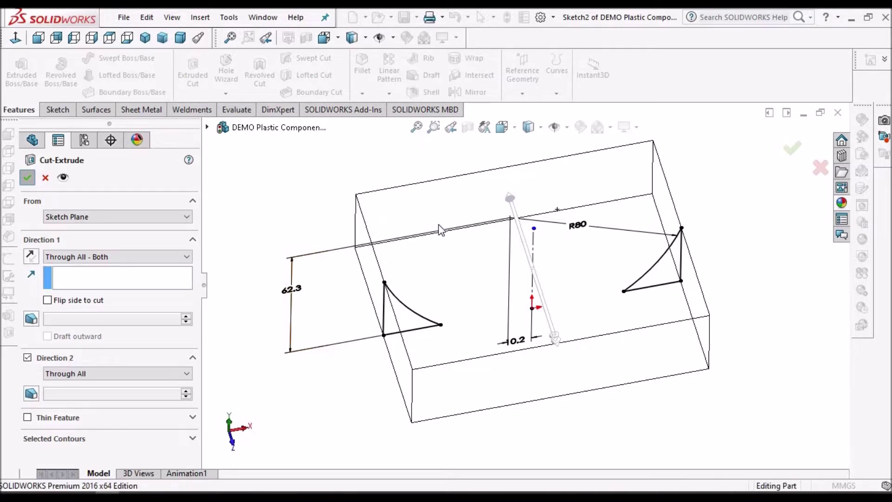
pyautogui.press('Return')
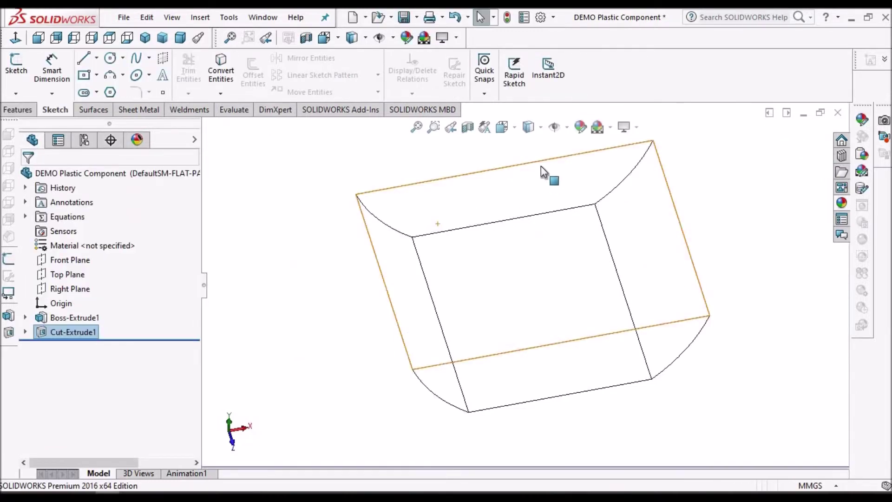
# Show the model shaded with edges and examine the cut curved side walls
pyautogui.click(534, 128)
pyautogui.click(530, 147)
pyautogui.moveTo(544, 289); pyautogui.dragTo(558, 351, button='middle')
pyautogui.scroll(-3, 518, 270)
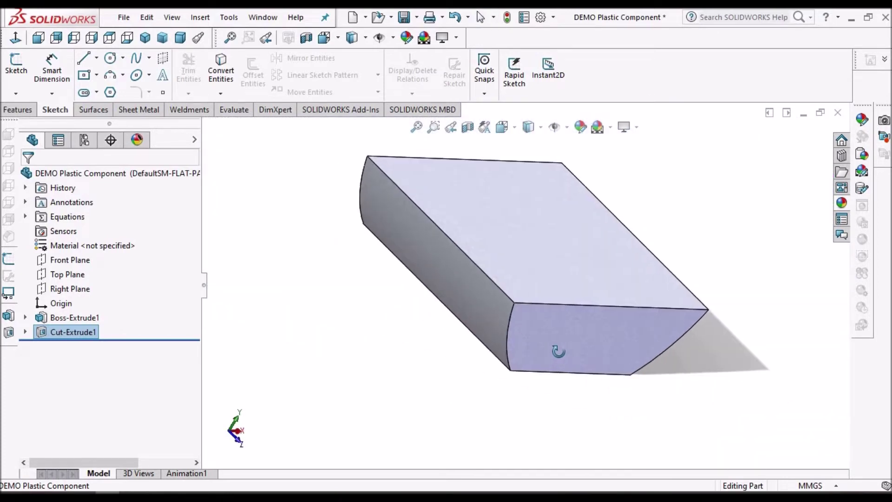
# Start a sketch on the Right Plane, viewed normal to it in wireframe display
pyautogui.click(80, 289)
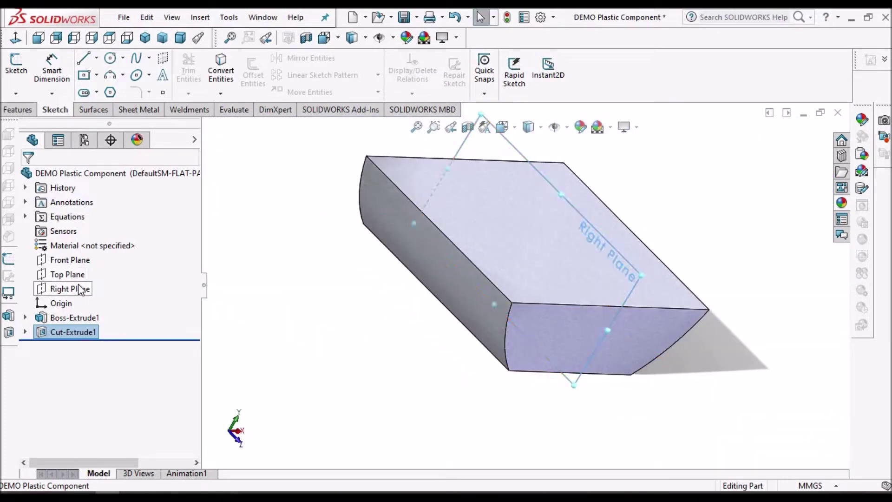
pyautogui.click(161, 37)
pyautogui.click(14, 78)
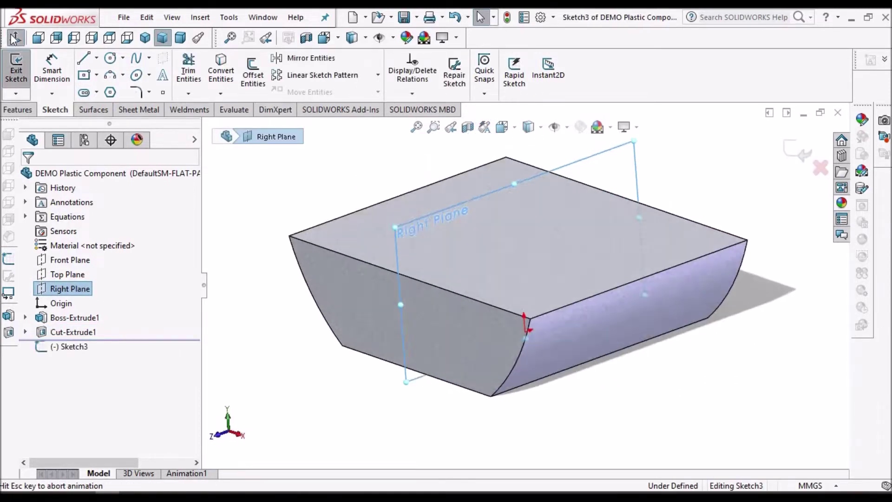
pyautogui.click(539, 128)
pyautogui.click(530, 219)
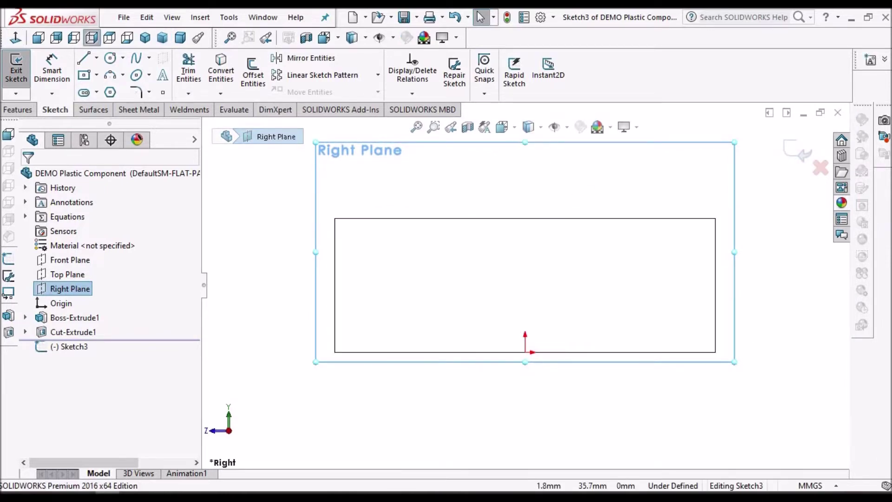
# Sketch a three-point arc of about 42.6 mm radius from the block's upper right corner to its bottom edge
pyautogui.click(110, 76)
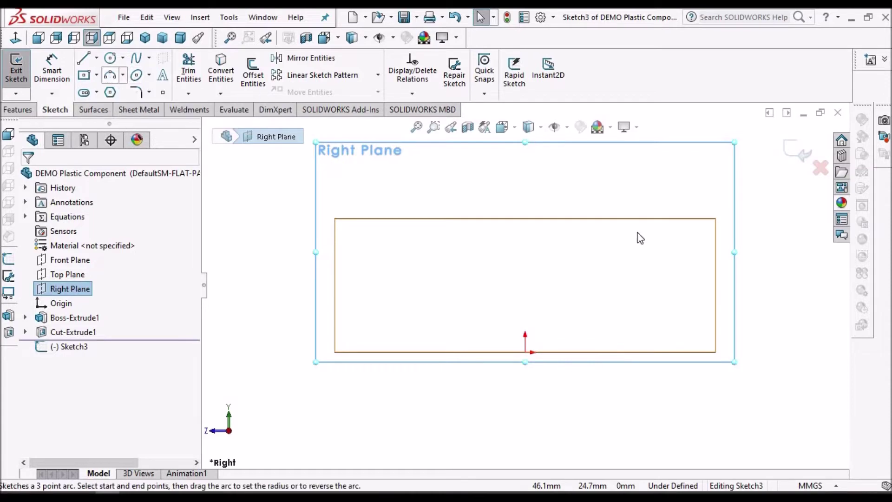
pyautogui.click(715, 218)
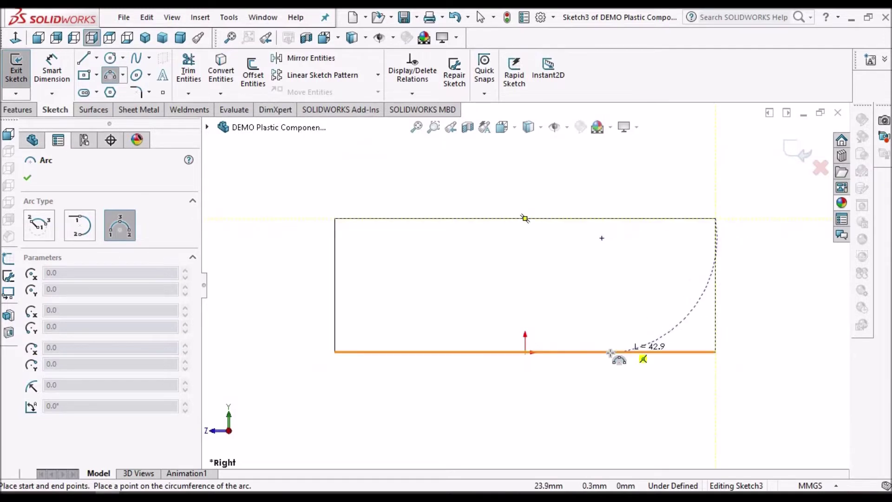
pyautogui.click(680, 301)
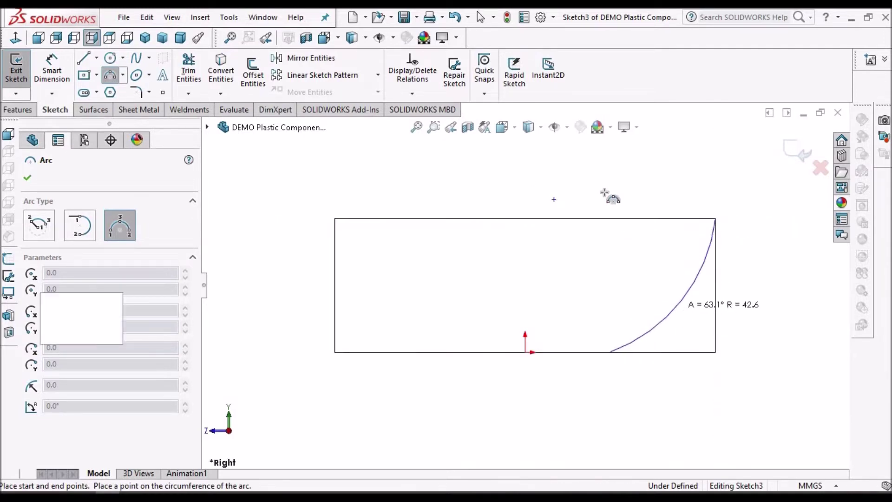
pyautogui.rightClick(619, 196)
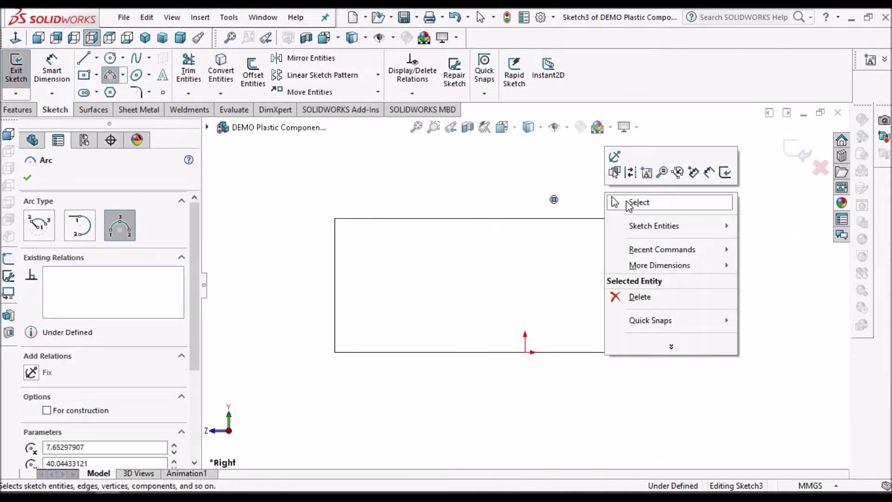
pyautogui.click(639, 202)
# Dimension the new arc's radius and set it to 65 mm
pyautogui.click(52, 70)
pyautogui.click(685, 293)
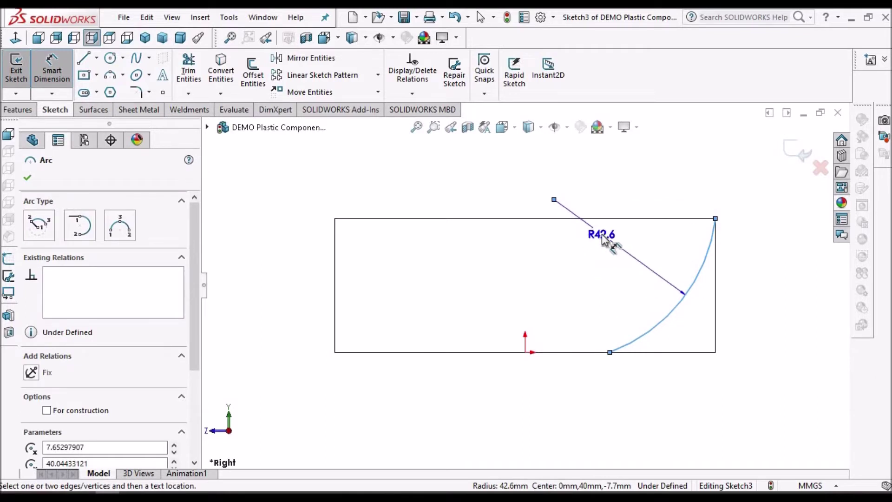
pyautogui.click(602, 239)
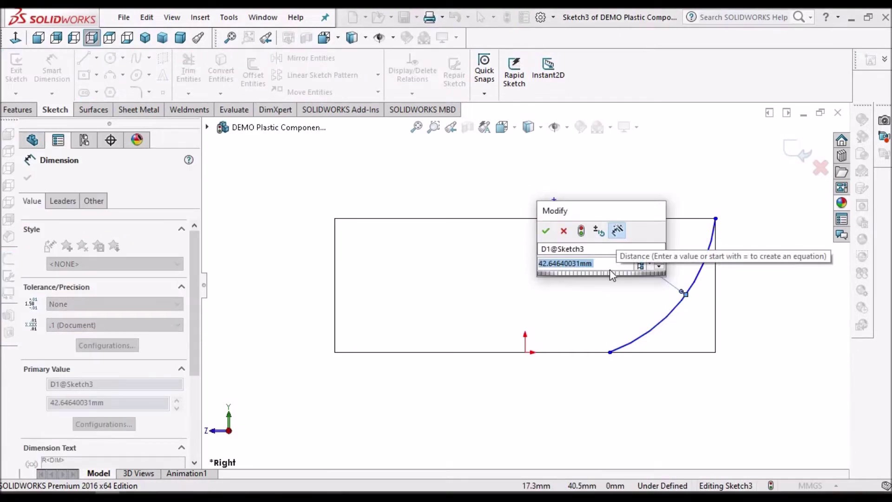
pyautogui.write('65')
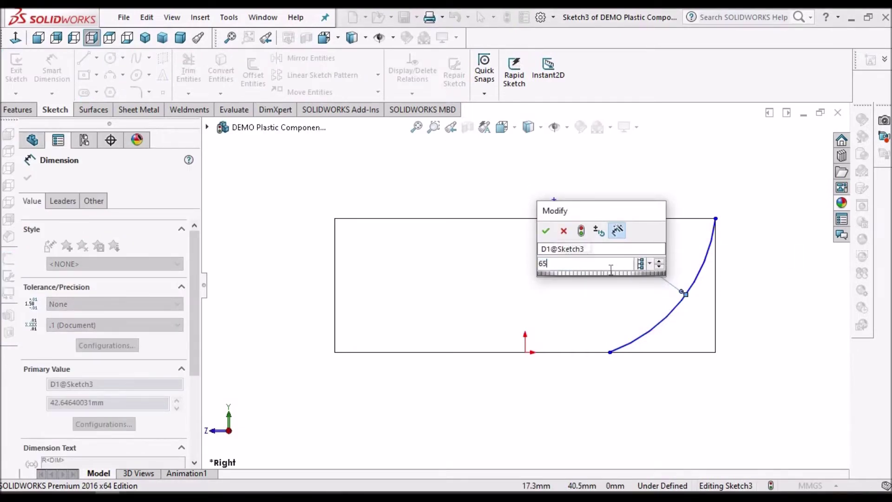
pyautogui.press('Escape')
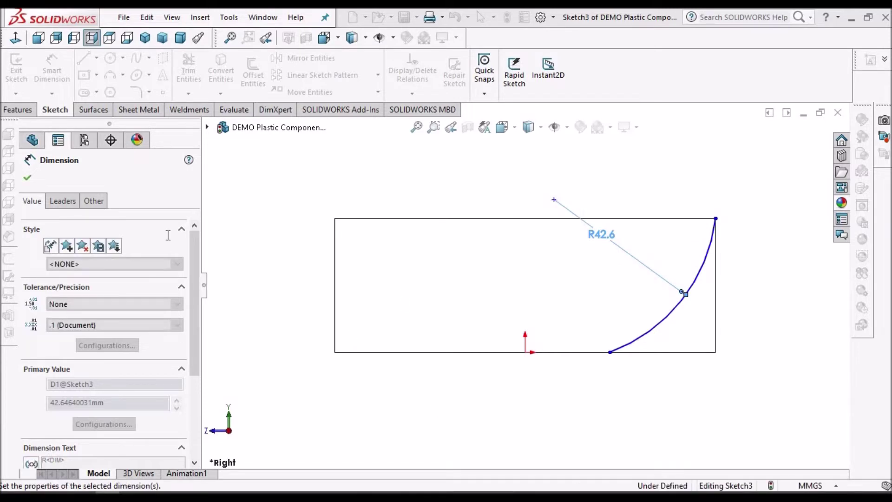
pyautogui.press('Return')
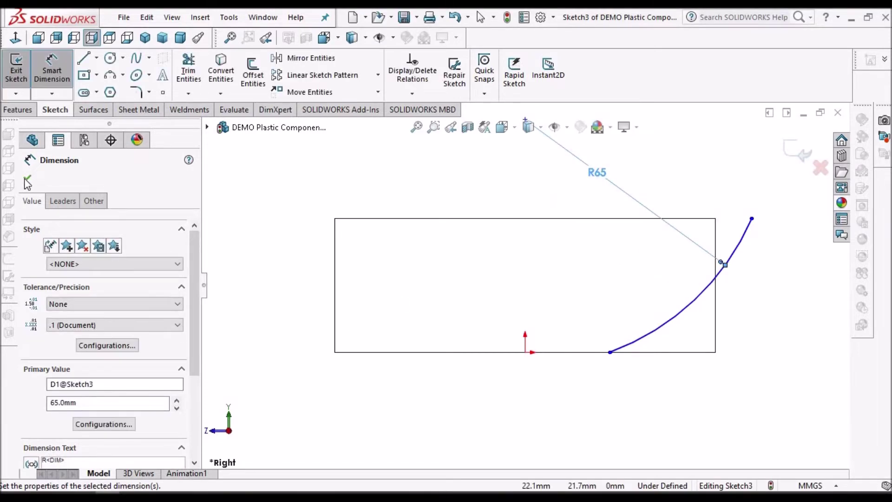
pyautogui.press('Escape')
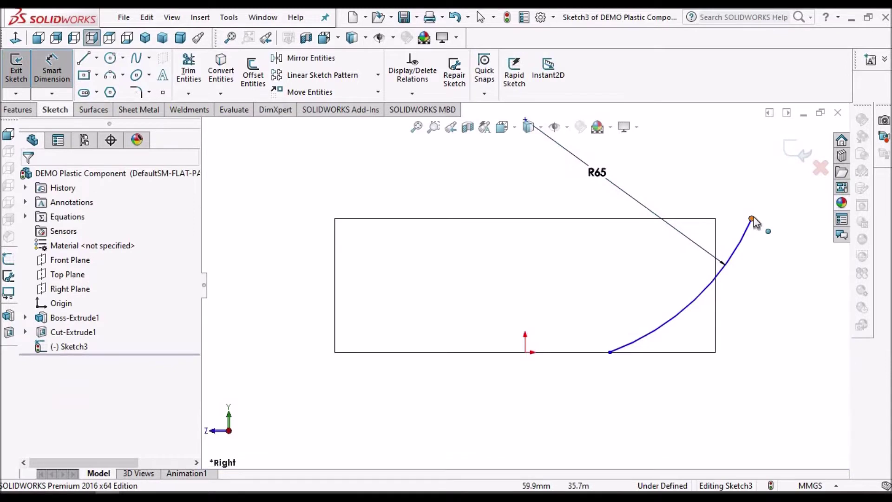
# Move the arc's upper endpoint onto the block's upper right corner
pyautogui.press('Escape')
pyautogui.moveTo(712, 219); pyautogui.dragTo(716, 219)
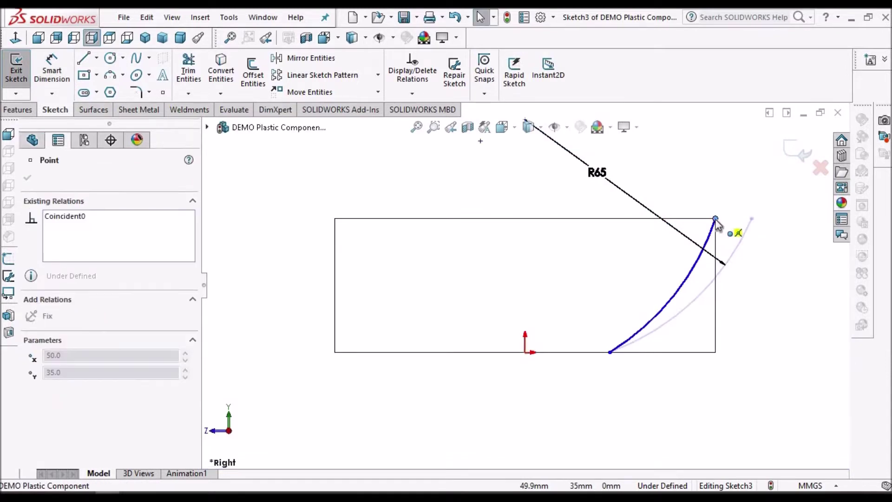
pyautogui.press('Escape')
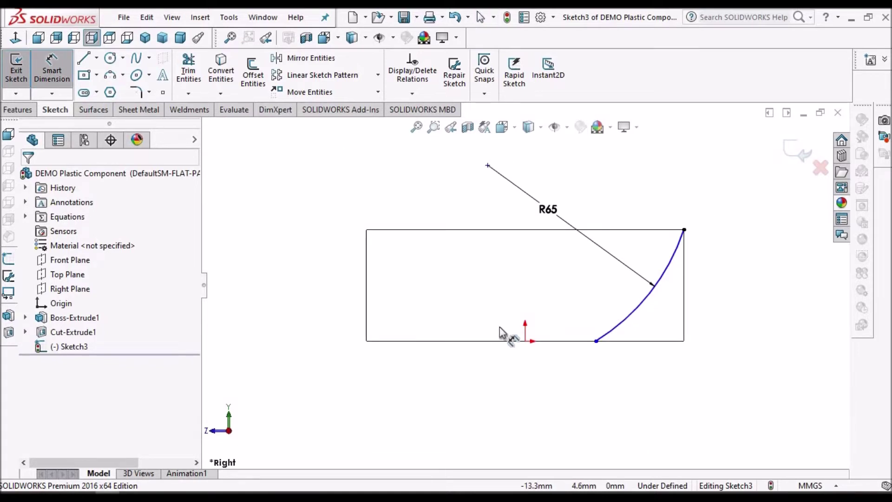
# Dimension the horizontal distance between the arc's centre and the origin and set it to 13.7 mm
pyautogui.click(522, 341)
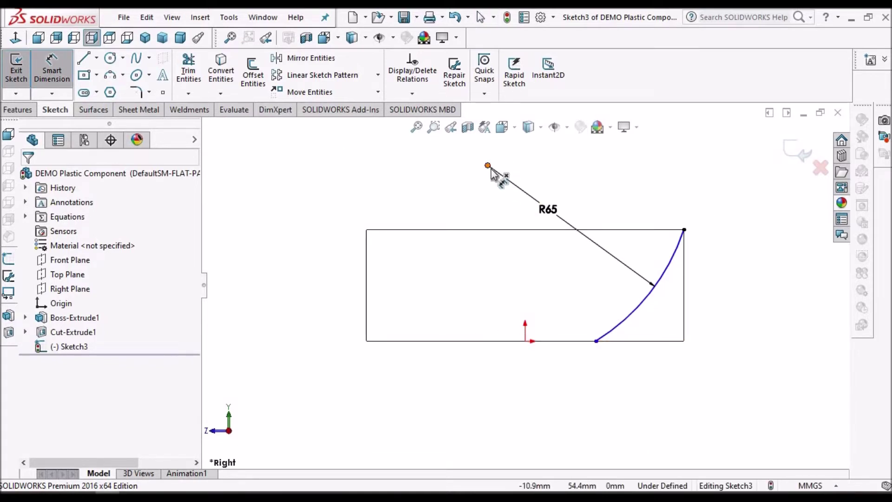
pyautogui.click(526, 341)
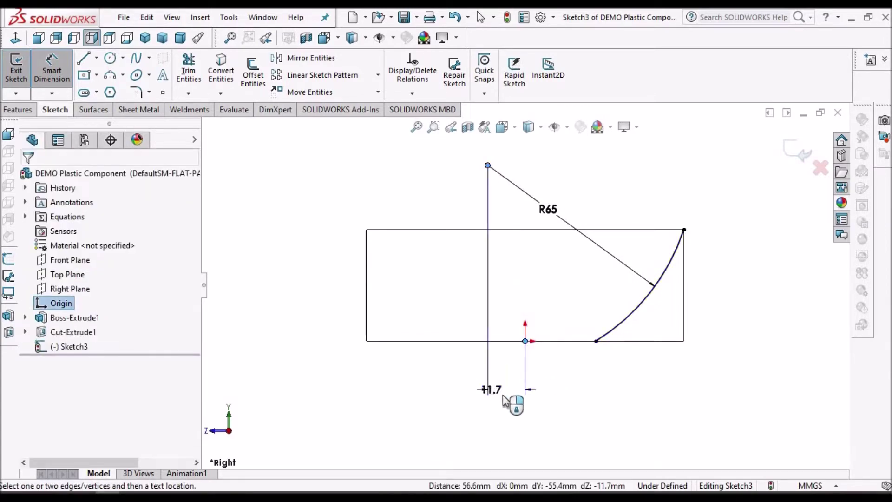
pyautogui.click(504, 399)
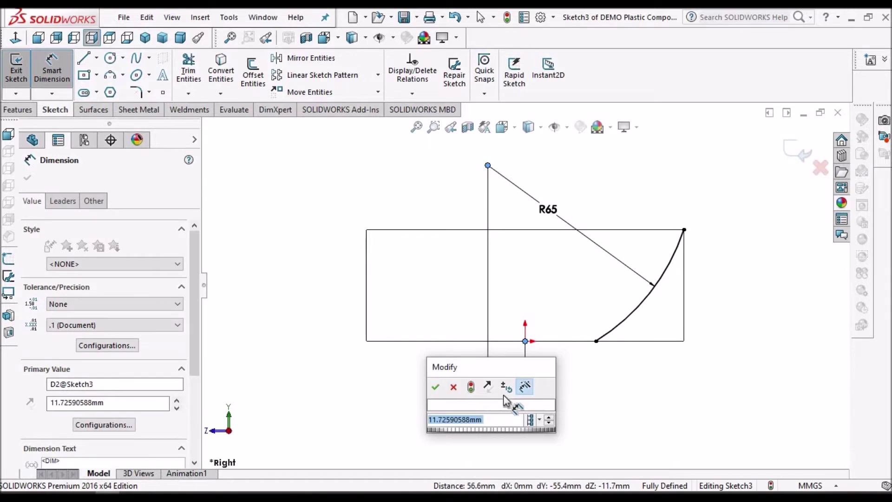
pyautogui.write('11.7')
pyautogui.press('Return')
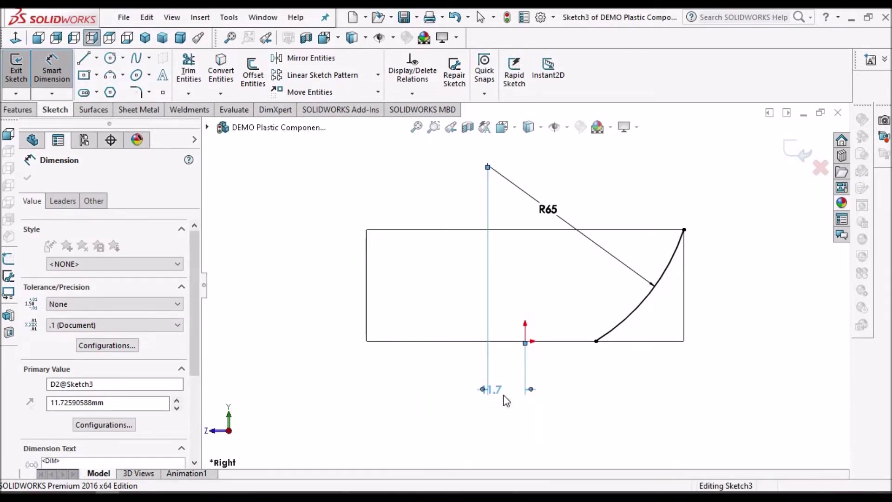
pyautogui.press('Escape')
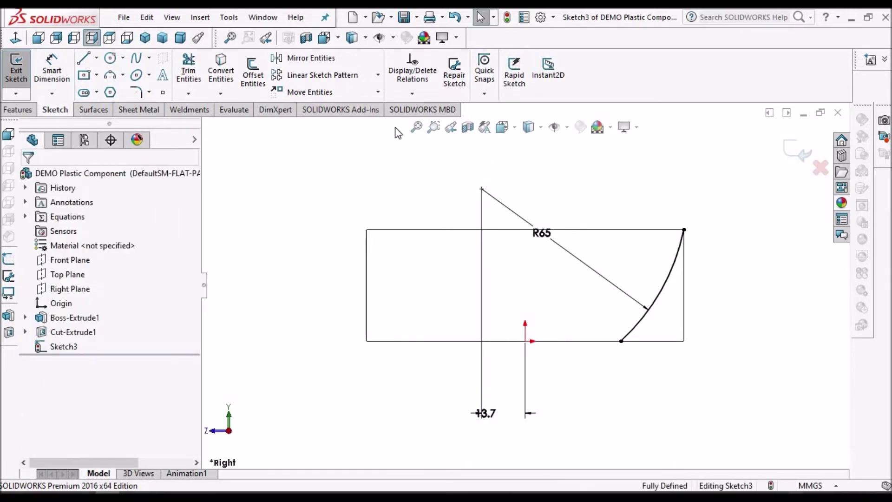
# Convert the block's right and bottom edges into sketch lines with Convert Entities
pyautogui.click(685, 273)
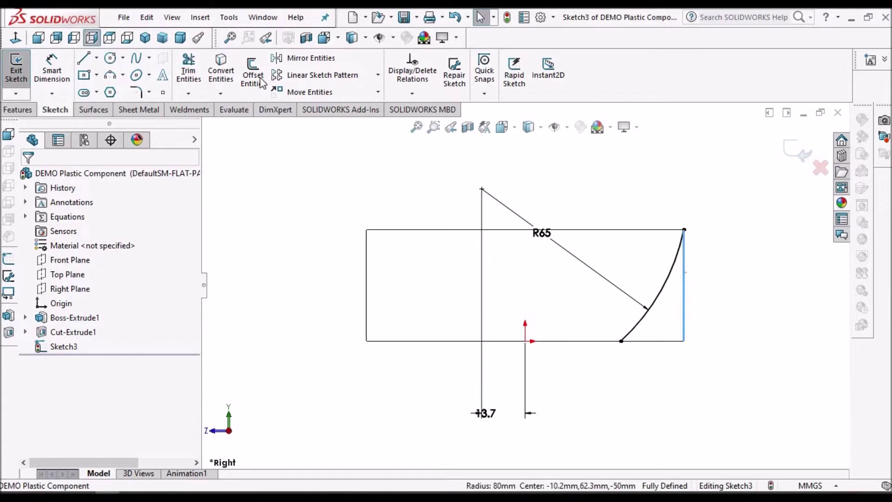
pyautogui.click(669, 341)
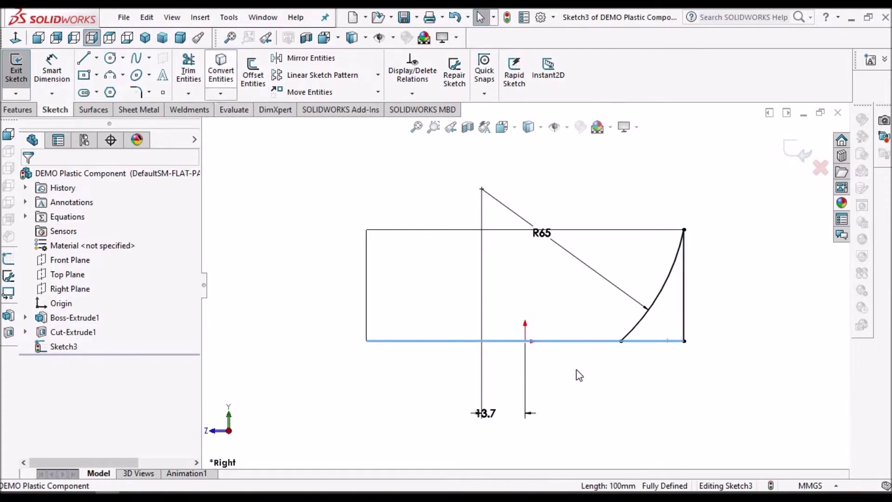
pyautogui.click(595, 383)
# Trim the bottom line to a corner with the arc, leaving a closed profile at the block's right side
pyautogui.click(188, 75)
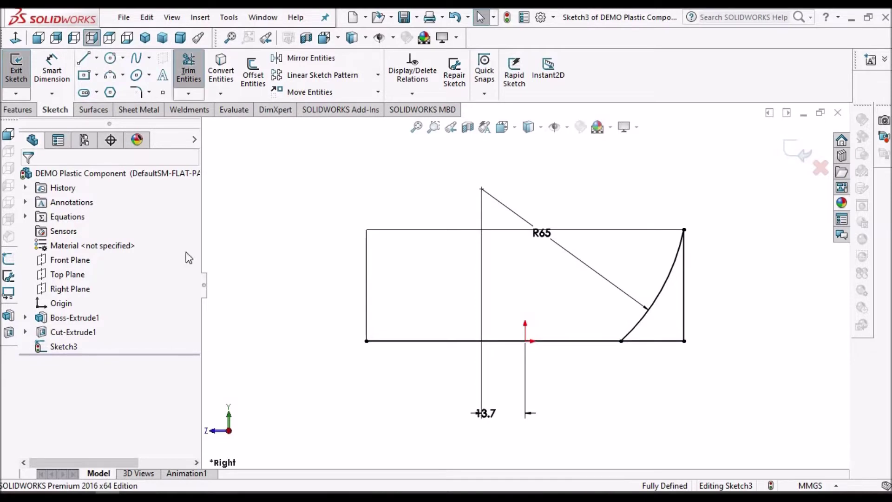
pyautogui.click(684, 272)
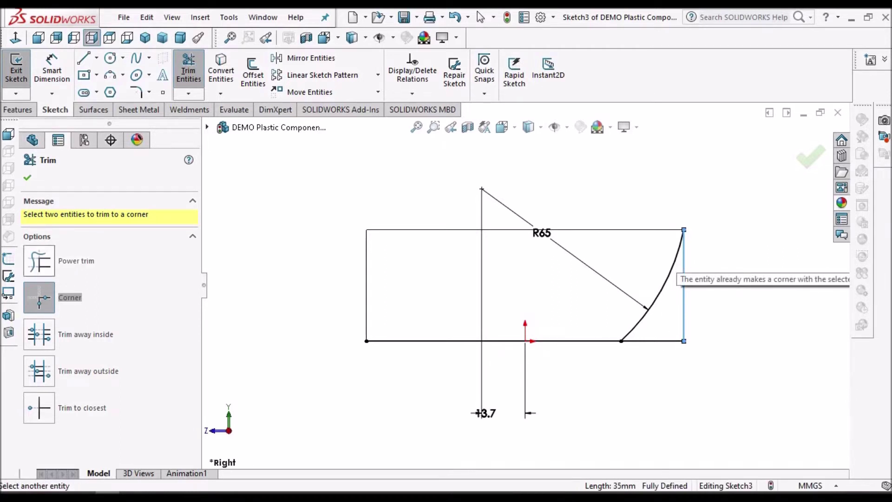
pyautogui.click(27, 177)
pyautogui.click(188, 70)
pyautogui.click(647, 327)
pyautogui.click(645, 343)
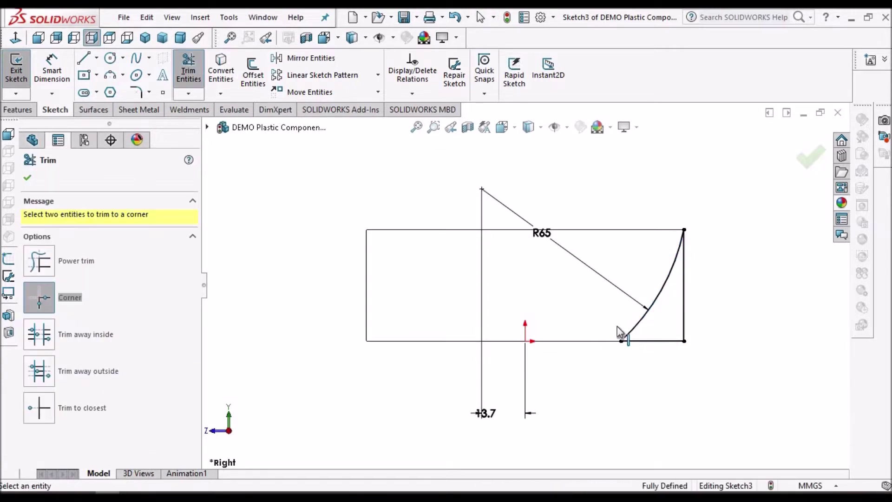
pyautogui.press('Escape')
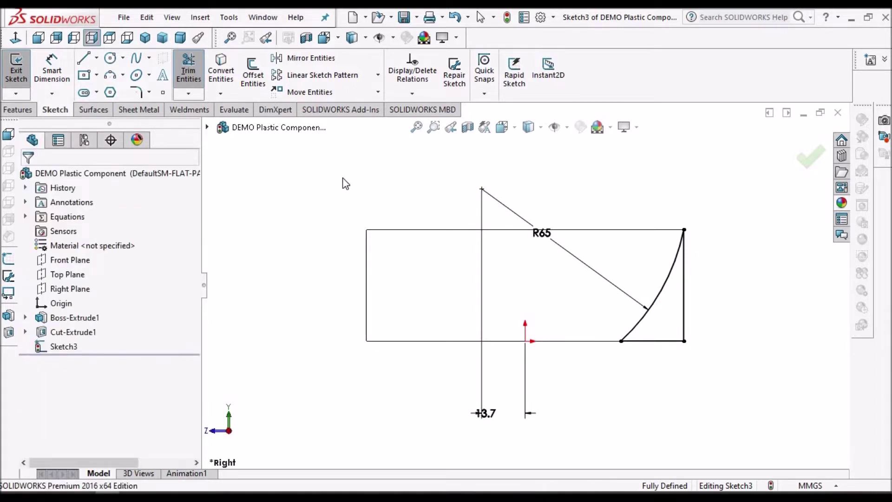
# Sketch a vertical centerline about 57.2 mm long upward from the origin
pyautogui.scroll(-4, 686, 252)
pyautogui.scroll(5, 570, 219)
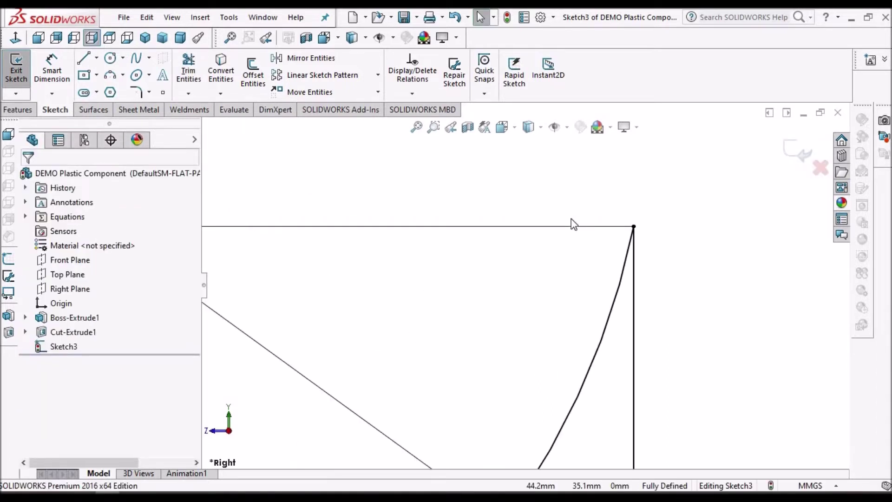
pyautogui.scroll(1, 521, 283)
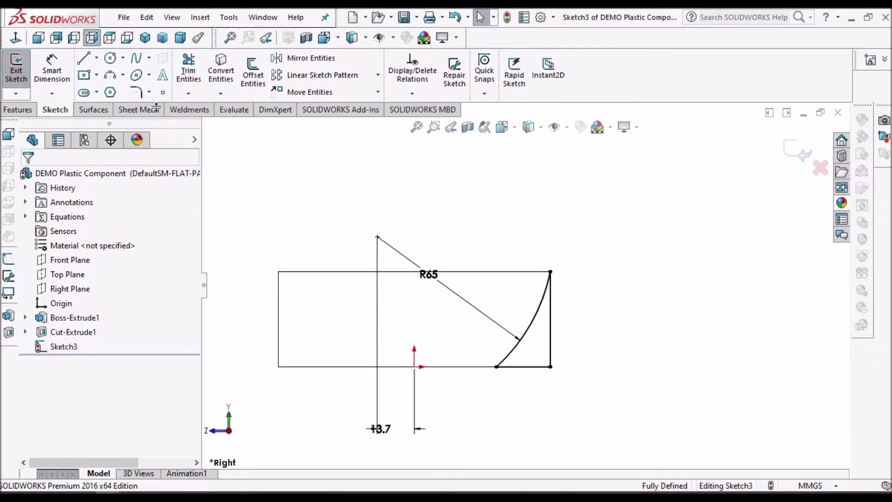
pyautogui.click(96, 58)
pyautogui.click(114, 91)
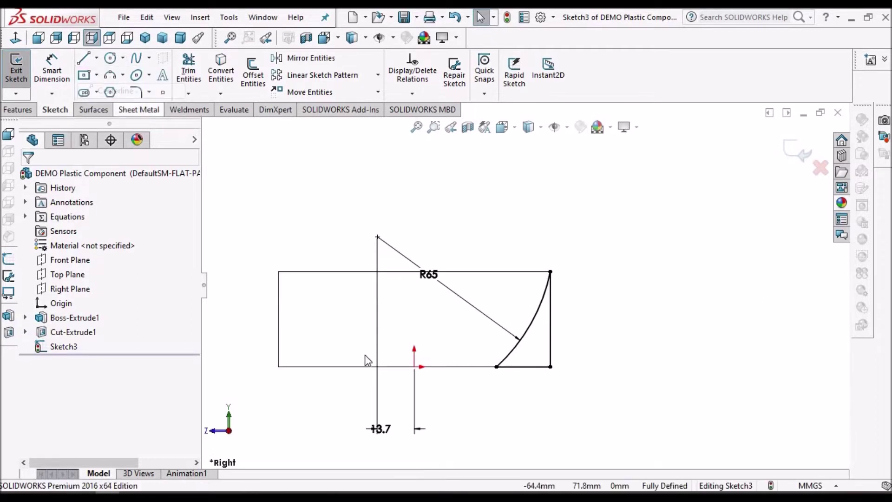
pyautogui.click(414, 366)
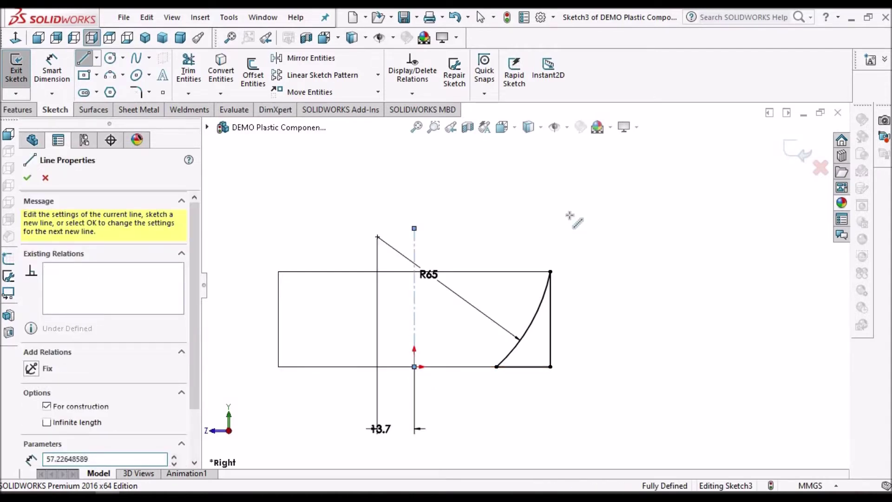
pyautogui.rightClick(588, 223)
pyautogui.click(590, 225)
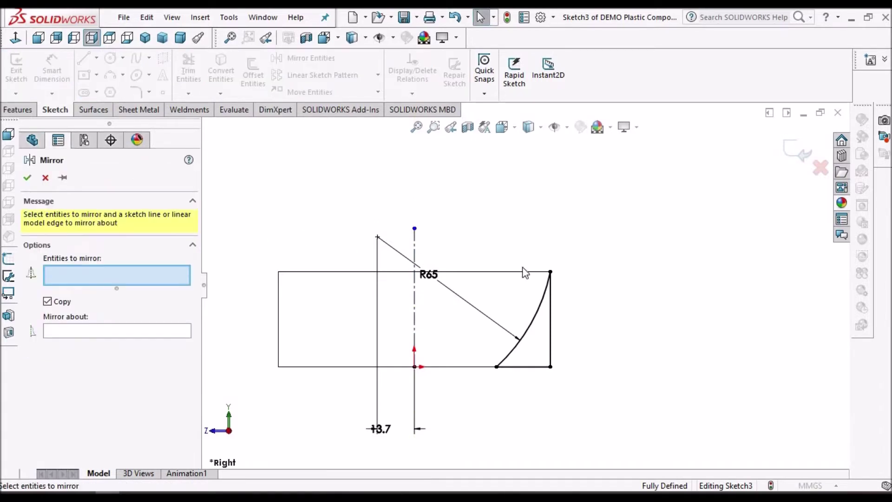
# Mirror the closed arc profile about the vertical centerline, keeping the original
pyautogui.moveTo(496, 406); pyautogui.dragTo(618, 244)
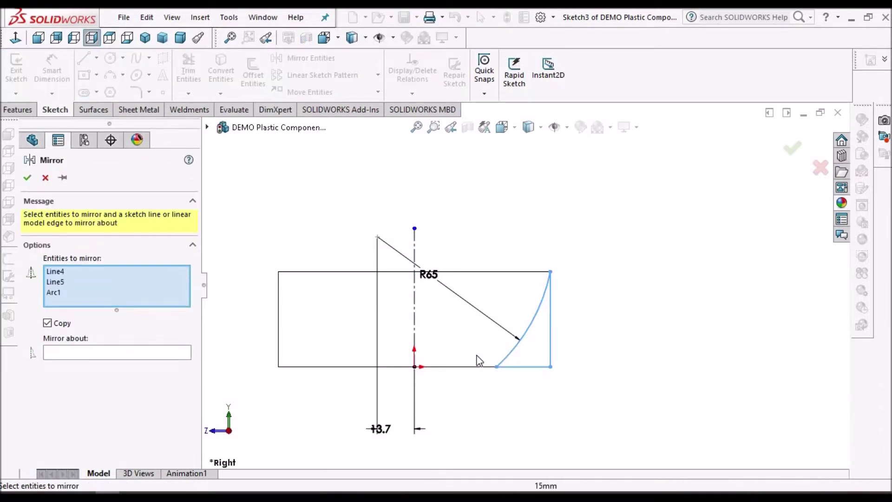
pyautogui.click(415, 314)
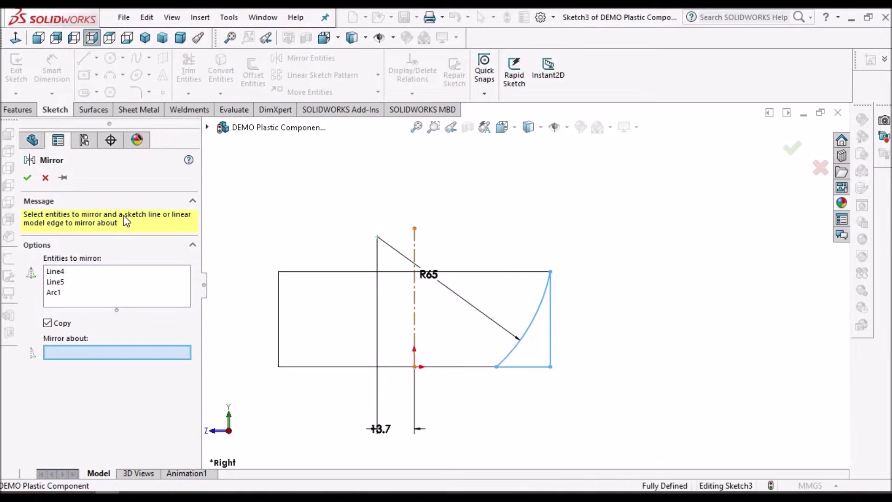
pyautogui.click(29, 179)
# Cut both arc profiles out of the block with an Extruded Cut set to Through All - Both
pyautogui.click(23, 109)
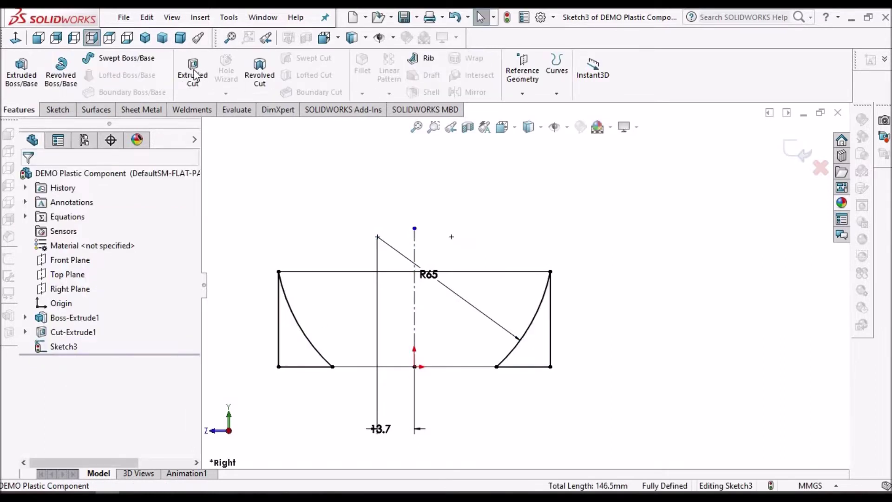
pyautogui.click(205, 75)
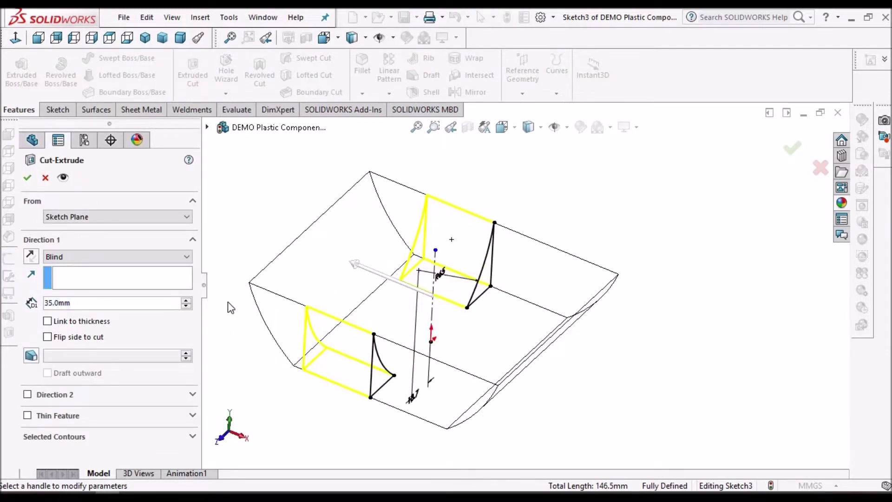
pyautogui.click(187, 257)
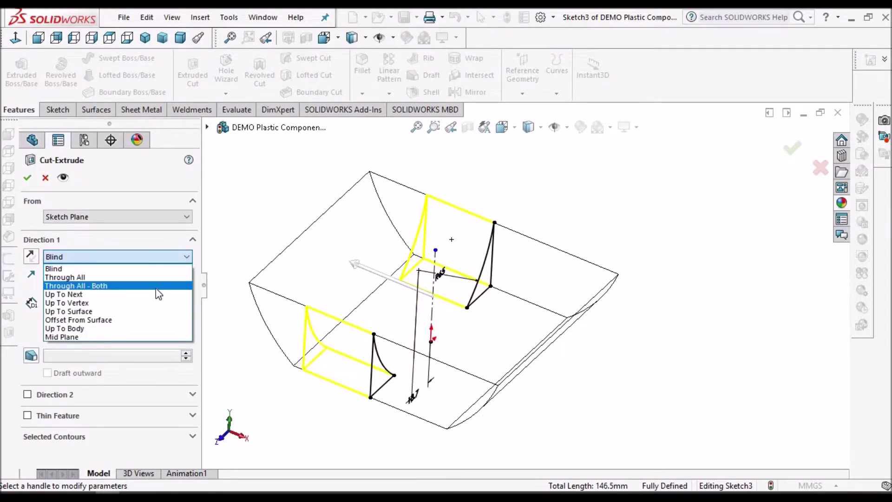
pyautogui.click(155, 288)
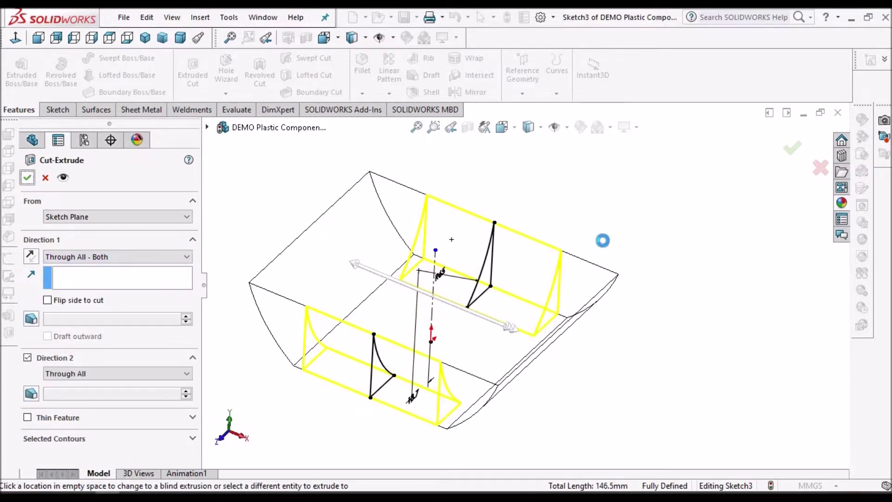
# Show the model shaded with edges and orbit around it to inspect the four curved walls
pyautogui.click(530, 132)
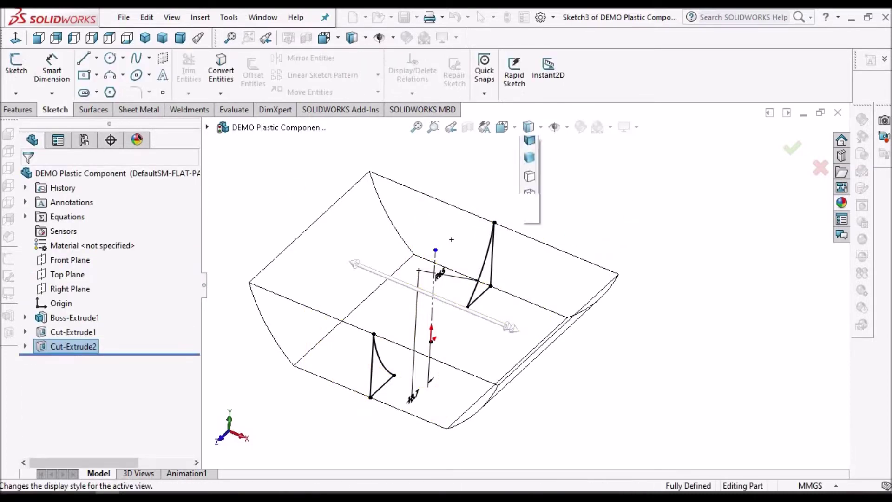
pyautogui.click(536, 129)
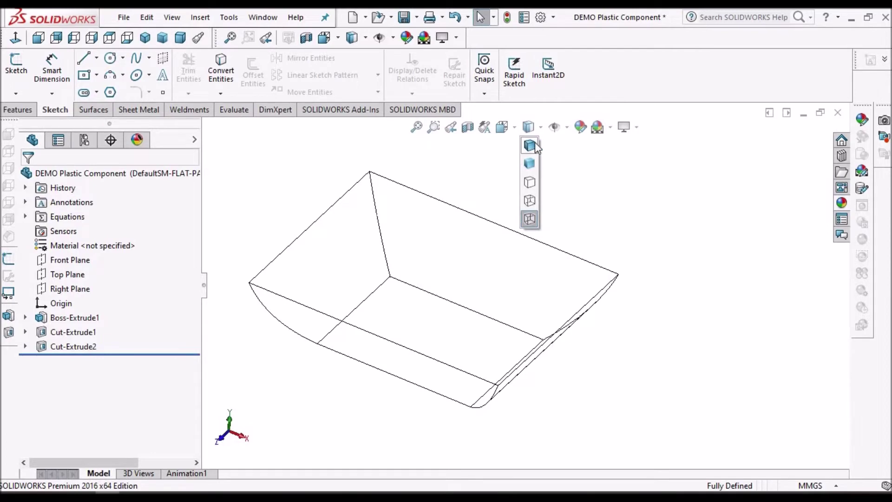
pyautogui.click(530, 161)
pyautogui.moveTo(444, 364); pyautogui.dragTo(484, 368, button='middle')
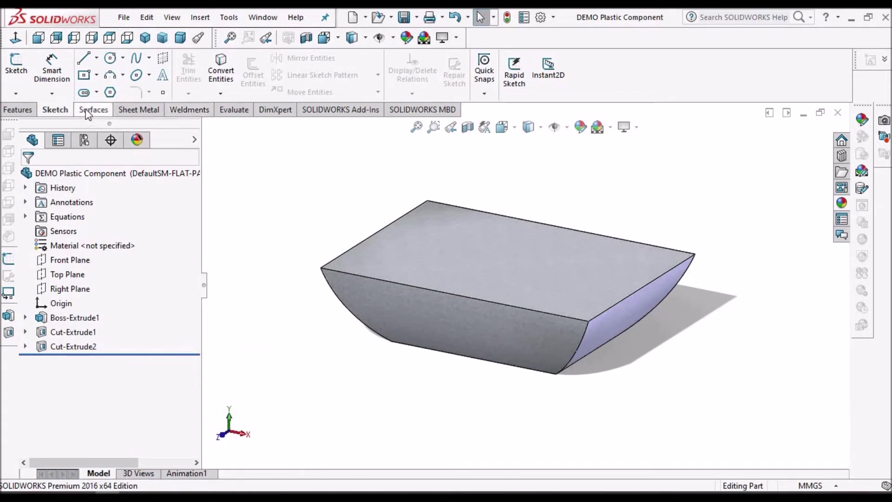
# Fillet the four curved corner edges between the side walls with a symmetric 10 mm radius
pyautogui.click(21, 111)
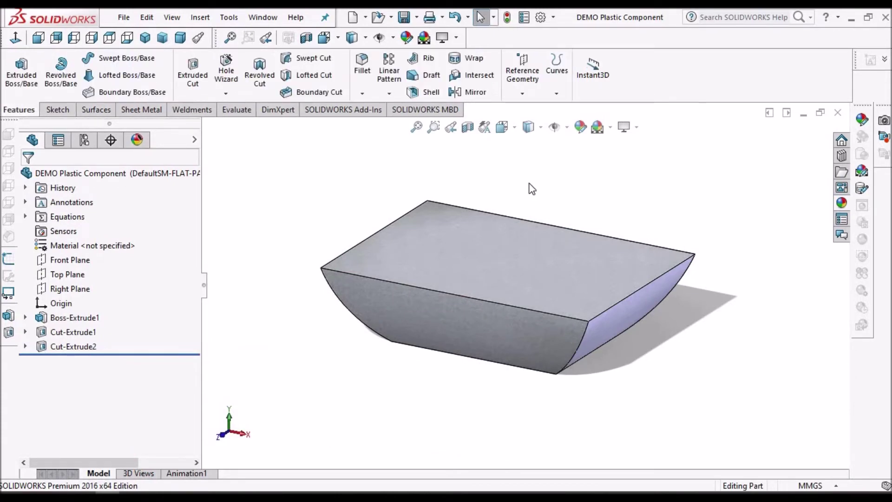
pyautogui.moveTo(537, 198); pyautogui.dragTo(535, 100, button='middle')
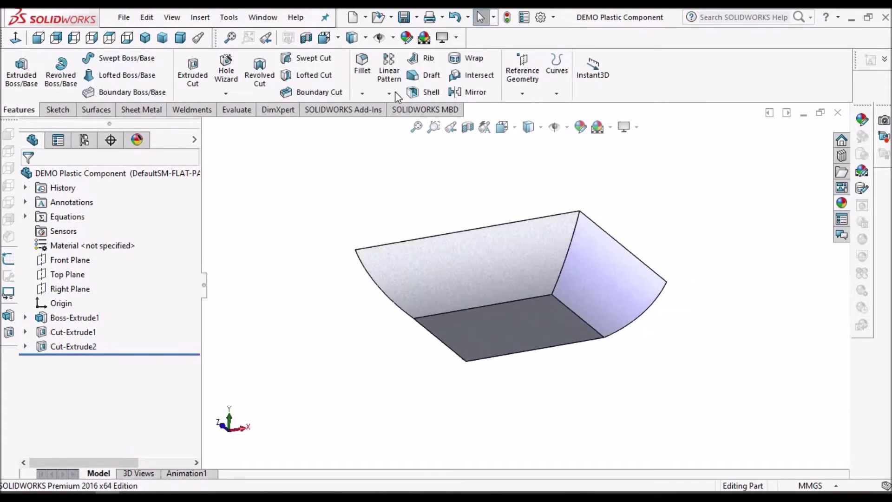
pyautogui.click(366, 60)
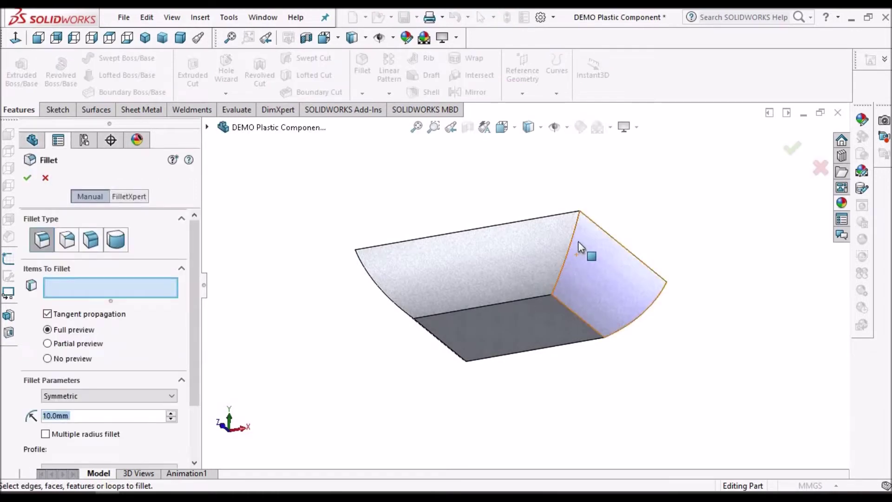
pyautogui.moveTo(593, 211); pyautogui.dragTo(487, 313, button='middle')
pyautogui.scroll(-3, 484, 307)
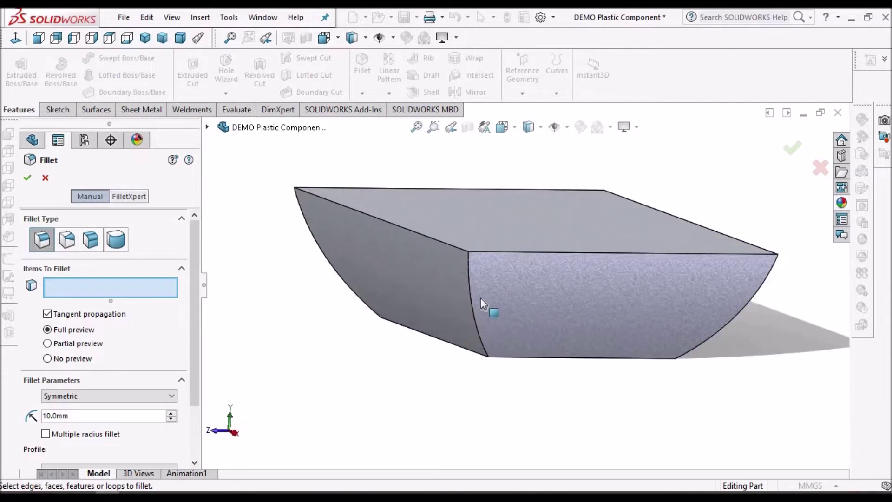
pyautogui.click(469, 263)
pyautogui.moveTo(403, 277); pyautogui.dragTo(512, 255, button='middle')
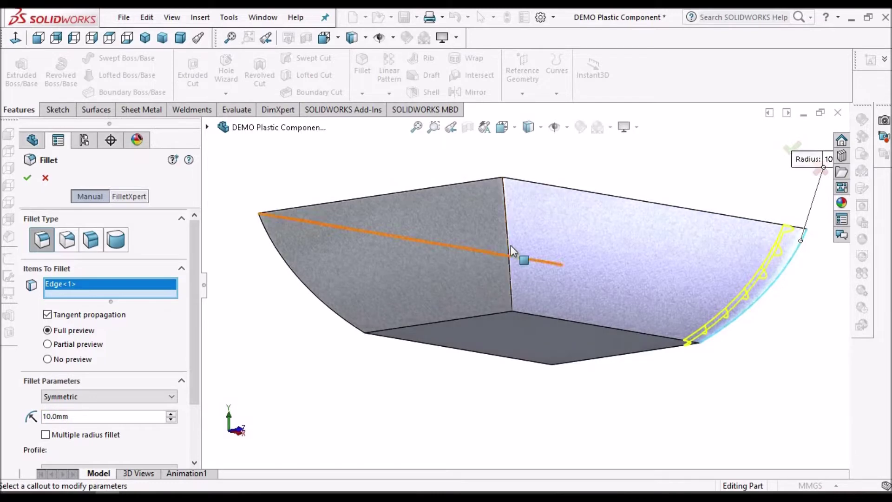
pyautogui.click(509, 246)
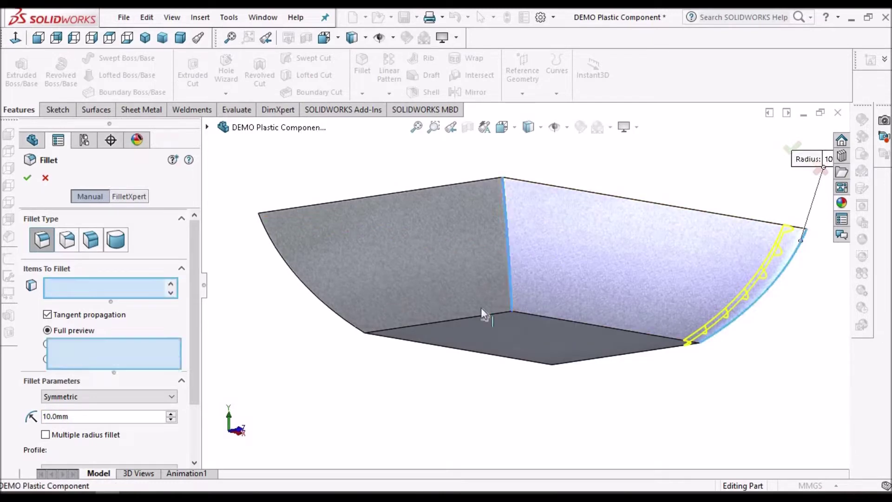
pyautogui.moveTo(487, 302); pyautogui.dragTo(540, 285, button='middle')
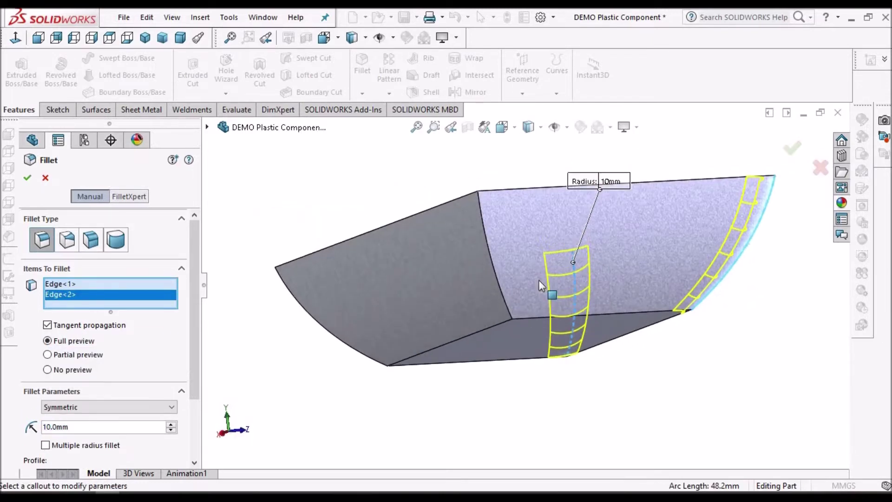
pyautogui.click(497, 282)
pyautogui.moveTo(420, 313); pyautogui.dragTo(496, 285, button='middle')
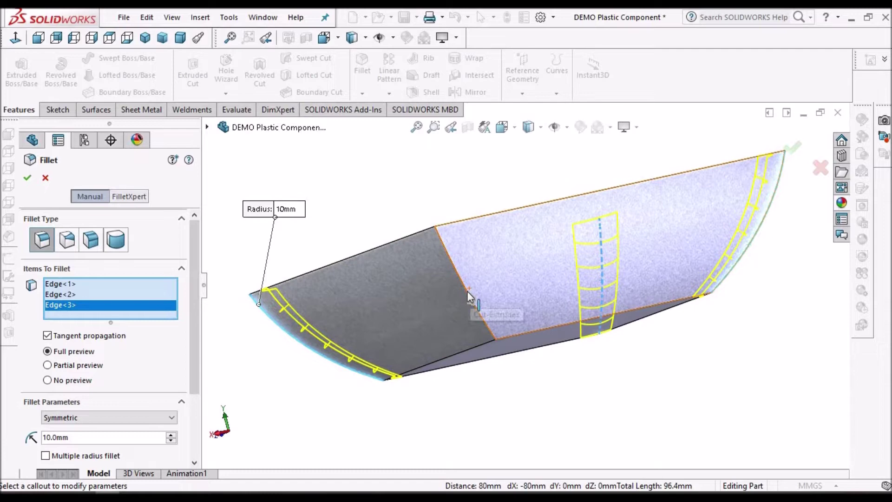
pyautogui.click(470, 296)
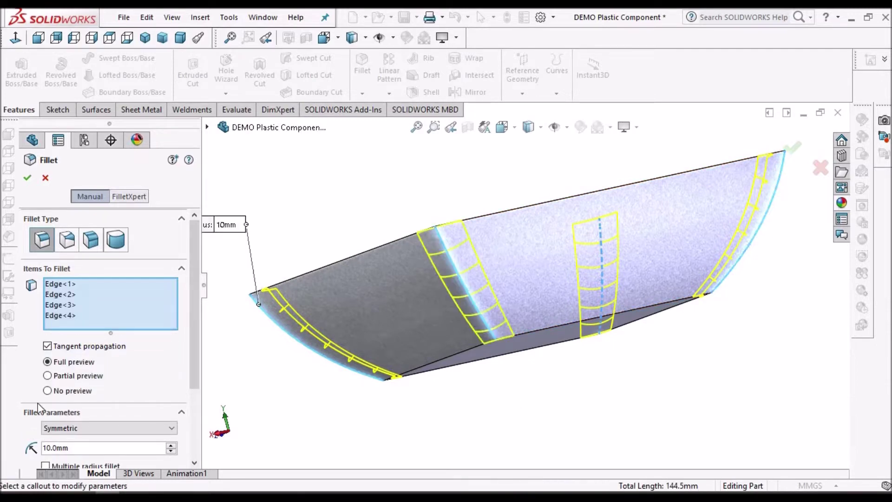
pyautogui.click(28, 179)
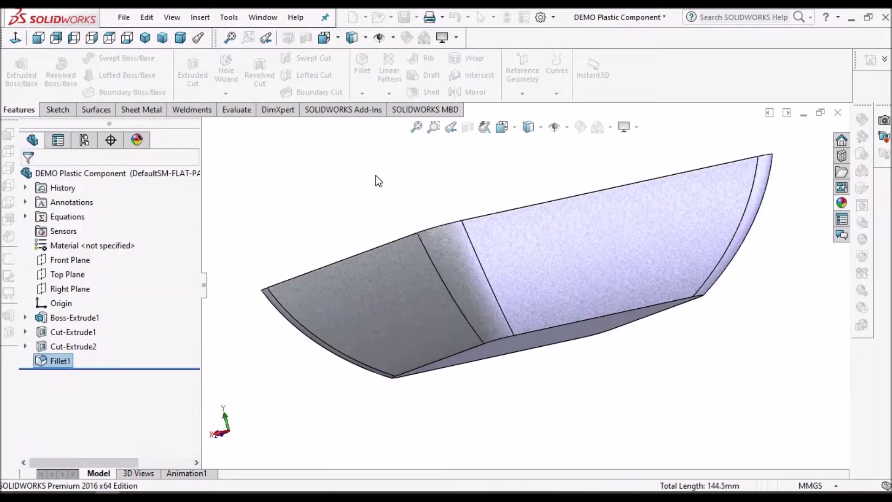
# Fillet all edges of the container's bottom face with a 10 mm radius
pyautogui.scroll(5, 584, 273)
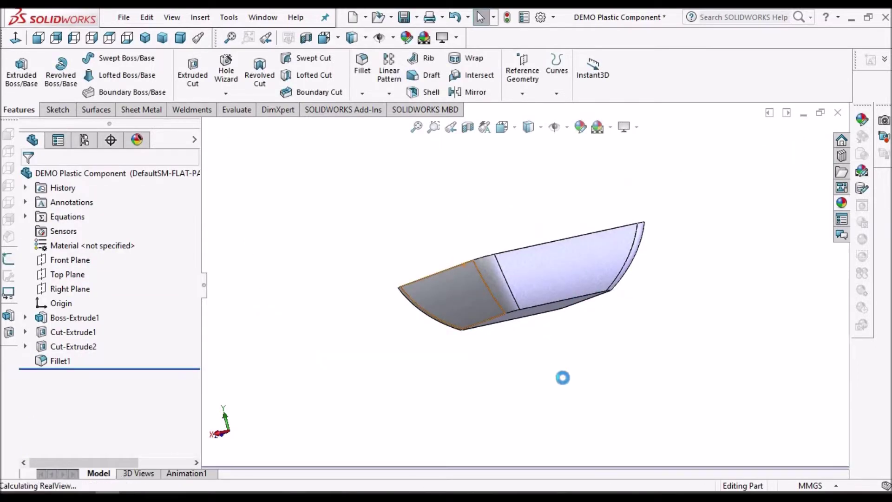
pyautogui.moveTo(571, 382); pyautogui.dragTo(544, 313, button='middle')
pyautogui.click(544, 313)
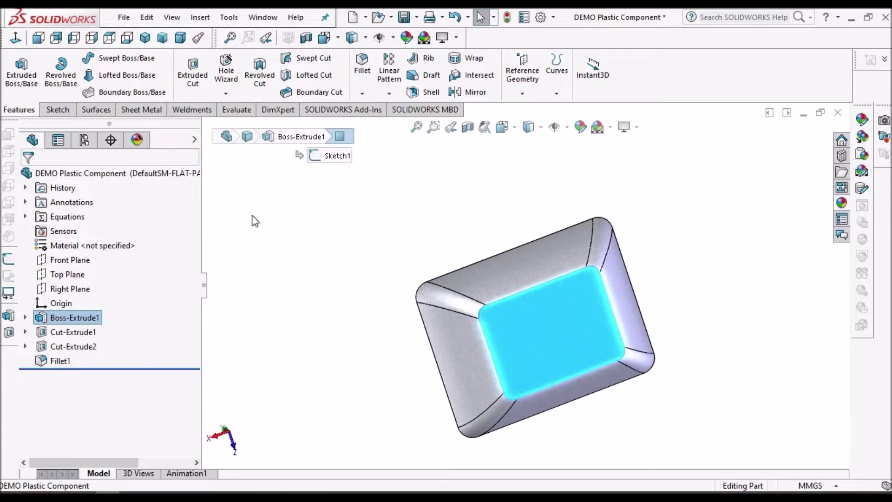
pyautogui.click(363, 70)
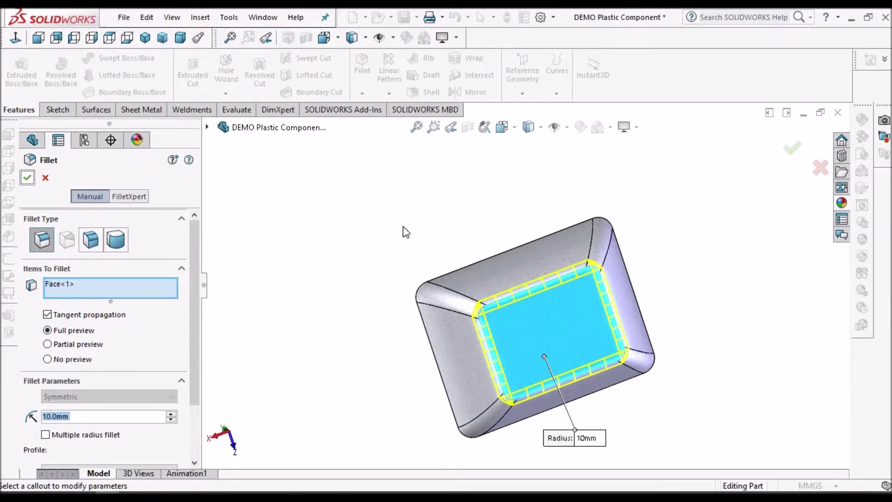
pyautogui.press('Return')
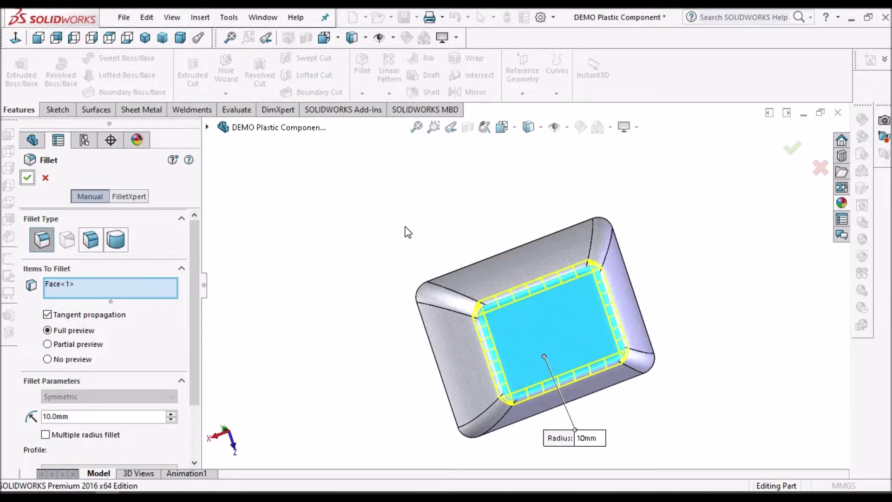
pyautogui.press('Return')
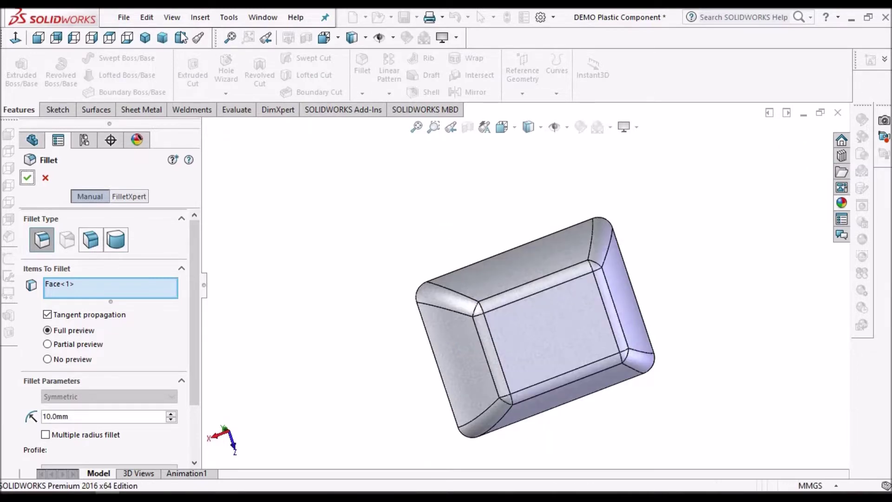
# Shell the body inward to a 1 mm wall thickness with the preview shown, removing the top face
pyautogui.click(180, 38)
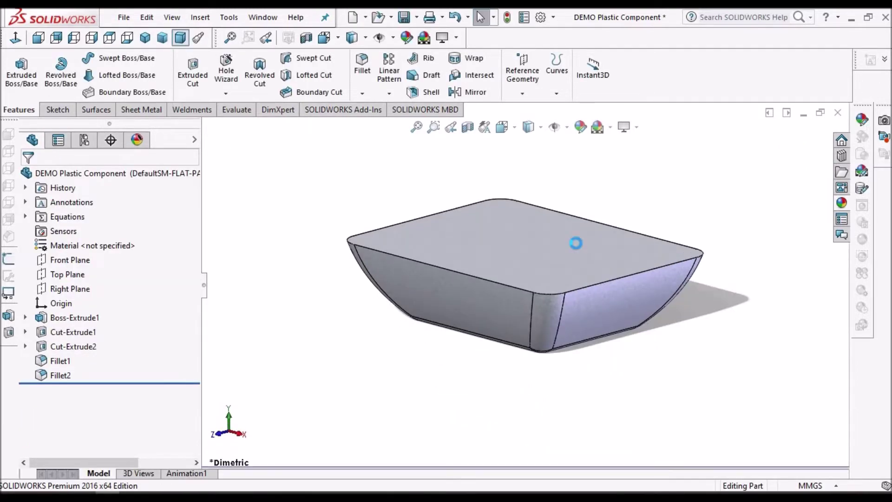
pyautogui.click(422, 92)
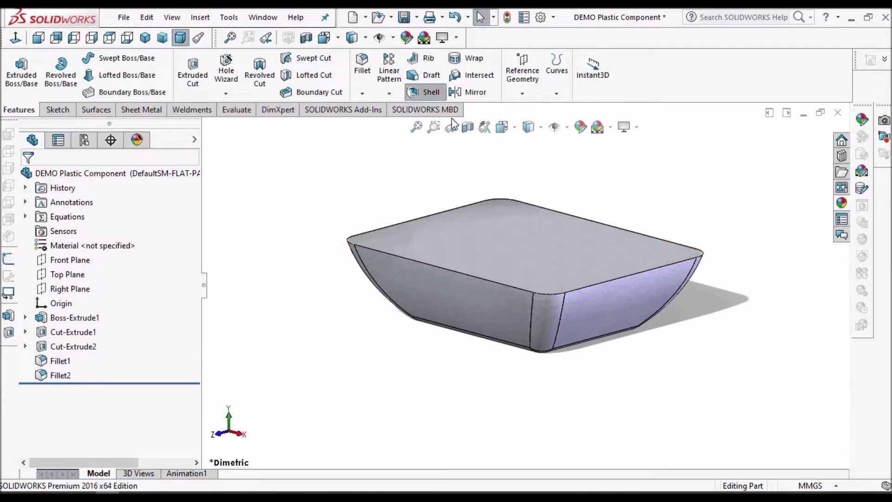
pyautogui.click(519, 241)
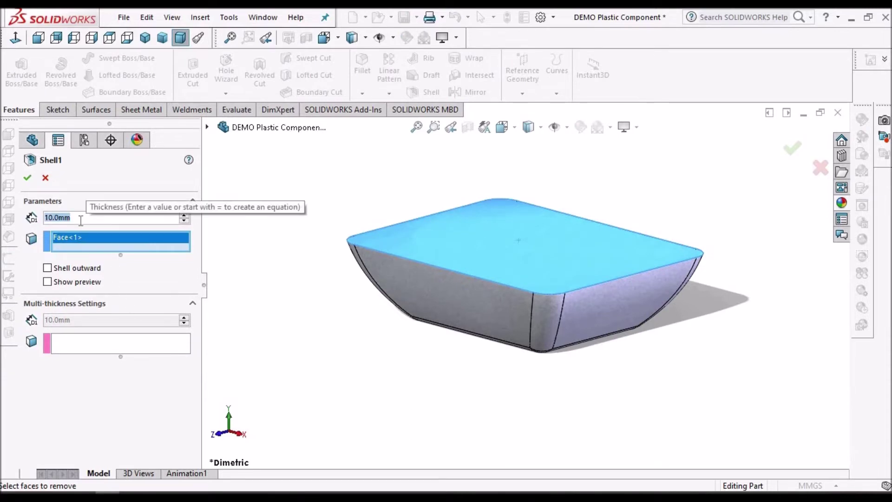
pyautogui.write('1')
pyautogui.press('Return')
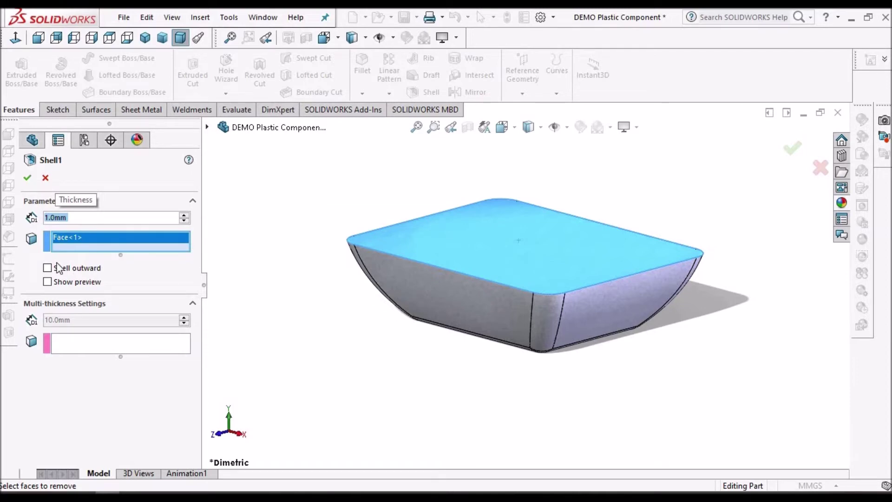
pyautogui.click(48, 282)
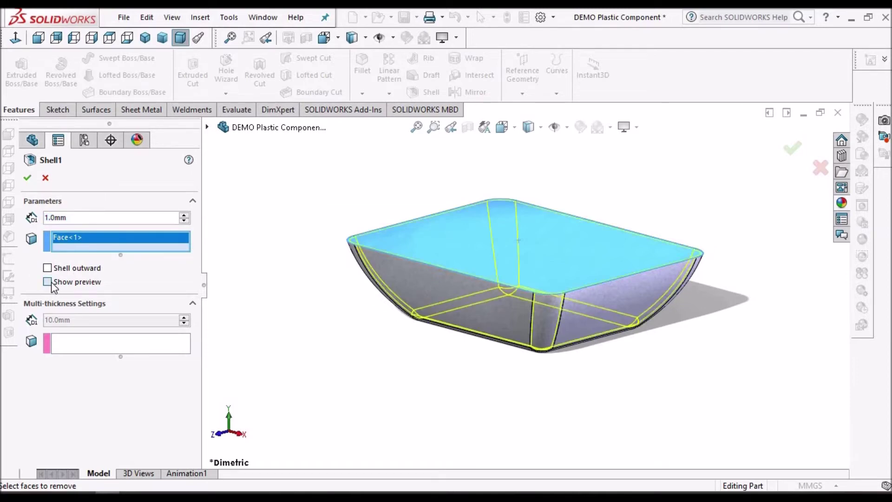
pyautogui.scroll(-4, 469, 249)
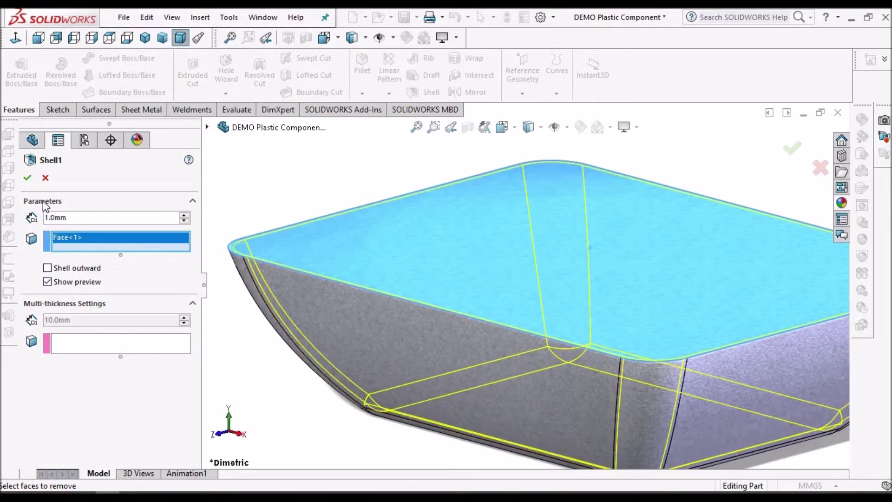
pyautogui.click(28, 178)
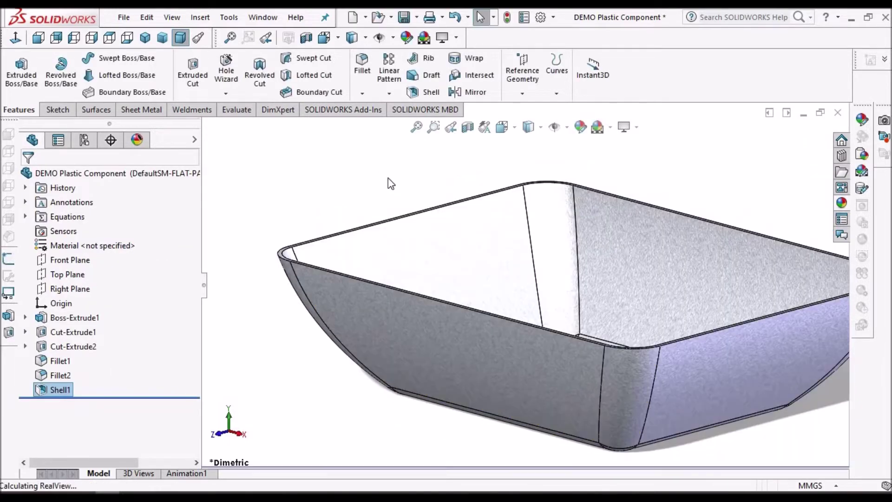
# Orbit and zoom around the shelled container to examine its walls, rounded corners and inner base
pyautogui.click(389, 177)
pyautogui.press('z')
pyautogui.press('z')
pyautogui.press('z')
pyautogui.press('z')
pyautogui.press('z')
pyautogui.press('z')
pyautogui.moveTo(554, 267); pyautogui.dragTo(564, 350, button='middle')
pyautogui.scroll(-6, 576, 291)
pyautogui.scroll(-4, 620, 321)
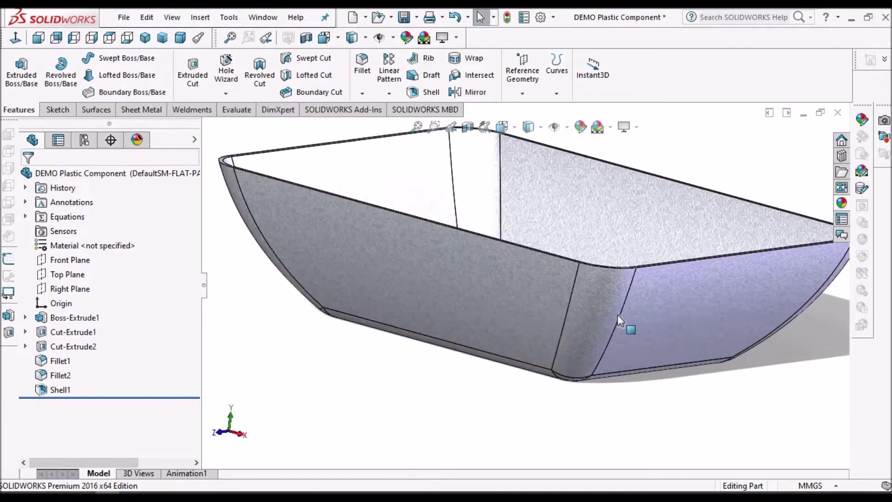
pyautogui.scroll(2, 628, 325)
pyautogui.moveTo(575, 309); pyautogui.dragTo(575, 361, button='middle')
pyautogui.scroll(4, 528, 311)
pyautogui.scroll(-2, 532, 268)
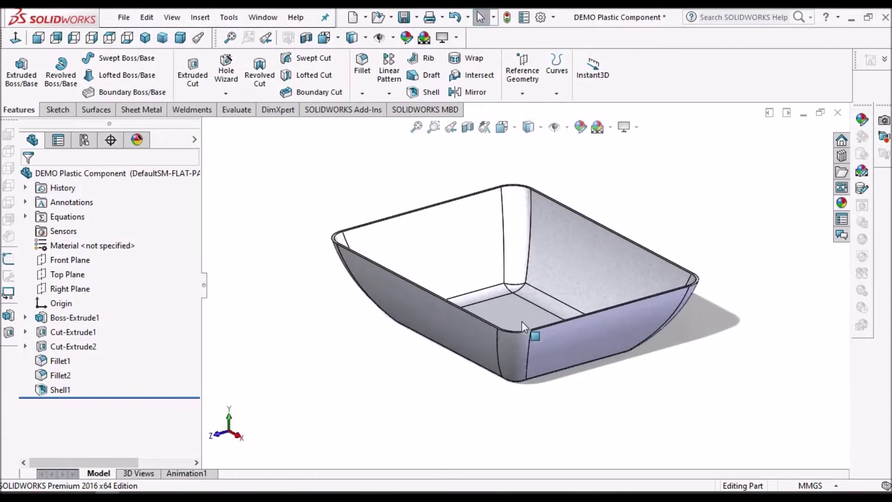
pyautogui.moveTo(511, 350); pyautogui.dragTo(528, 339, button='middle')
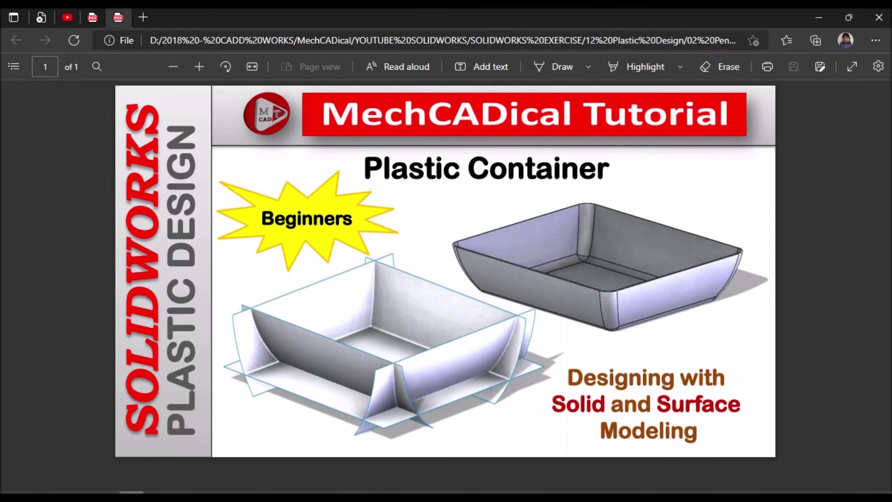
# Switch to the DEMO Plastic Component Surface part in SOLIDWORKS, open its square base sketch and create a planar surface from it
pyautogui.click(131, 493)
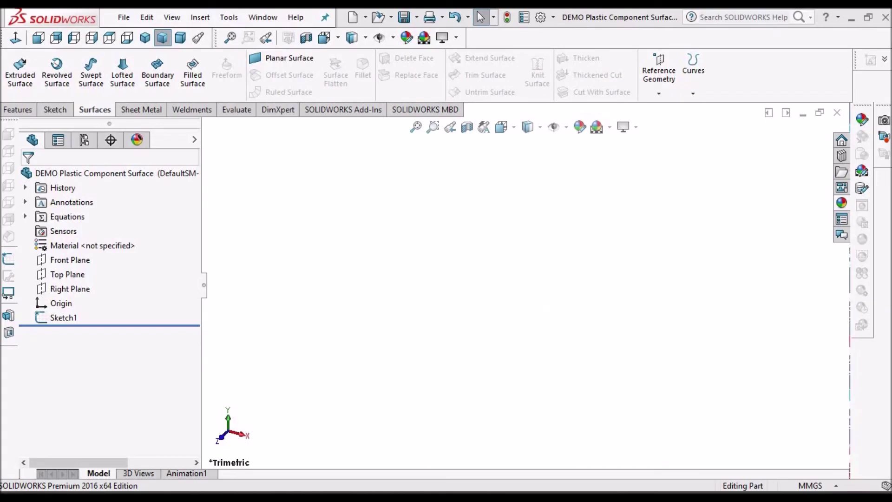
pyautogui.click(55, 317)
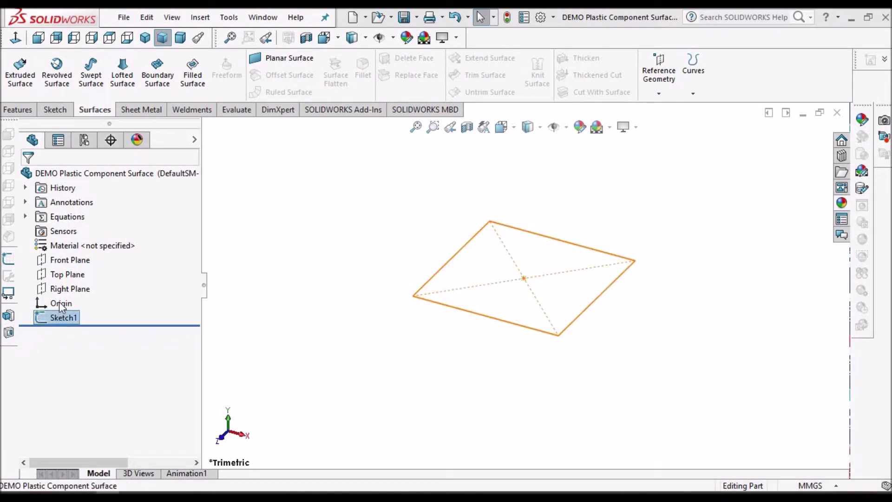
pyautogui.click(14, 37)
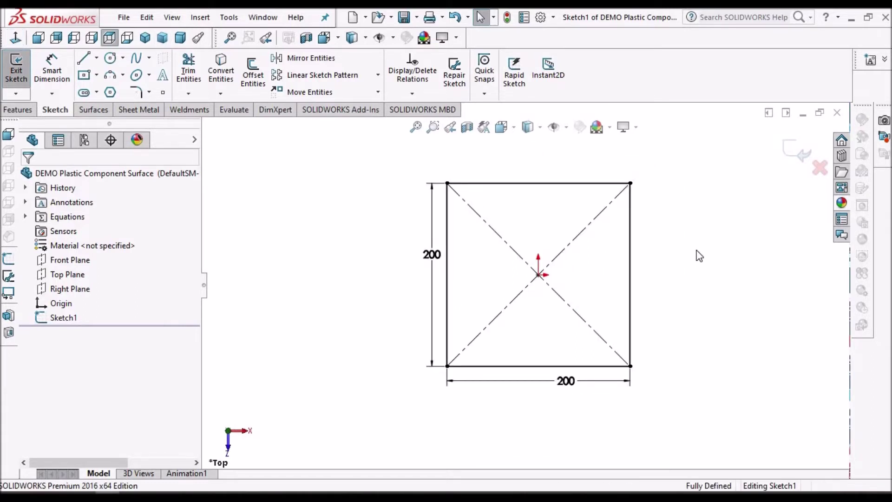
pyautogui.moveTo(426, 263); pyautogui.dragTo(406, 258)
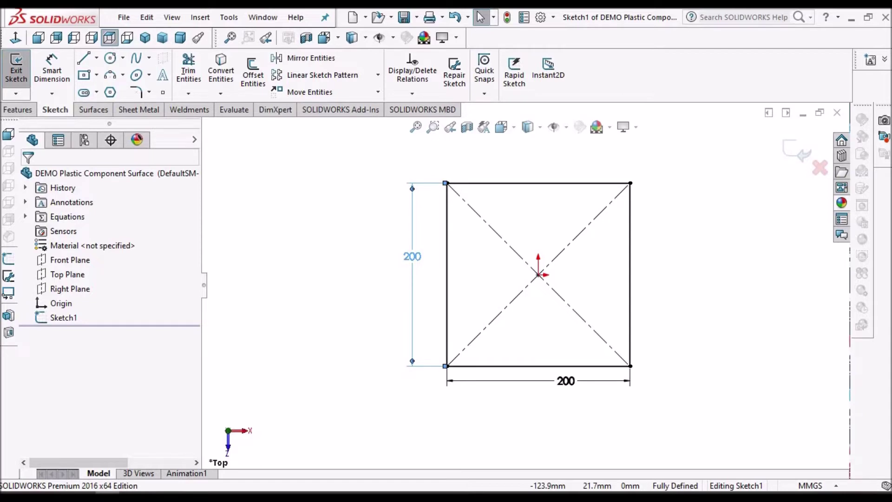
pyautogui.click(86, 111)
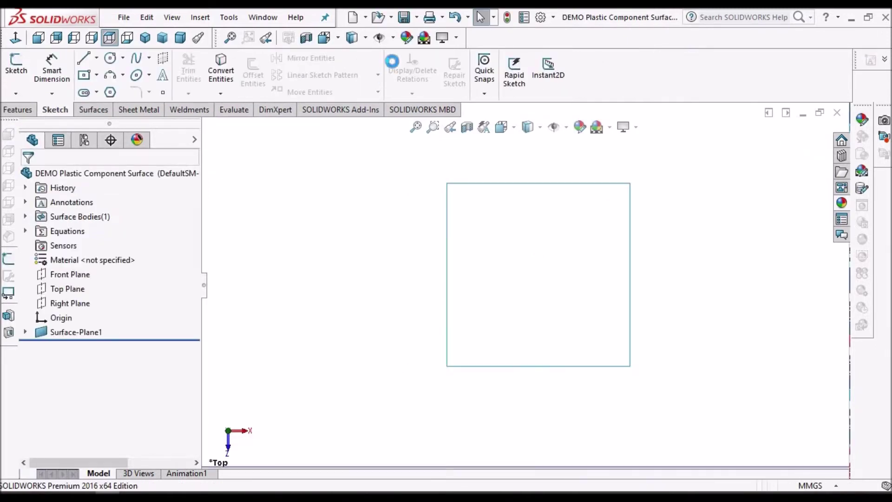
# Start a sketch on the Front Plane and draw a three-point arc, chord about 73 mm, crossing the base surface line near its +X end
pyautogui.click(67, 275)
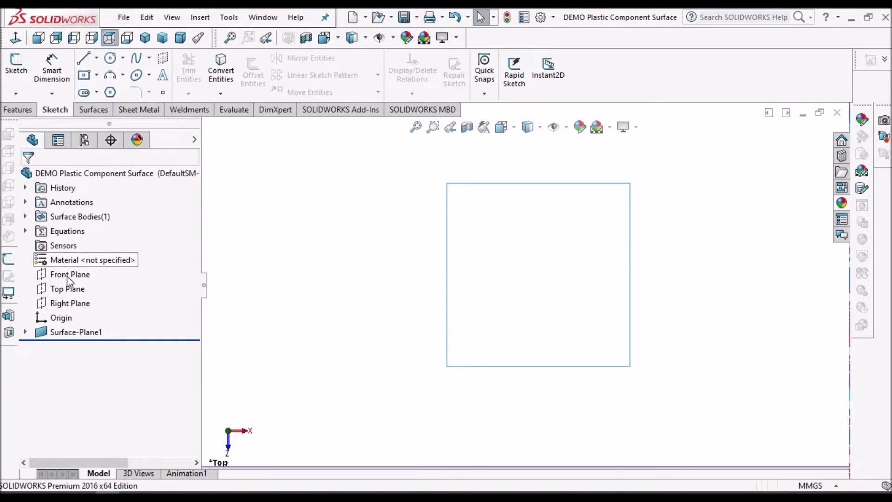
pyautogui.click(13, 71)
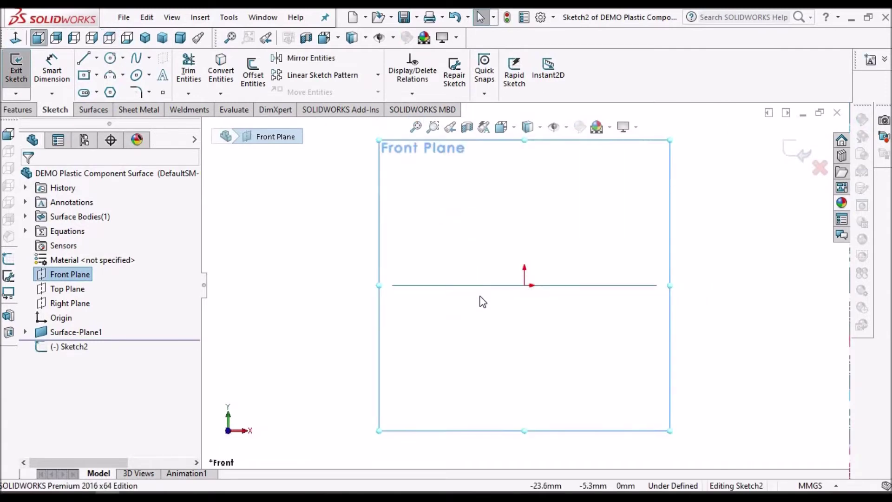
pyautogui.click(110, 74)
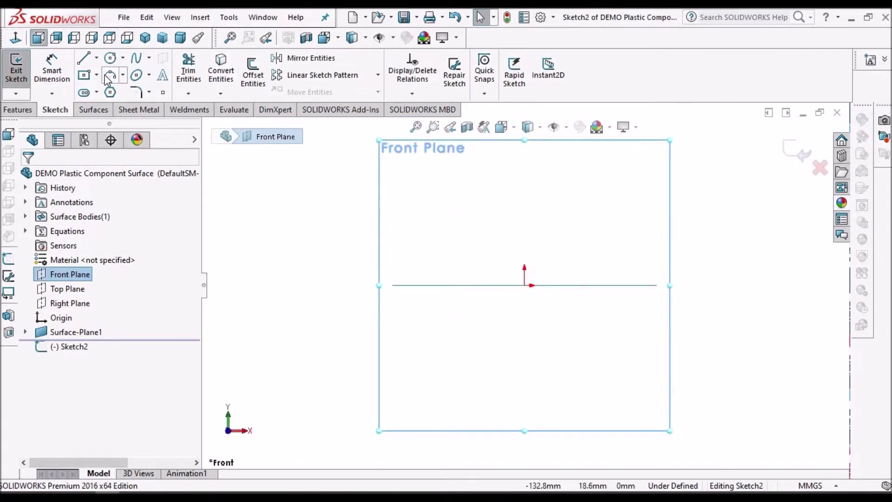
pyautogui.click(633, 217)
pyautogui.click(600, 310)
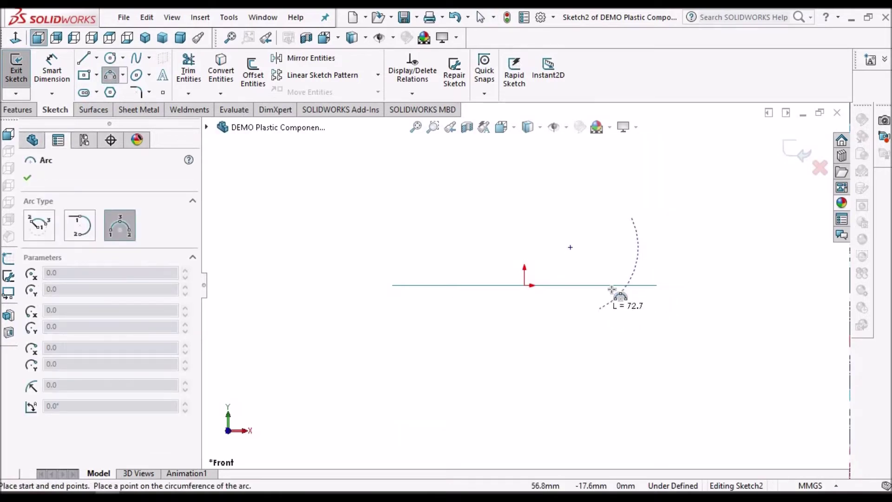
pyautogui.click(453, 217)
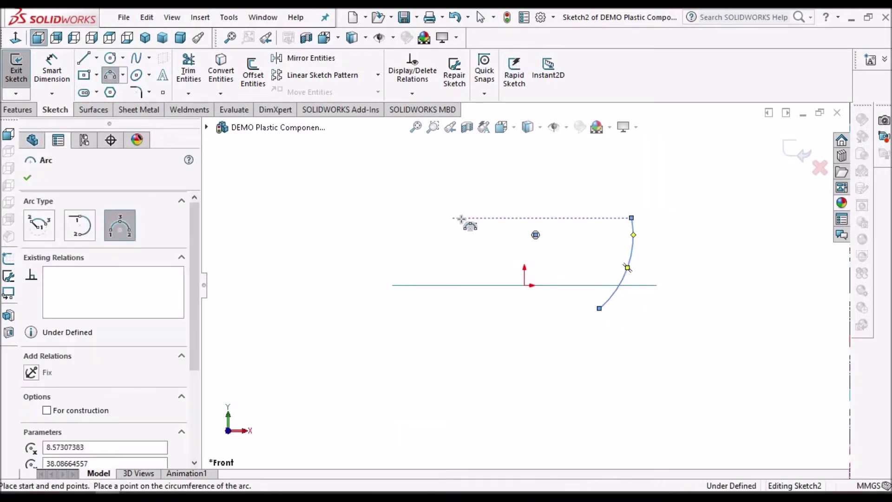
pyautogui.rightClick(454, 217)
pyautogui.click(483, 225)
# Dimension the horizontal distance between the origin and the arc's centre point as 10.2 mm
pyautogui.click(51, 70)
pyautogui.click(525, 285)
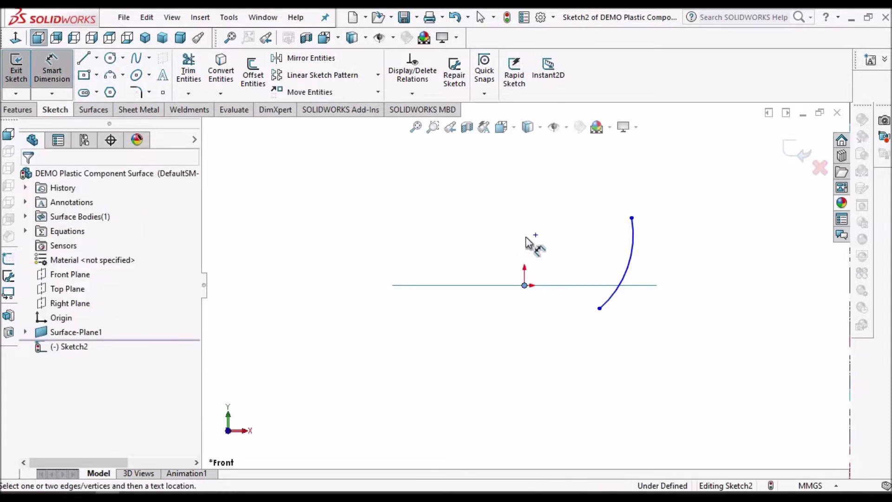
pyautogui.click(536, 235)
pyautogui.scroll(-5, 535, 293)
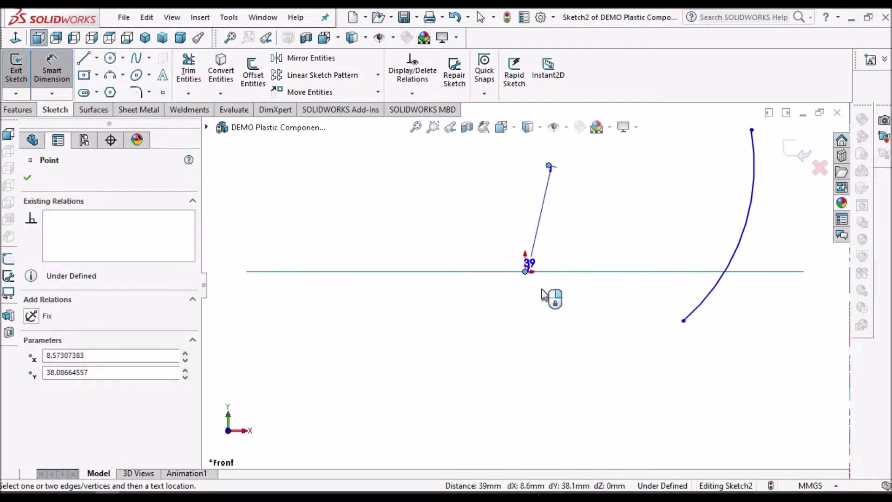
pyautogui.click(541, 289)
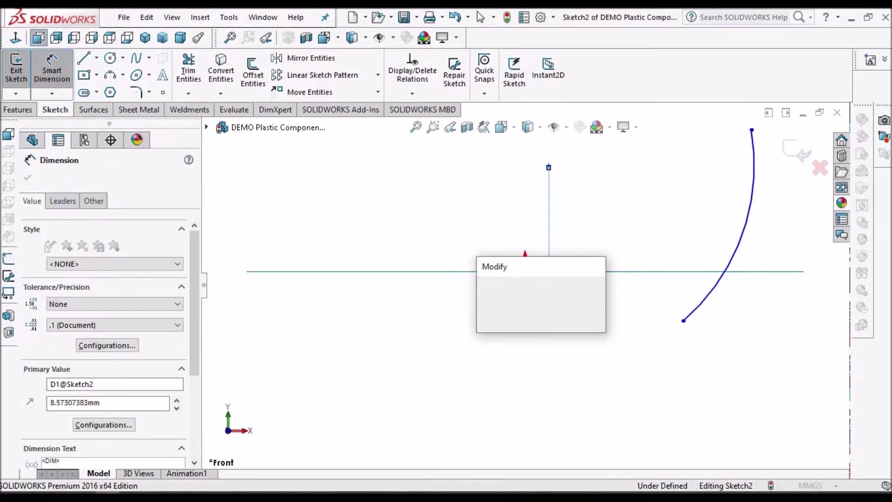
pyautogui.write('10.2')
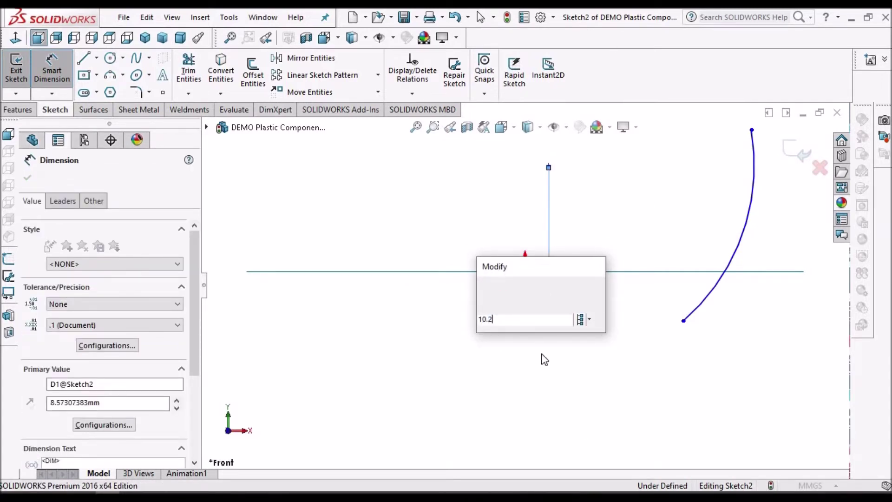
pyautogui.press('Return')
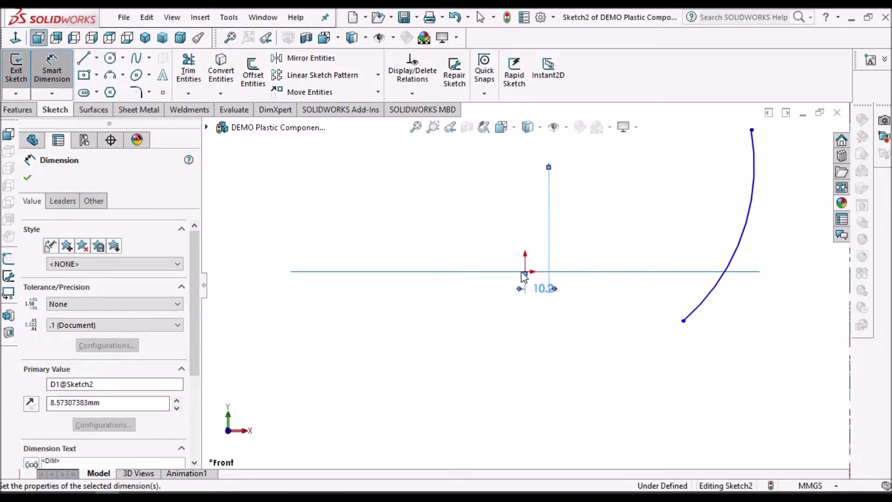
pyautogui.press('Escape')
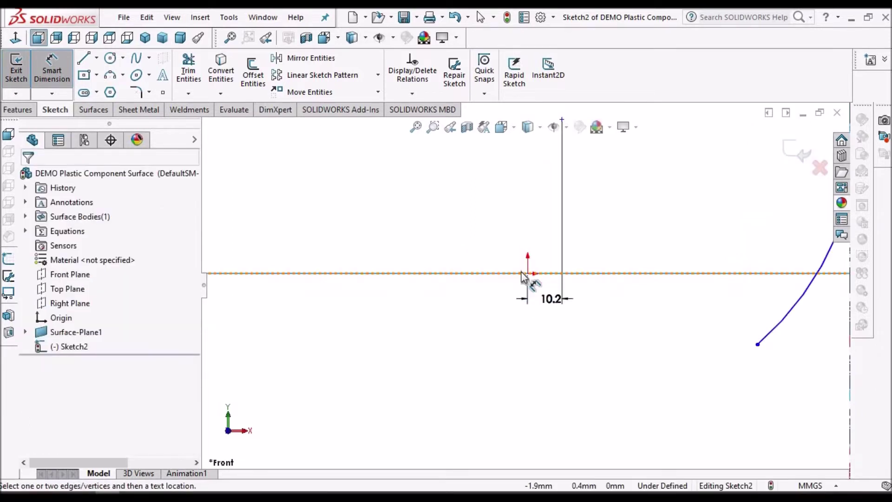
# Dimension the vertical distance between the origin and the arc's centre point as 62.3 mm
pyautogui.click(522, 274)
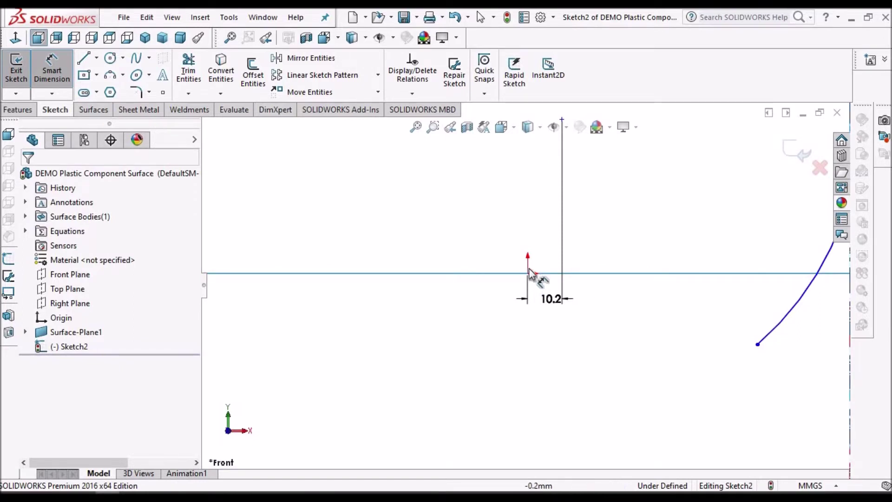
pyautogui.scroll(6, 583, 218)
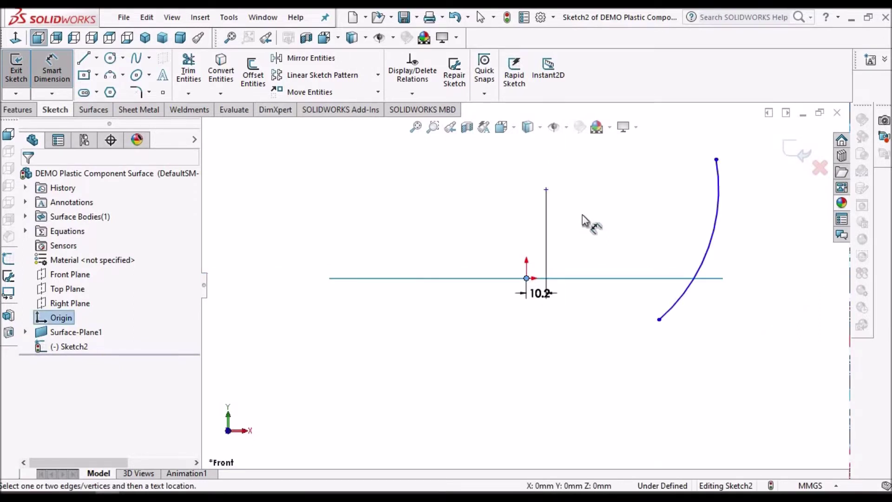
pyautogui.scroll(-4, 548, 235)
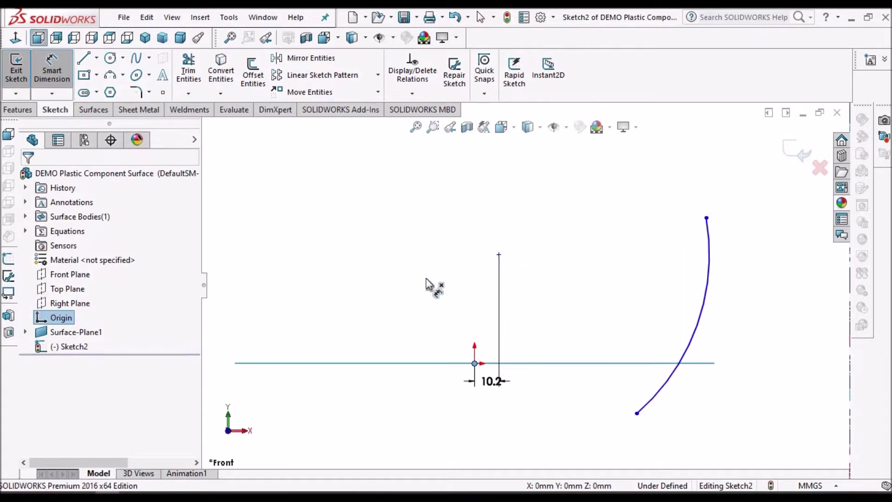
pyautogui.click(426, 278)
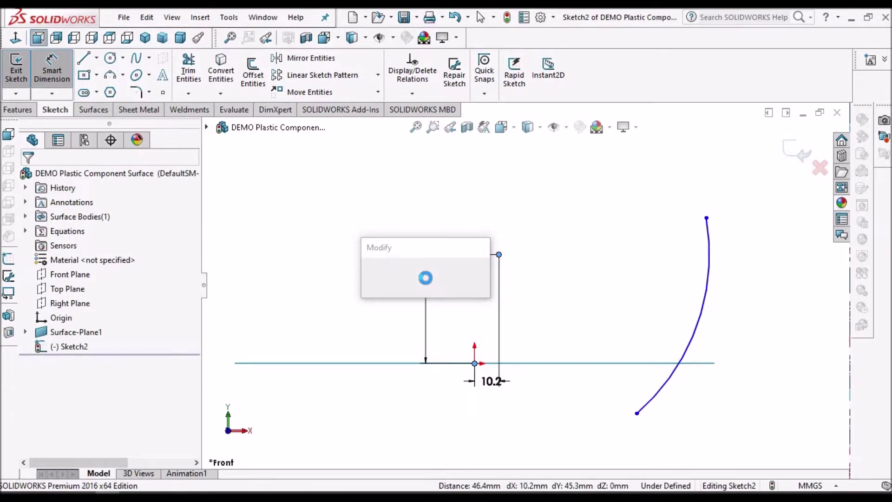
pyautogui.write('45.3')
pyautogui.press('Return')
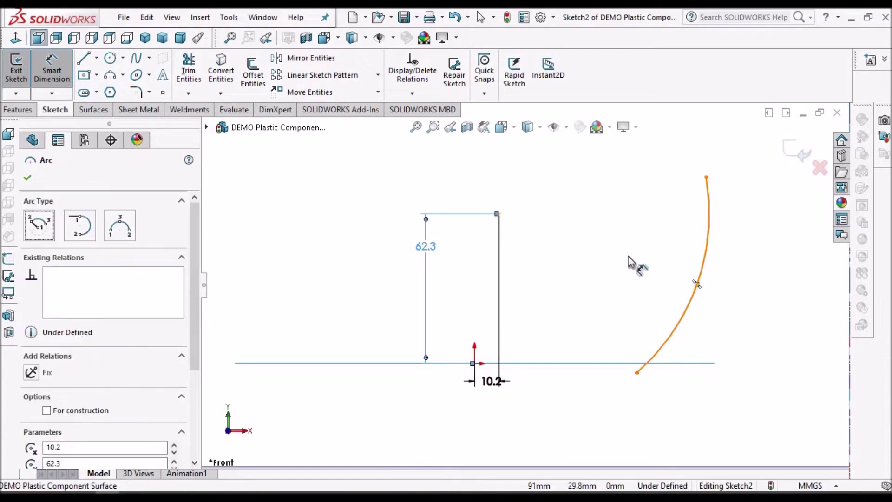
# Dimension the arc's radius as 80 mm
pyautogui.click(628, 257)
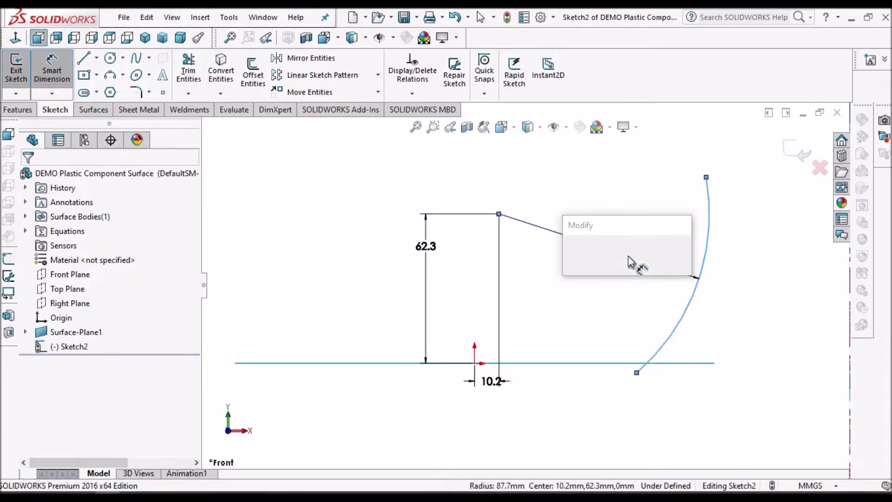
pyautogui.write('80')
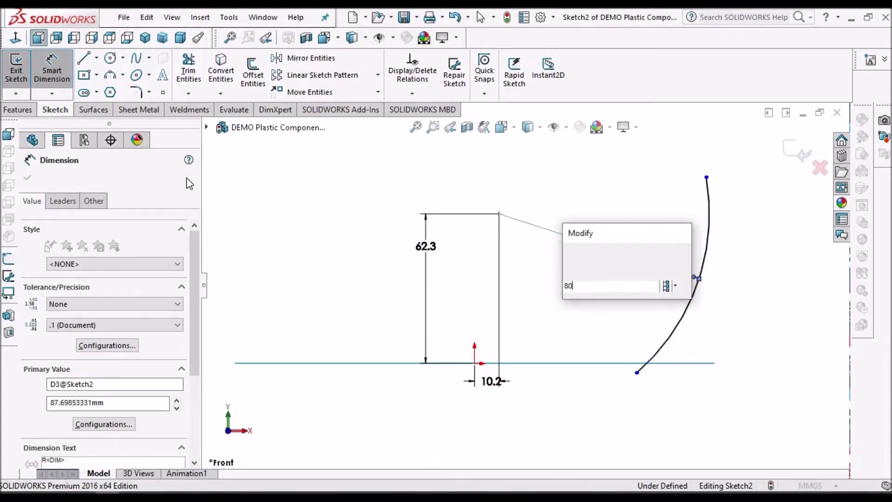
pyautogui.press('Escape')
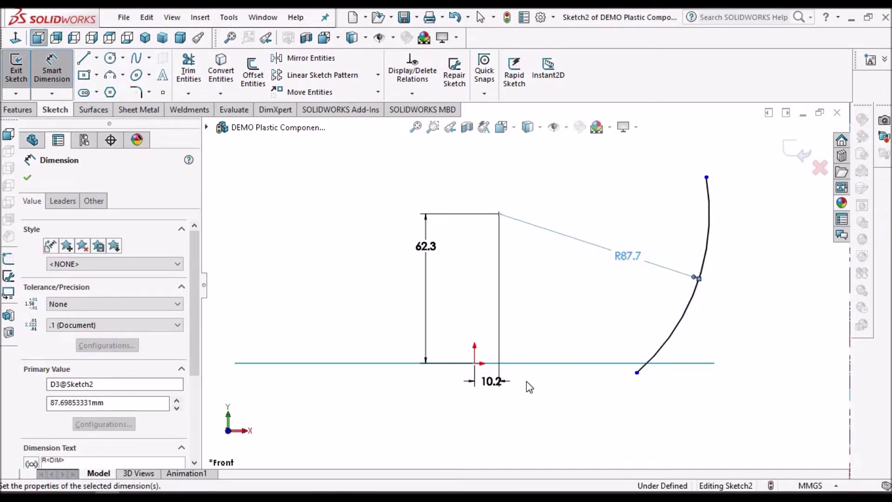
pyautogui.press('Escape')
pyautogui.scroll(2, 527, 386)
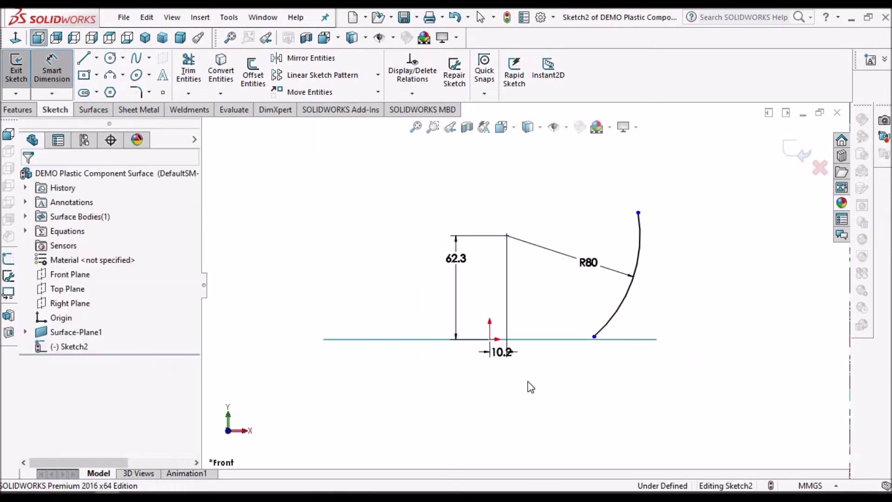
# Dimension the height of the arc's upper endpoint above the origin as 35 mm
pyautogui.click(52, 69)
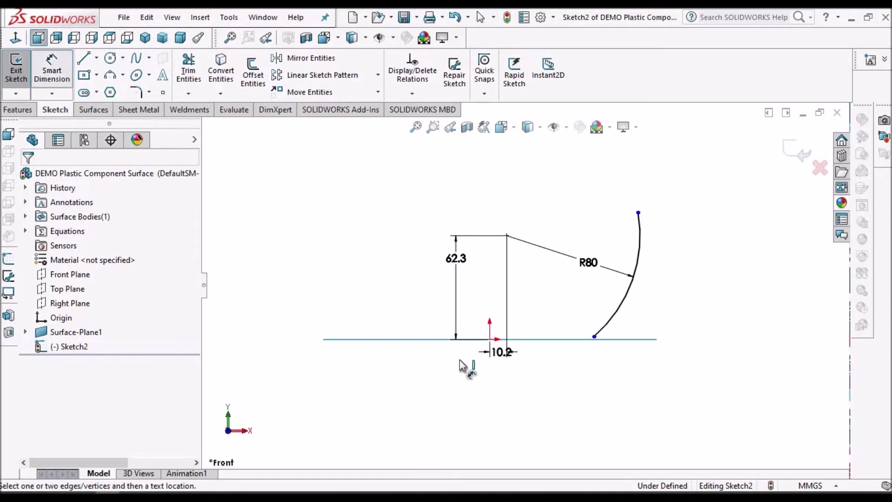
pyautogui.press('d')
pyautogui.click(490, 339)
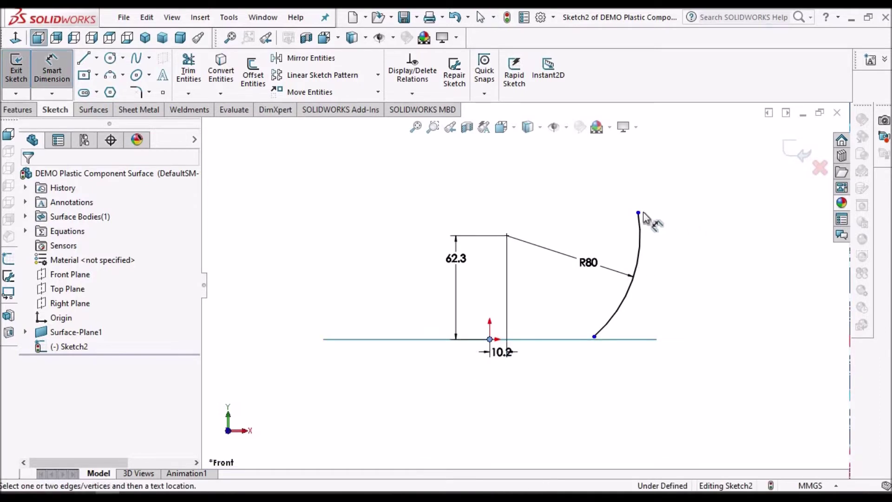
pyautogui.click(716, 266)
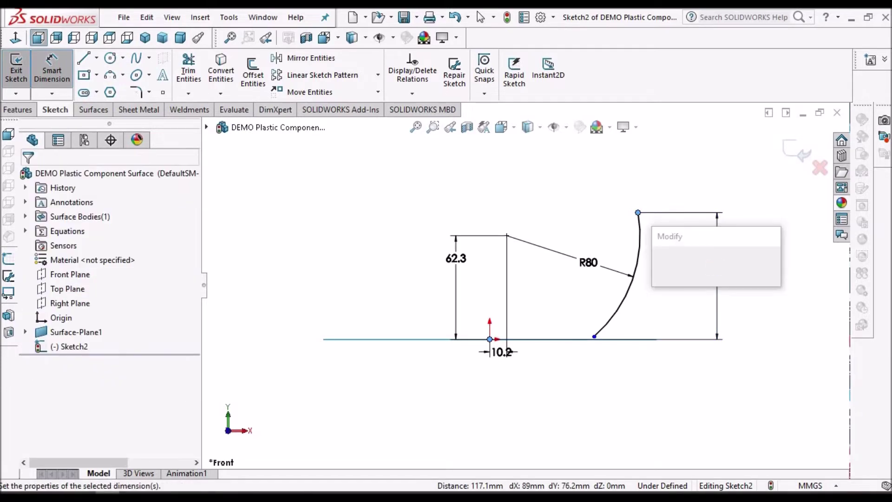
pyautogui.write('35')
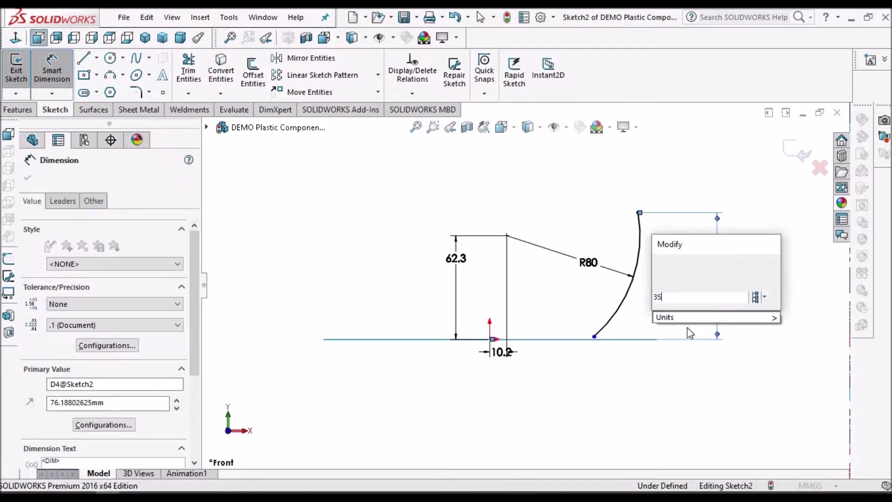
pyautogui.press('Return')
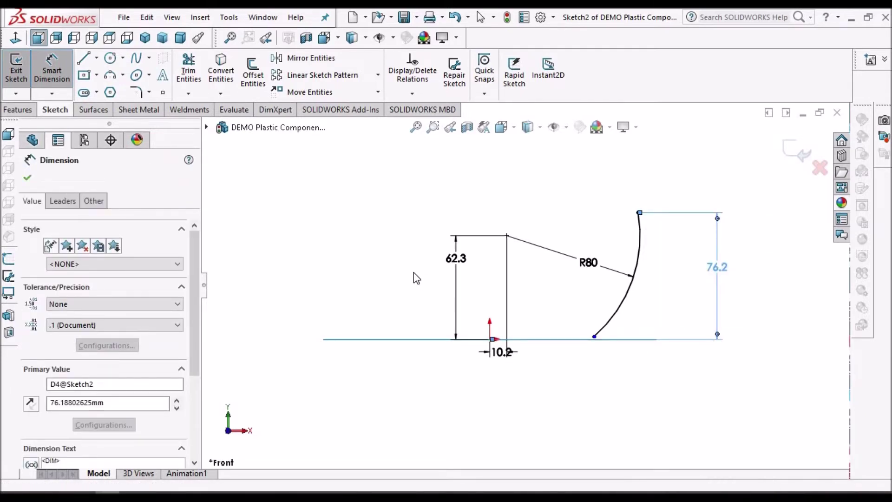
pyautogui.click(25, 180)
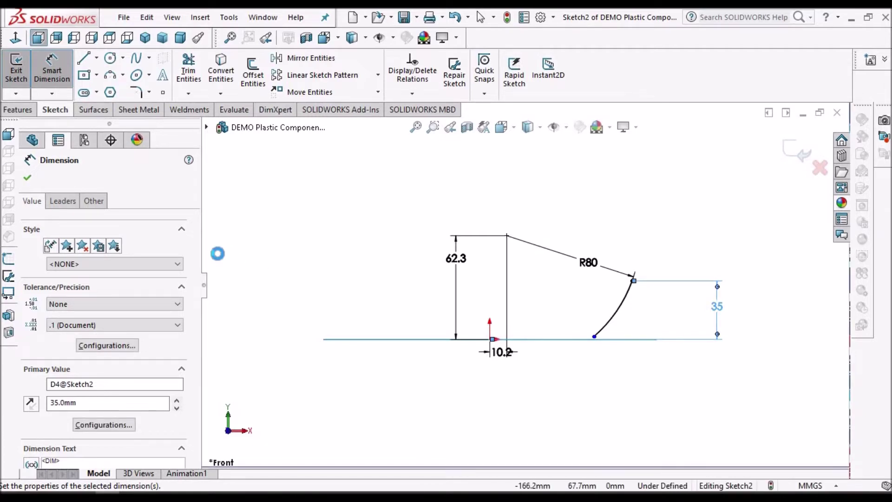
pyautogui.scroll(-3, 585, 348)
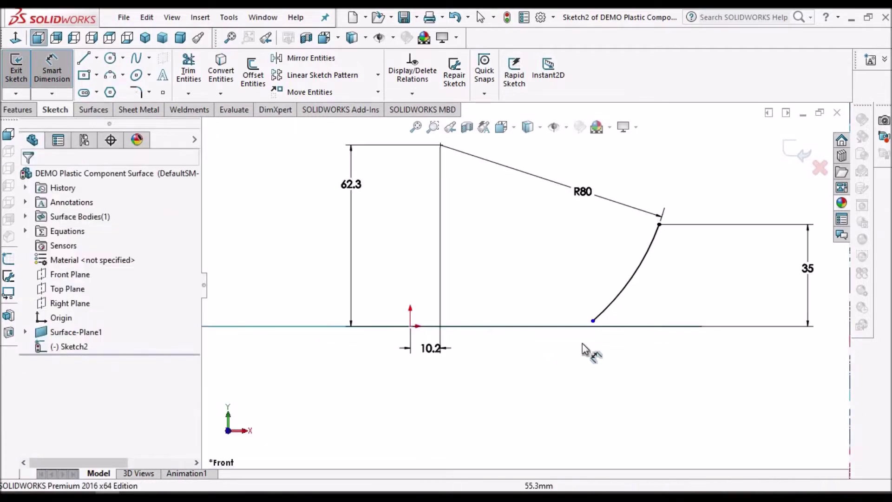
# Extend the arc's free lower endpoint along its curve to below the base surface line
pyautogui.press('Escape')
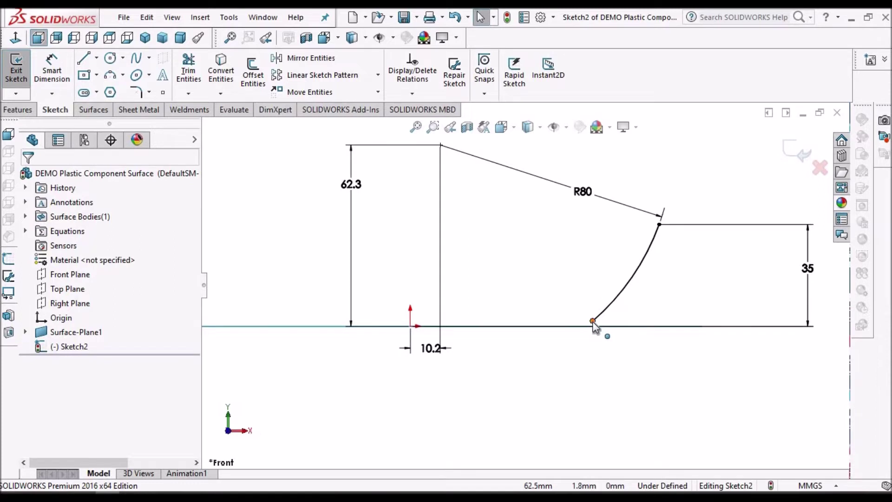
pyautogui.moveTo(558, 348)
pyautogui.mouseDown()
pyautogui.moveTo(550, 356)
pyautogui.moveTo(564, 356)
pyautogui.mouseUp()
pyautogui.click(563, 374)
pyautogui.press('z')
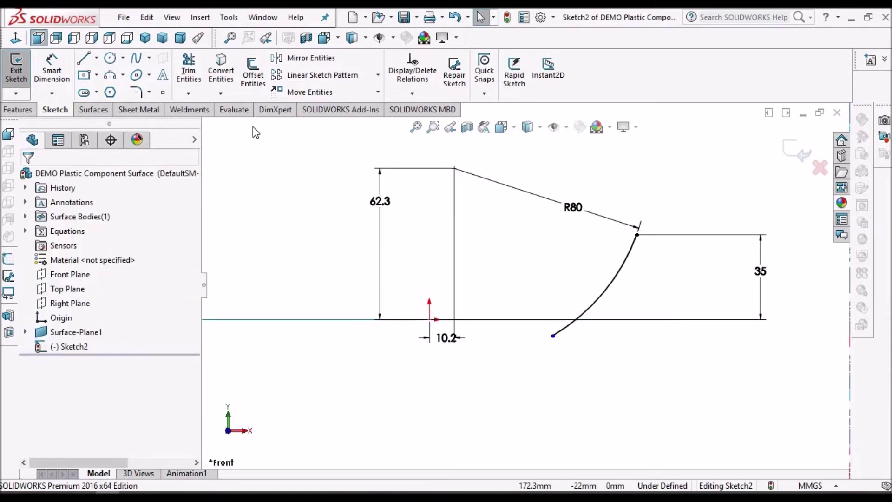
# Draw a vertical centerline about 73 mm long upward from the origin
pyautogui.click(96, 57)
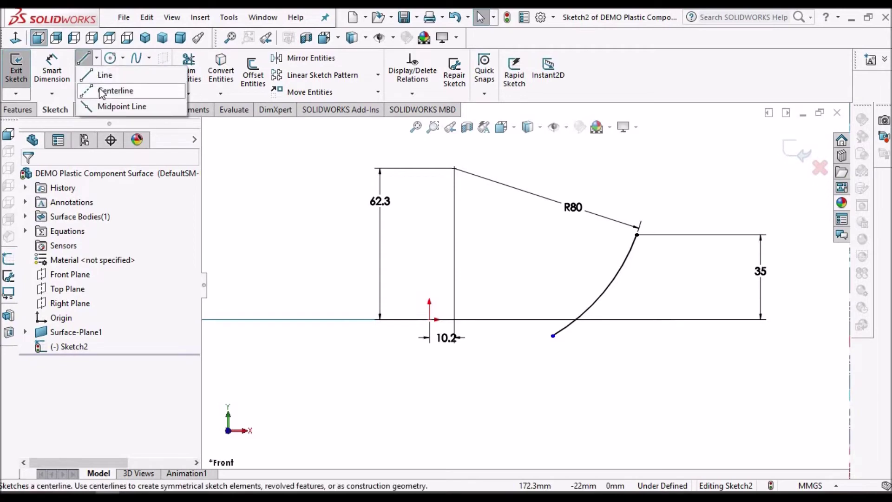
pyautogui.click(113, 91)
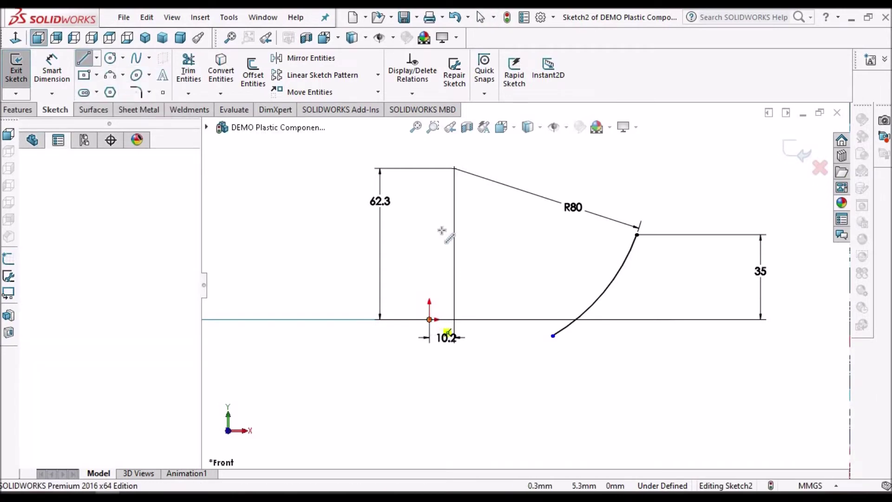
pyautogui.press('z')
pyautogui.click(445, 166)
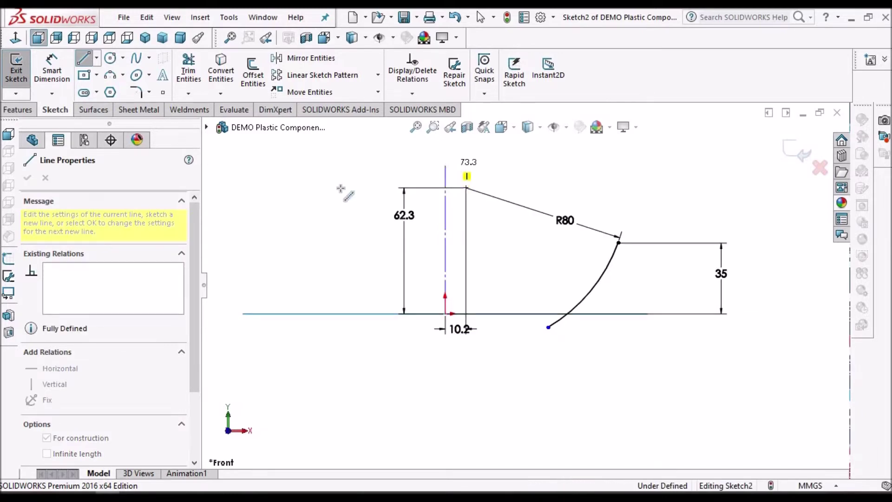
pyautogui.rightClick(342, 188)
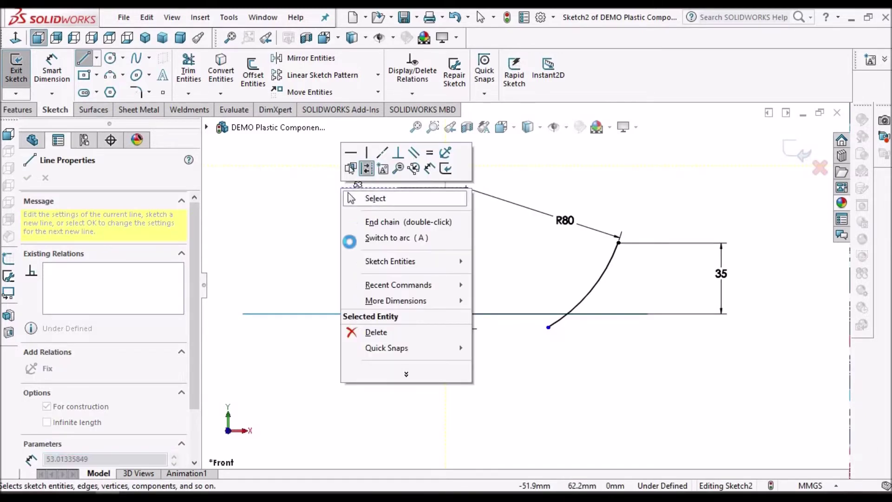
pyautogui.press('Escape')
pyautogui.press('Escape')
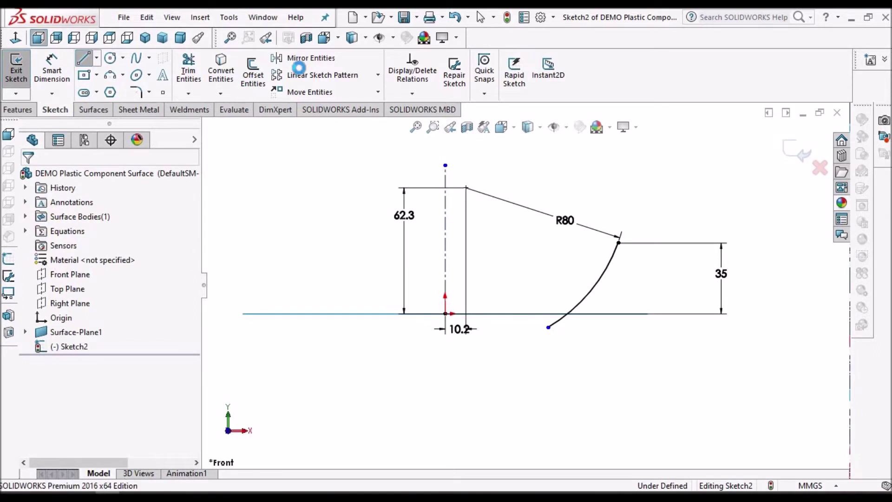
# Mirror the 80 mm radius arc about the vertical centerline, keeping the original
pyautogui.click(307, 58)
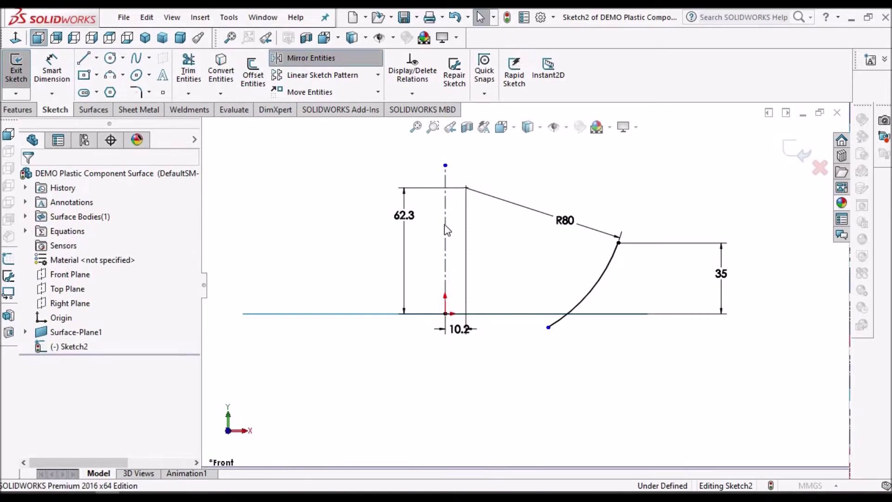
pyautogui.click(604, 275)
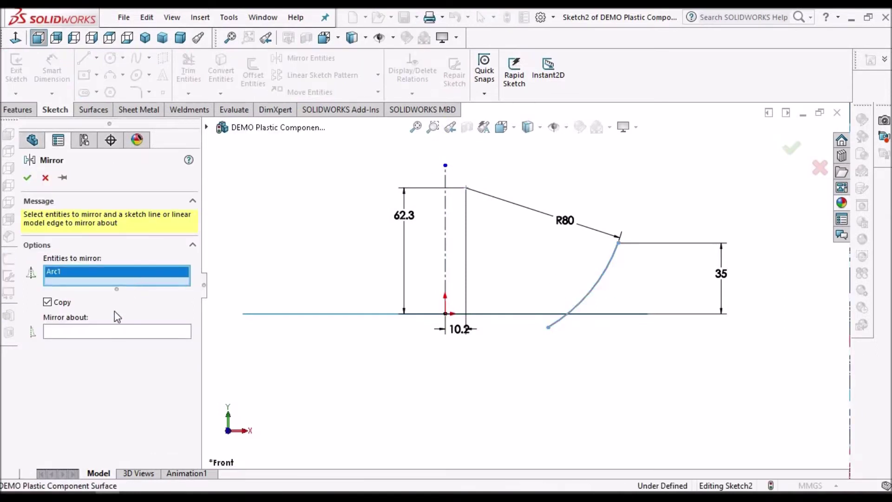
pyautogui.click(93, 333)
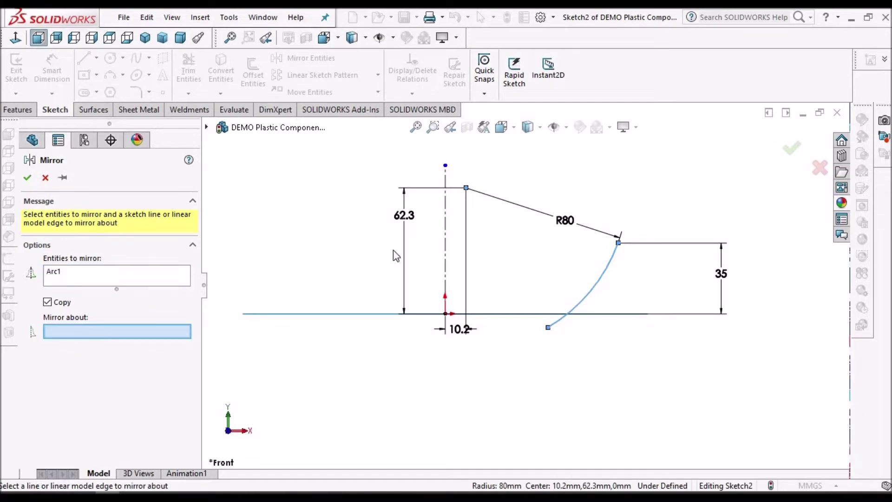
pyautogui.click(446, 213)
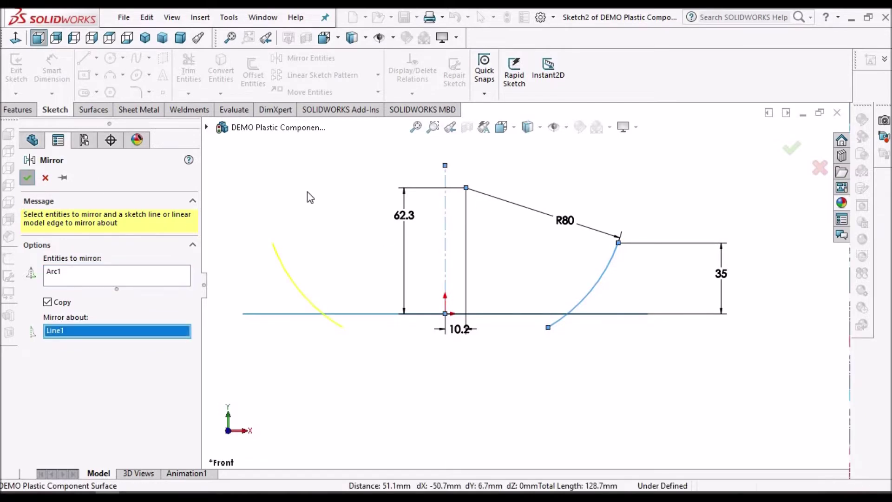
pyautogui.click(27, 178)
# Extrude both arcs as surfaces 200 mm deep using the Mid Plane end condition
pyautogui.click(90, 112)
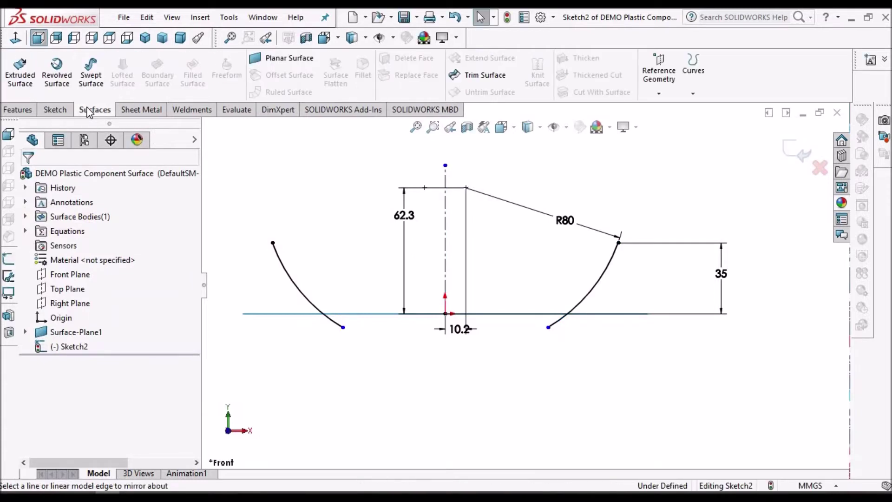
pyautogui.click(15, 72)
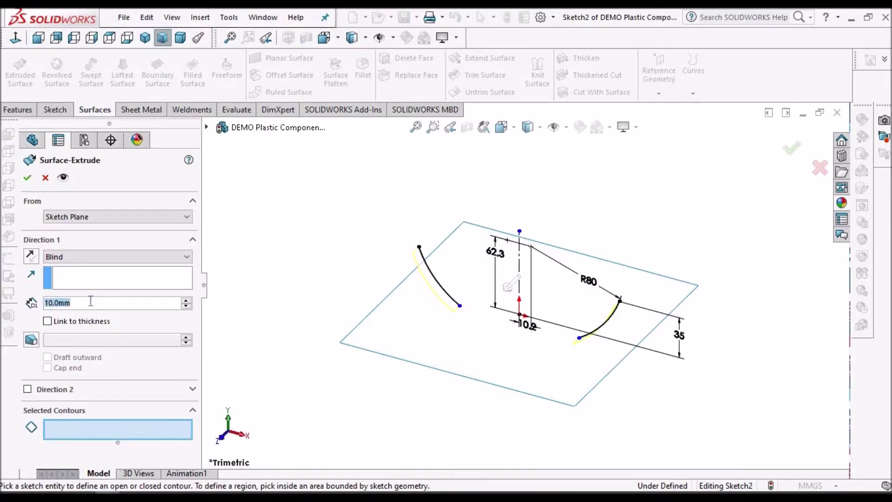
pyautogui.write('200')
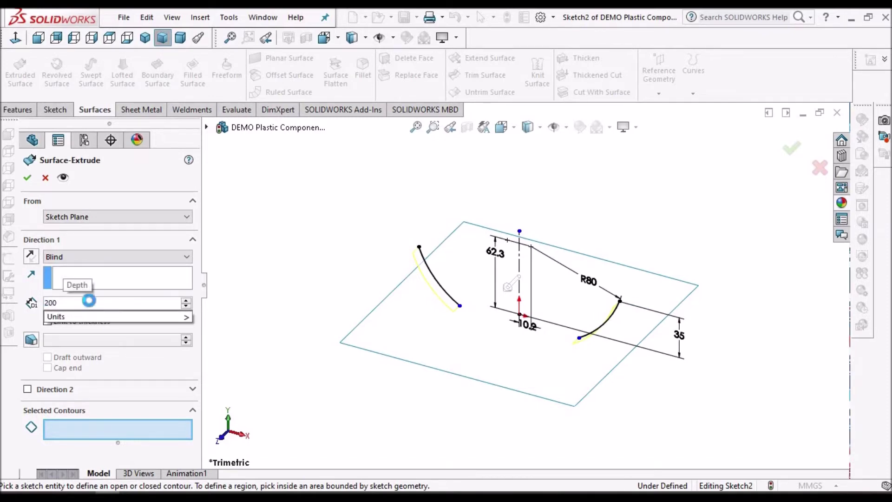
pyautogui.press('Return')
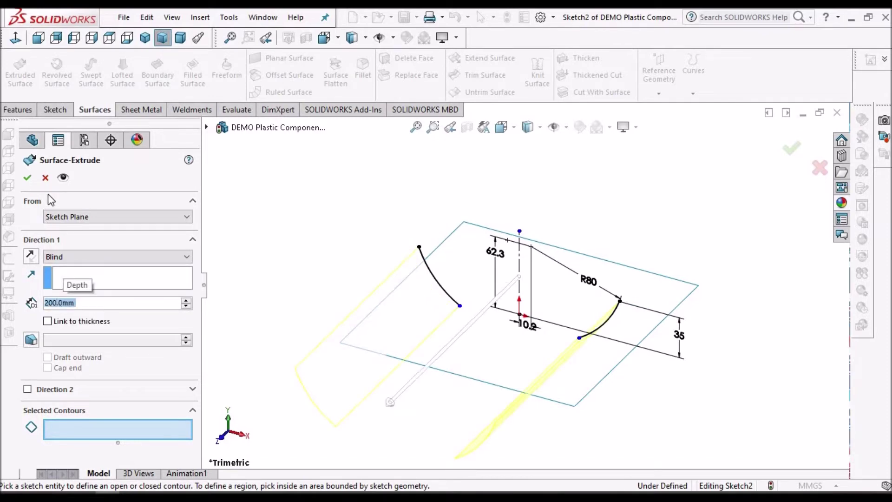
pyautogui.click(184, 258)
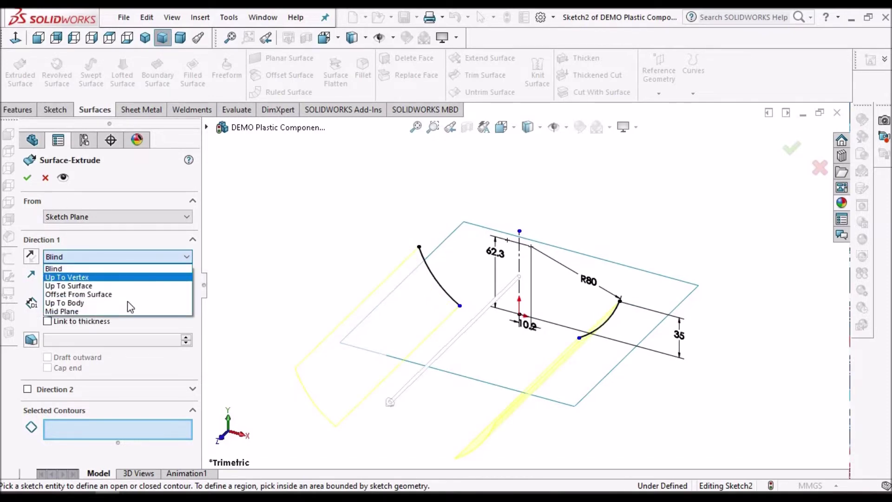
pyautogui.click(126, 311)
pyautogui.click(27, 177)
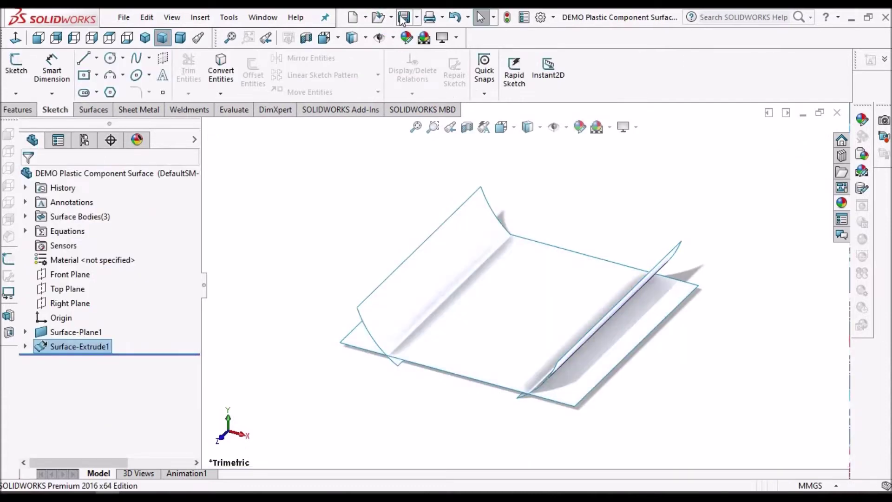
# Sketch a three-point arc of about 104 mm radius on the Right Plane and shift its center to the +X side of the origin
pyautogui.click(70, 303)
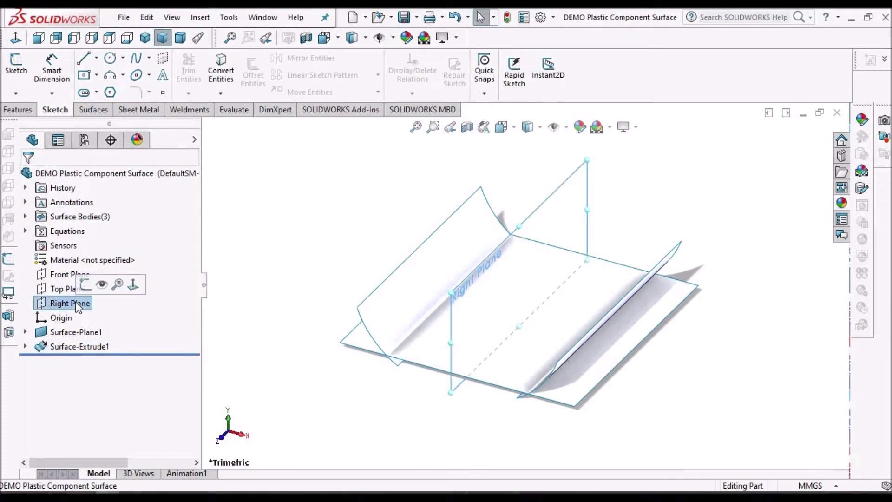
pyautogui.click(18, 70)
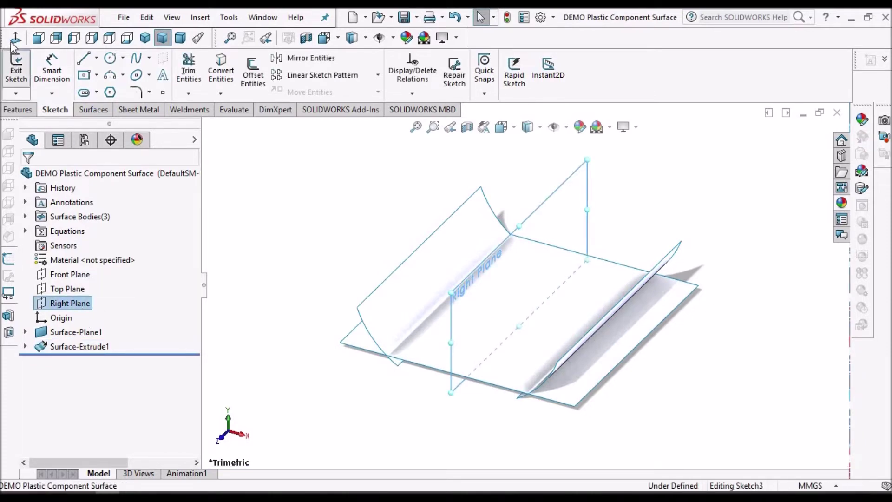
pyautogui.click(15, 40)
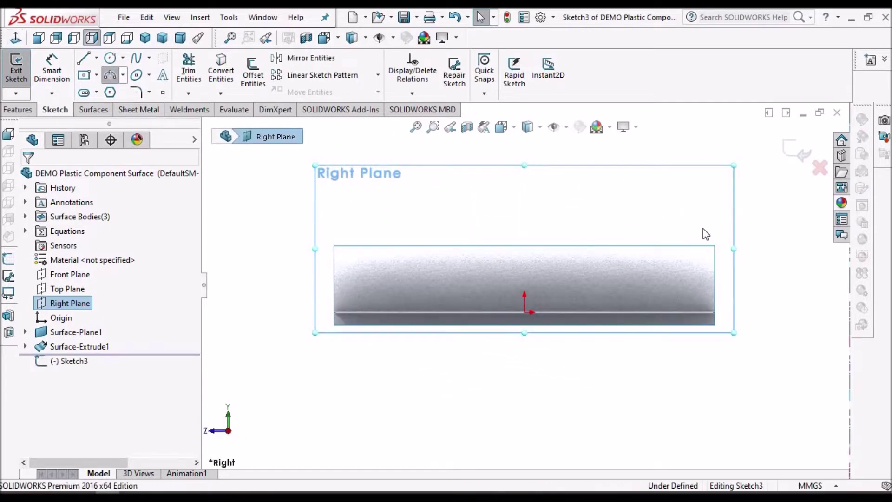
pyautogui.click(680, 219)
pyautogui.click(649, 357)
pyautogui.click(564, 213)
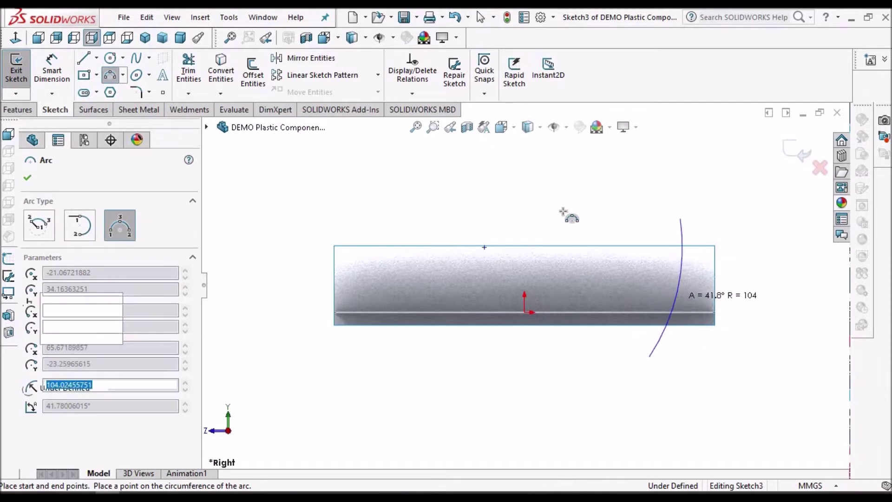
pyautogui.rightClick(552, 223)
pyautogui.click(570, 221)
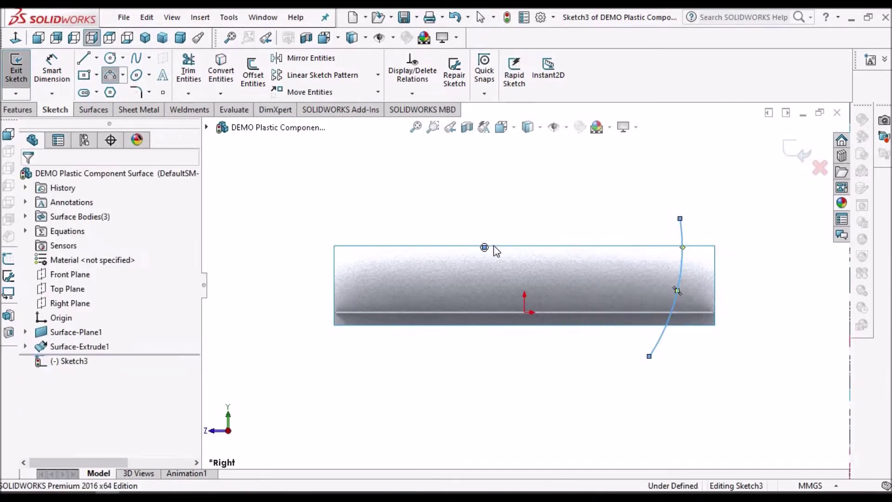
pyautogui.press('Escape')
pyautogui.moveTo(553, 240); pyautogui.dragTo(559, 239)
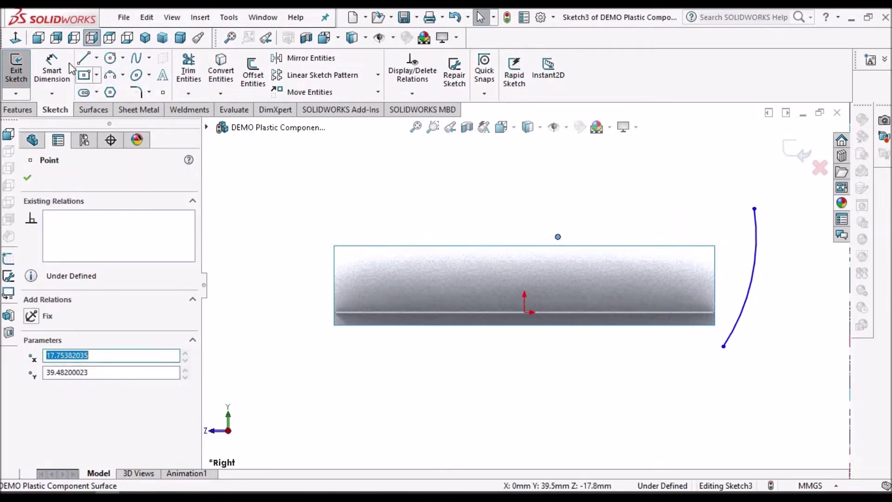
# Dimension the horizontal distance between the origin and the arc's center as 13.7 mm
pyautogui.click(52, 70)
pyautogui.press('Escape')
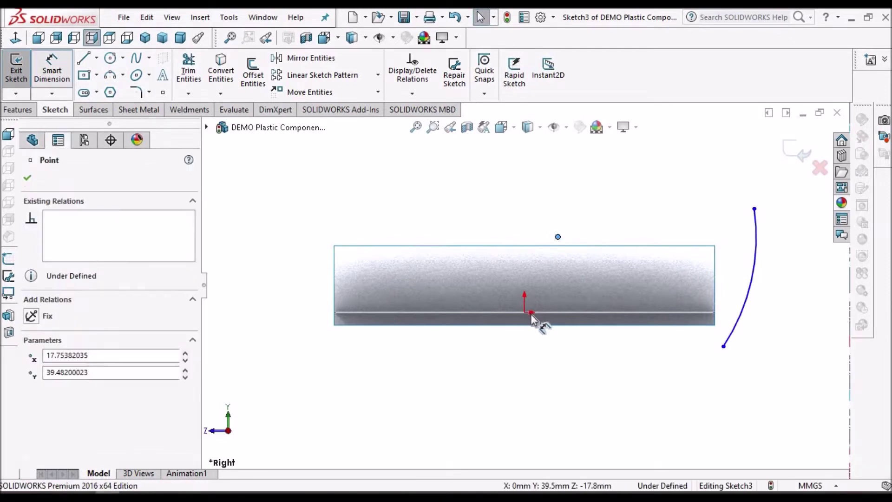
pyautogui.click(524, 312)
pyautogui.click(558, 237)
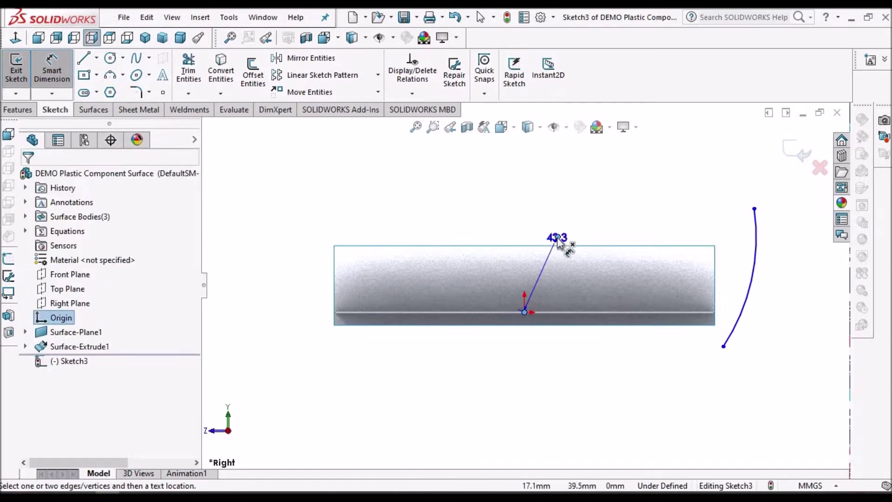
pyautogui.click(558, 237)
pyautogui.click(550, 364)
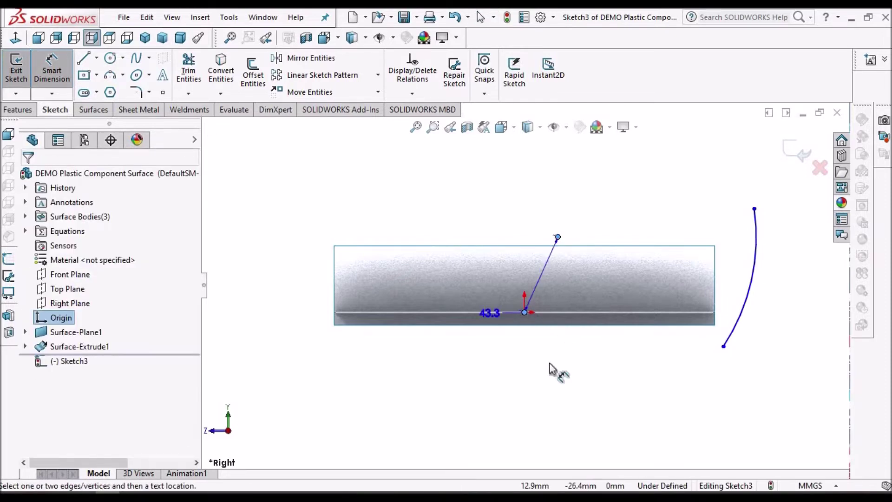
pyautogui.click(550, 363)
pyautogui.scroll(-3, 553, 302)
pyautogui.click(546, 375)
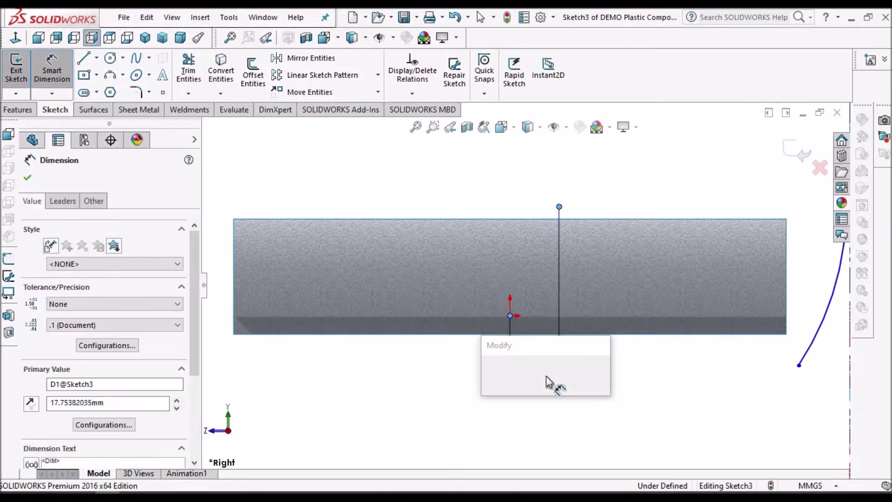
pyautogui.write('13.7')
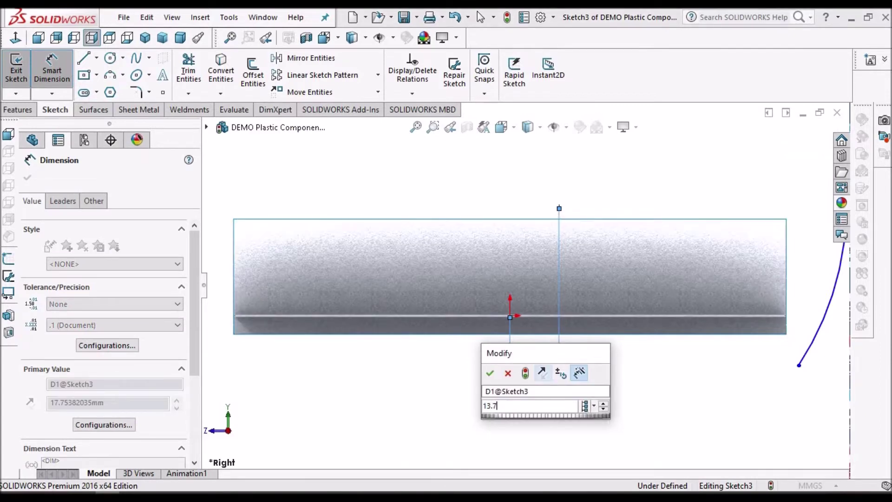
pyautogui.press('Return')
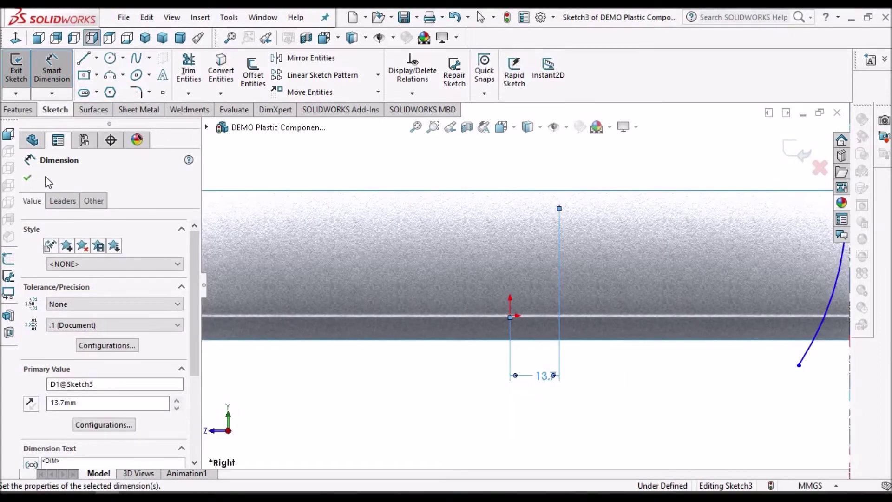
pyautogui.press('Escape')
pyautogui.press('f')
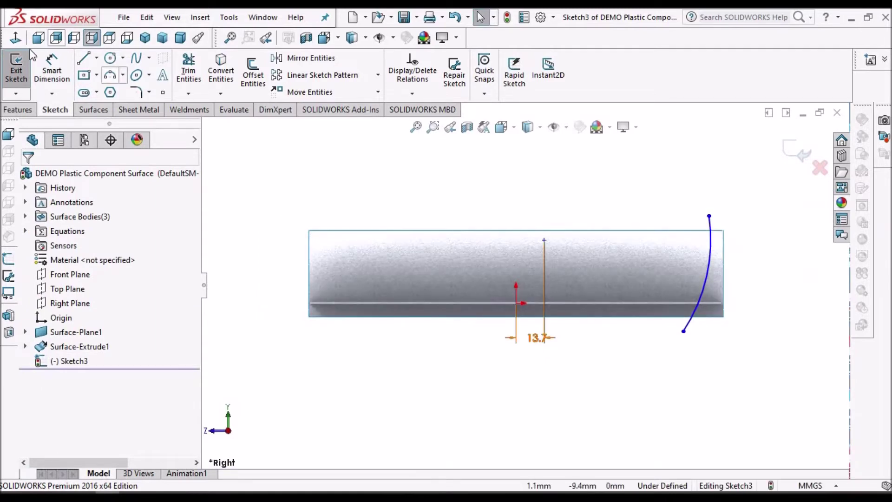
# Dimension the height of the arc's center above the origin as 48.2 mm
pyautogui.click(57, 70)
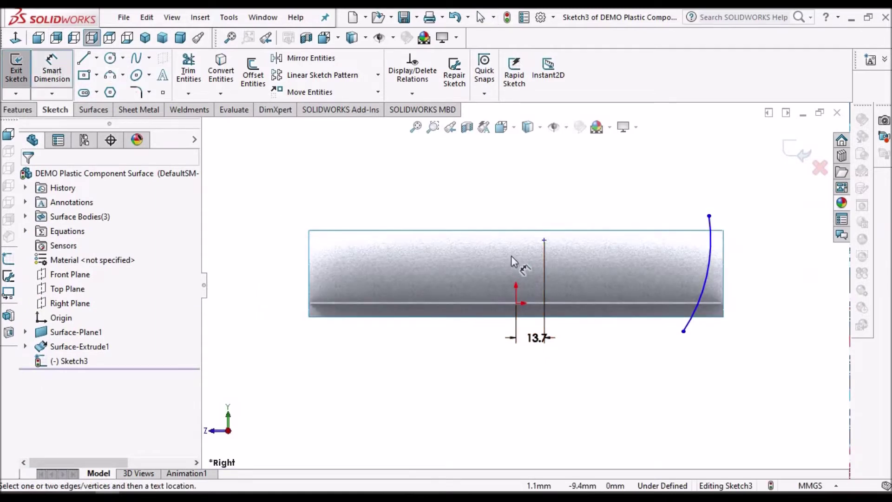
pyautogui.click(515, 303)
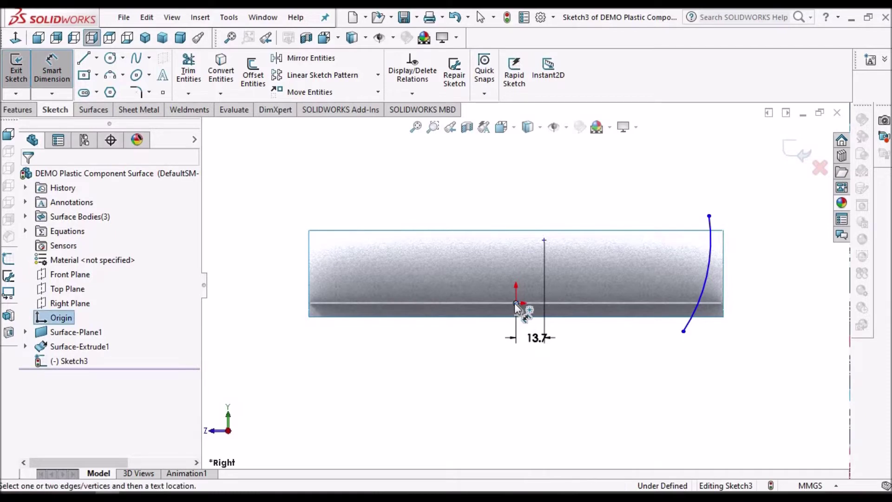
pyautogui.click(542, 242)
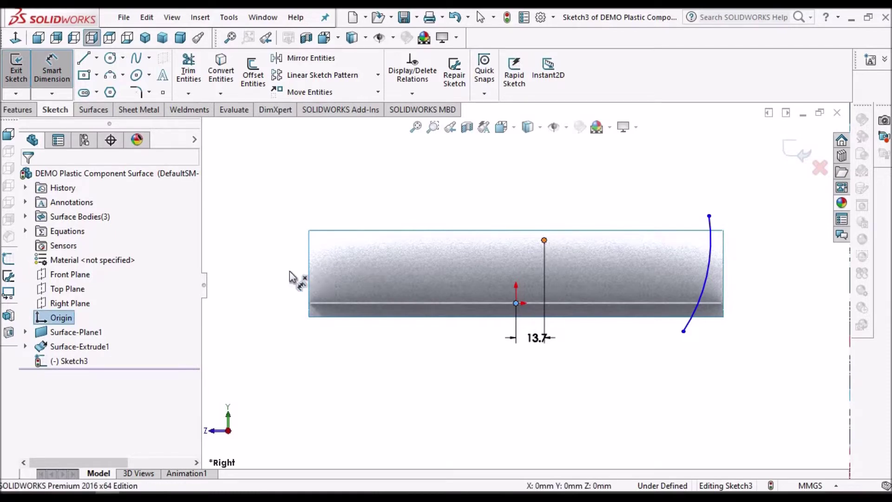
pyautogui.click(288, 269)
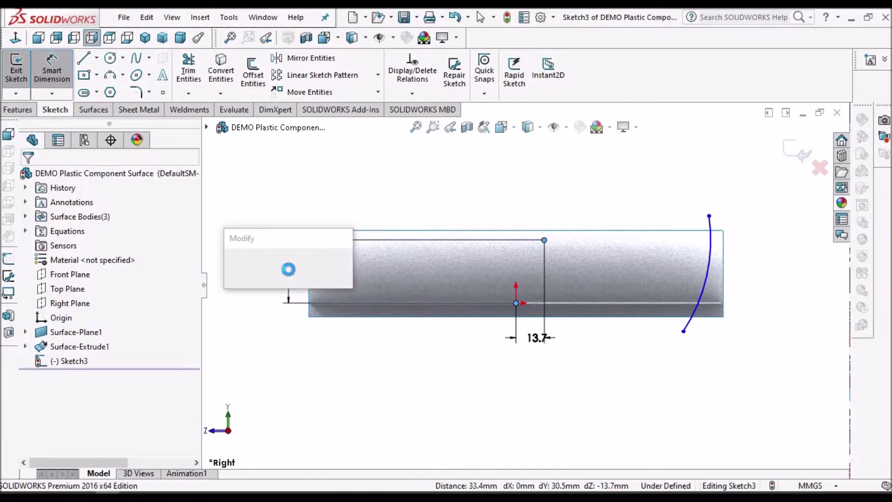
pyautogui.write('30.5')
pyautogui.press('Return')
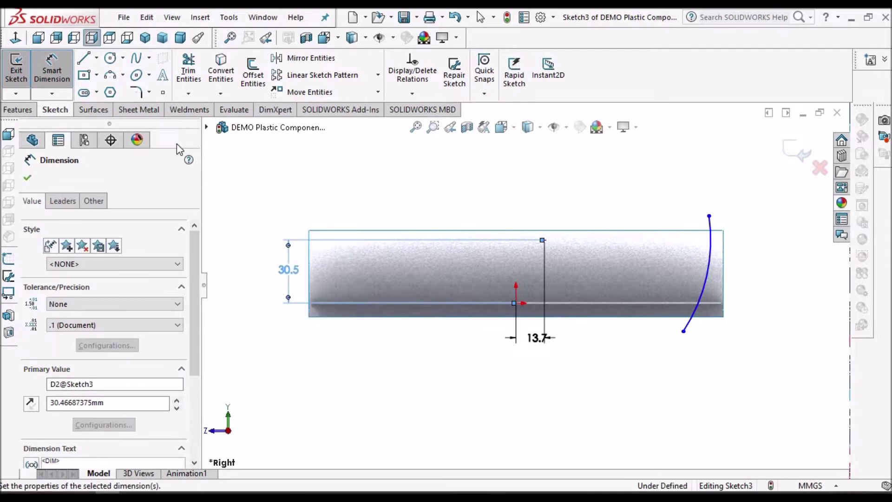
pyautogui.click(338, 180)
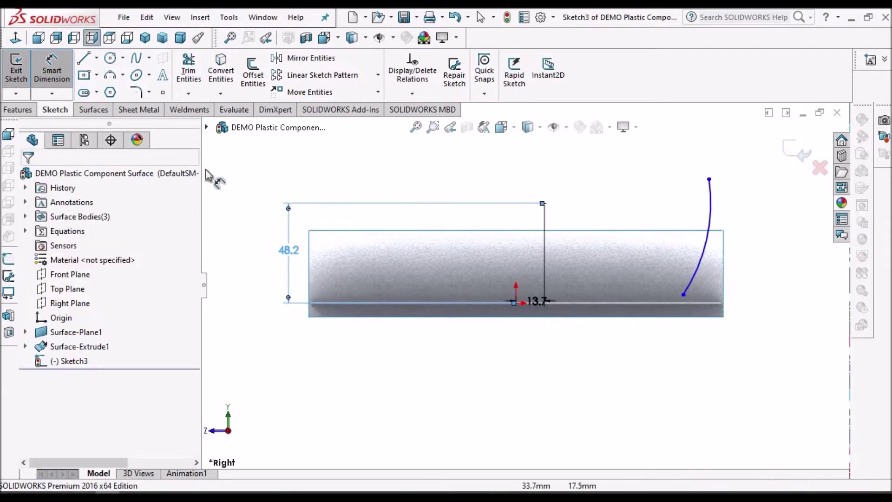
# Dimension the height of the end-wall arc's upper endpoint above the origin as 35 mm
pyautogui.click(54, 70)
pyautogui.click(54, 69)
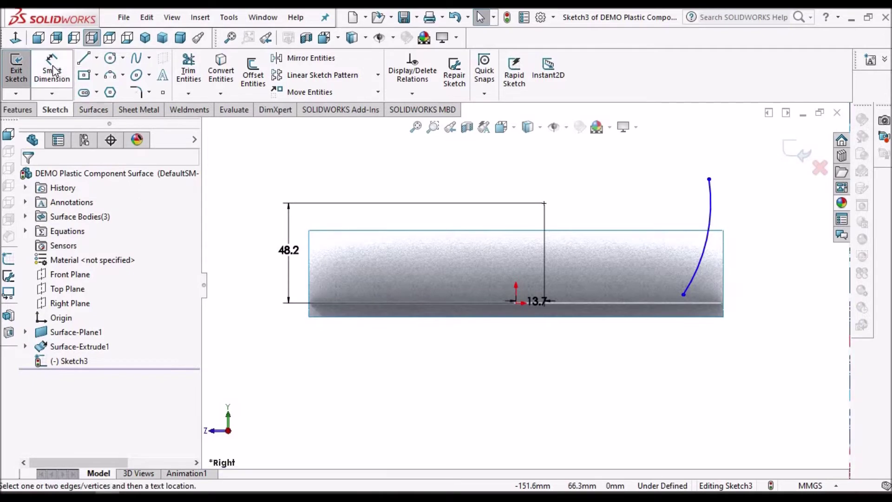
pyautogui.click(526, 306)
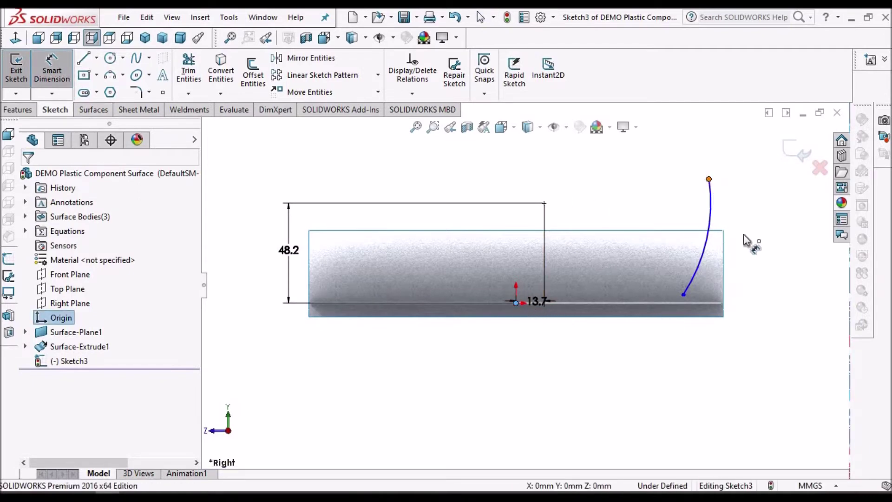
pyautogui.click(771, 249)
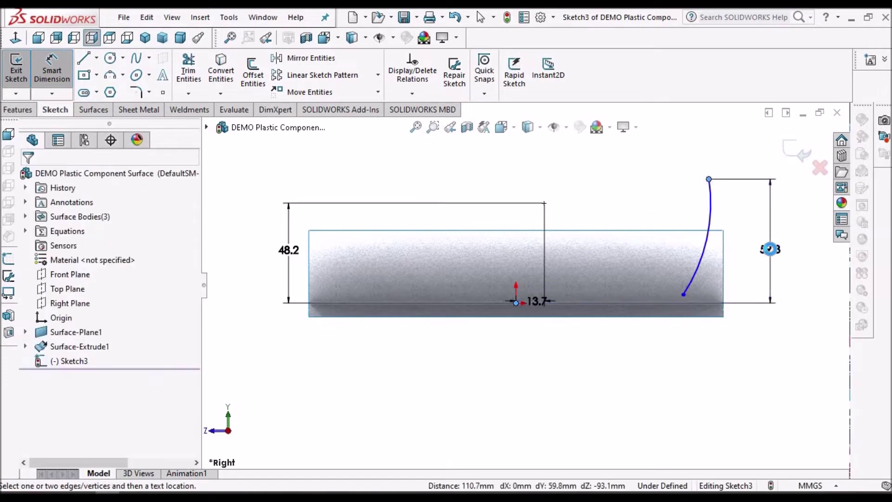
pyautogui.write('35')
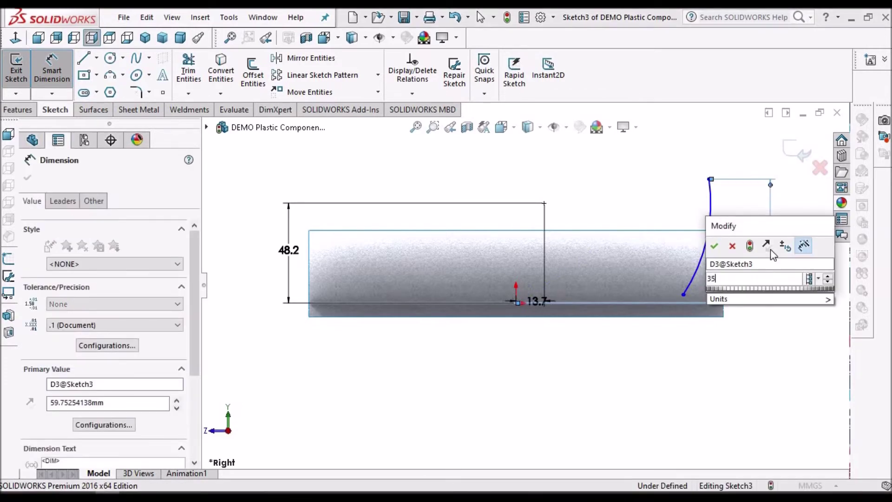
pyautogui.press('Return')
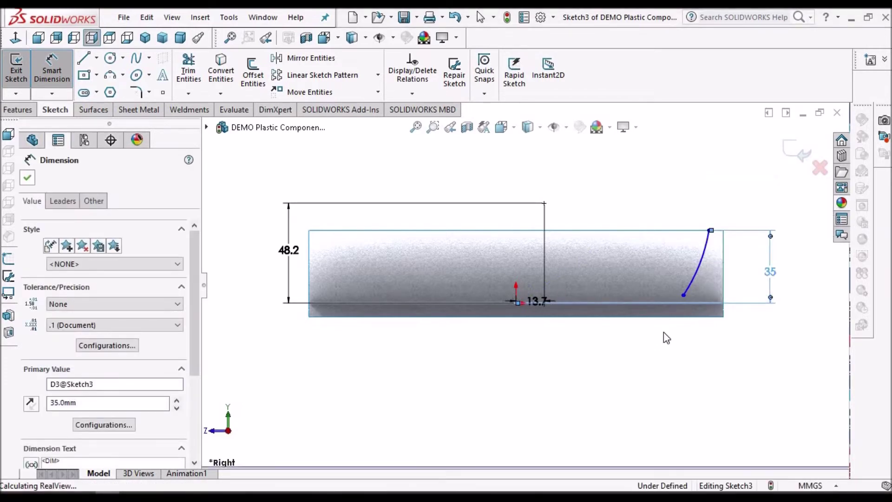
pyautogui.press('Escape')
# Show the model in wireframe and stretch the end-wall arc's lower endpoint down past the bottom of the existing surfaces
pyautogui.scroll(-1, 697, 309)
pyautogui.click(528, 127)
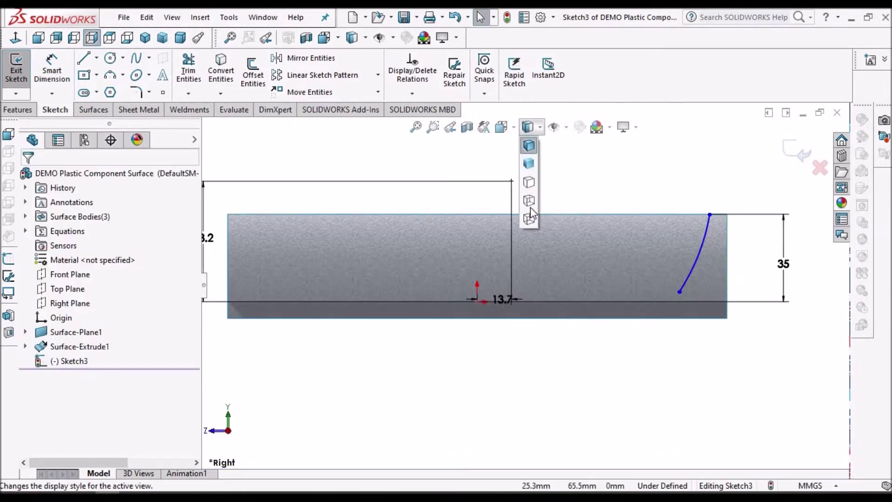
pyautogui.click(530, 222)
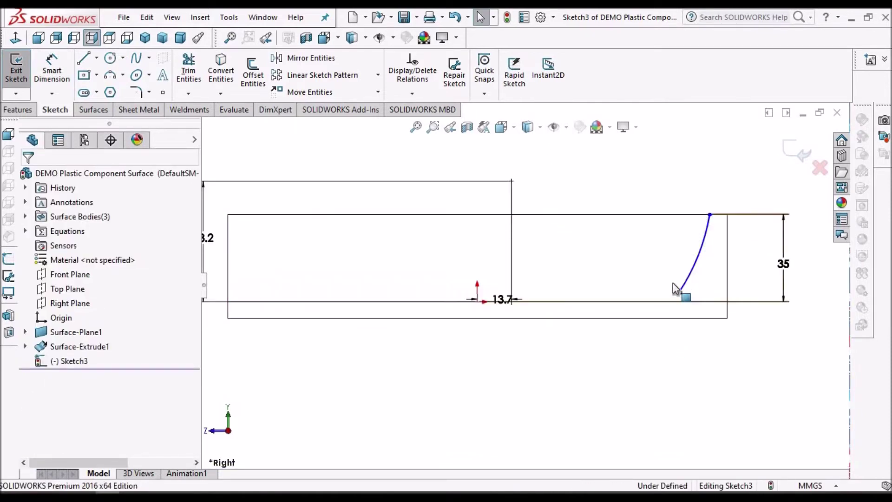
pyautogui.moveTo(643, 335); pyautogui.dragTo(636, 338)
pyautogui.press('Escape')
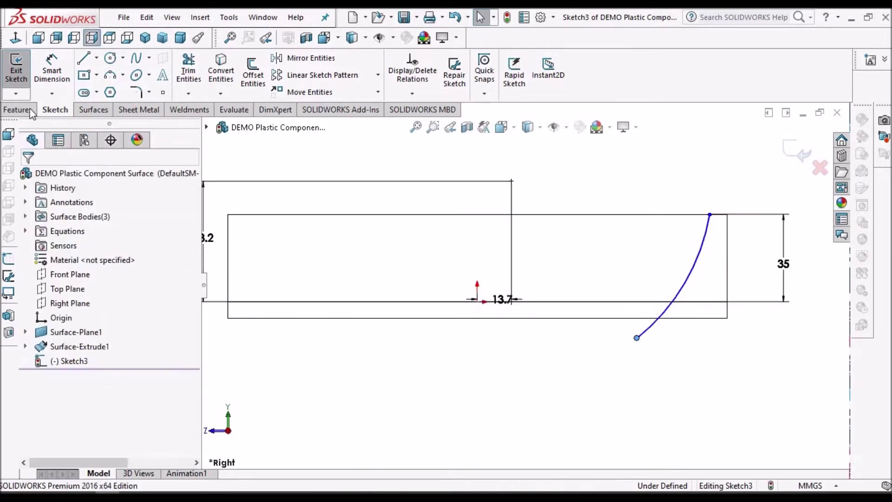
# Dimension the end-wall arc's radius as 65 mm
pyautogui.click(52, 70)
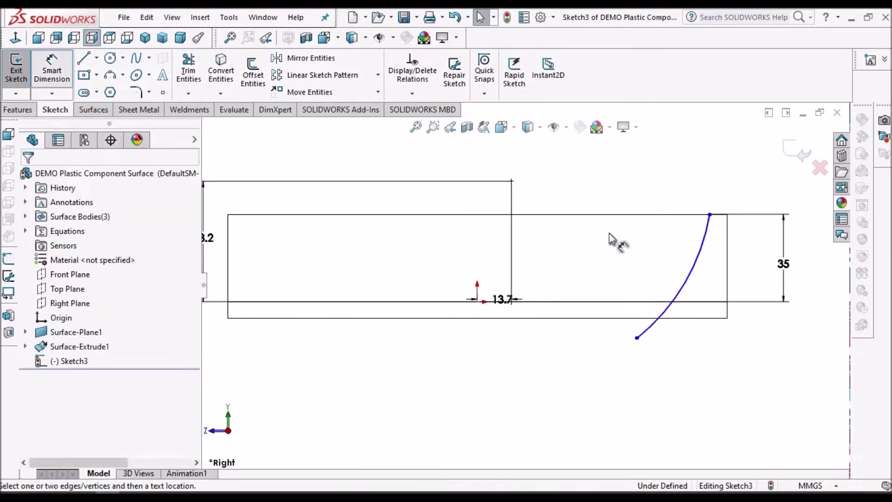
pyautogui.click(693, 273)
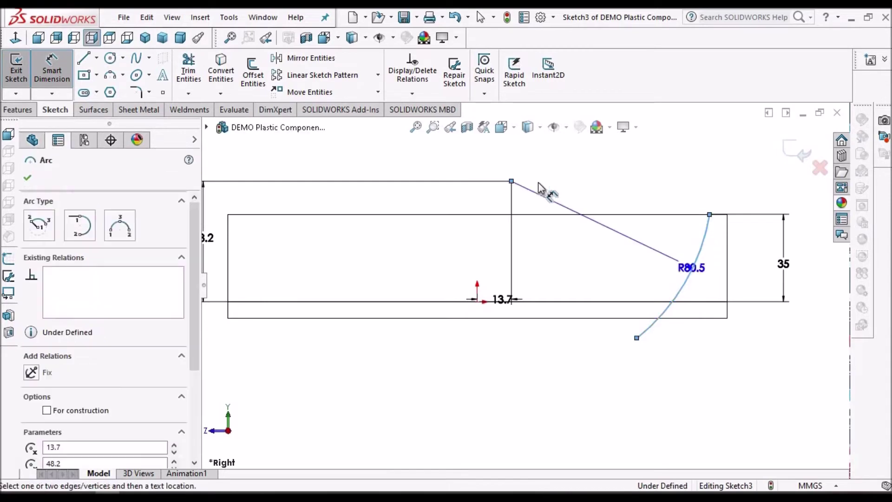
pyautogui.scroll(1, 538, 182)
pyautogui.click(597, 246)
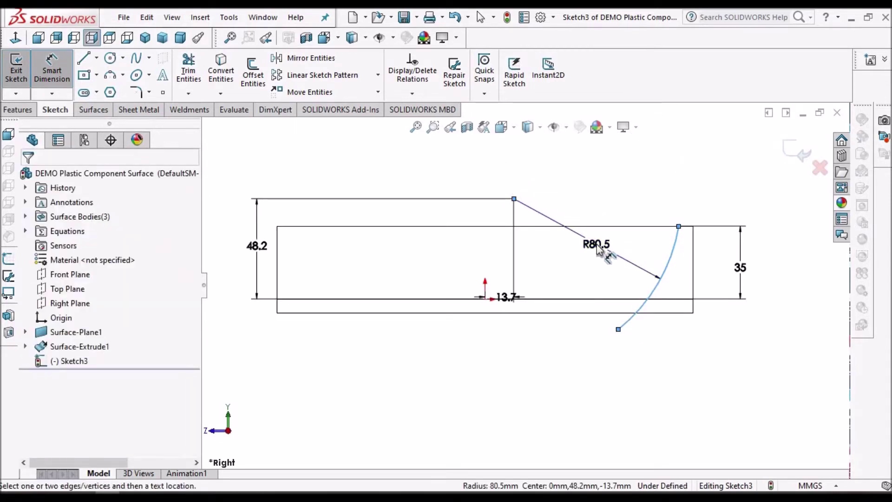
pyautogui.click(599, 250)
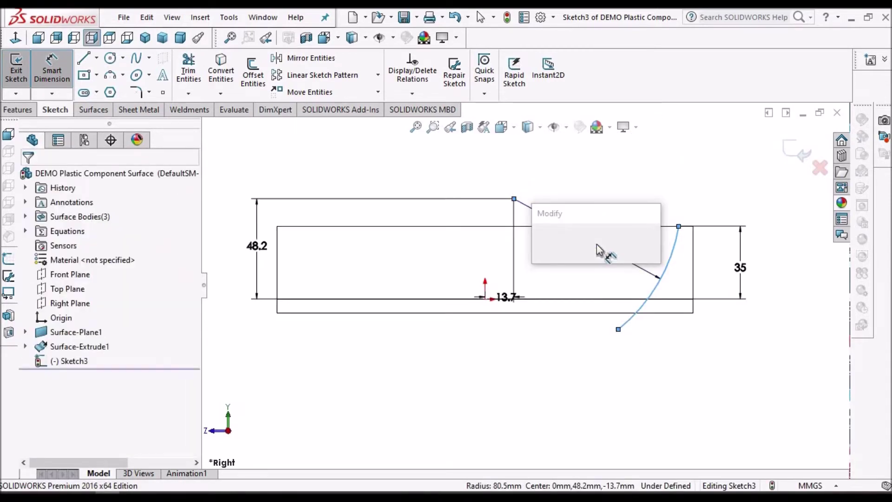
pyautogui.press('Return')
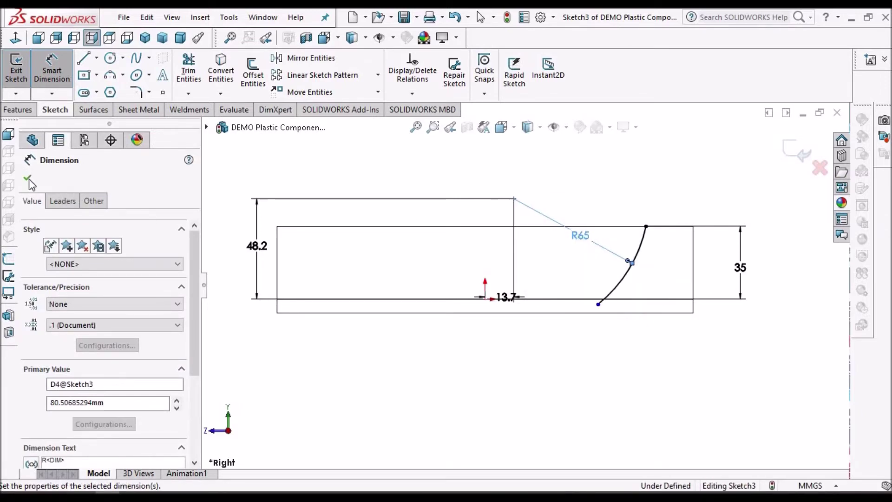
pyautogui.press('Escape')
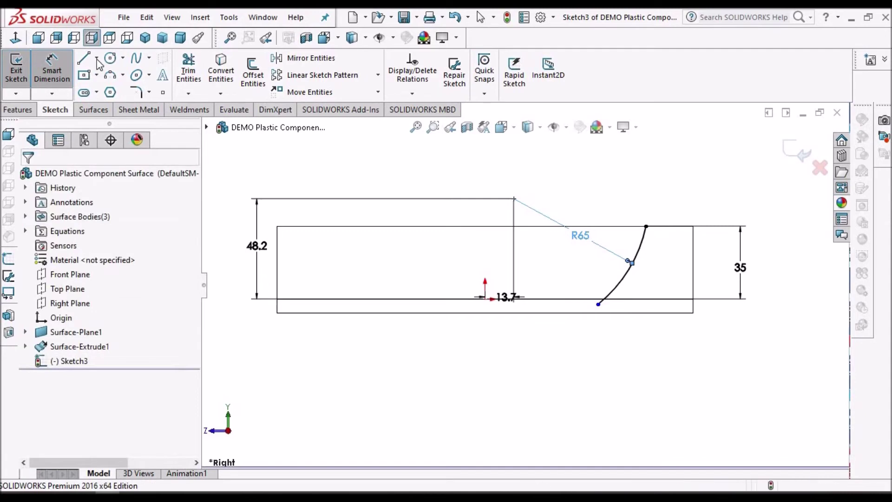
# Sketch a vertical centerline about 56 mm long upward from the origin
pyautogui.click(96, 57)
pyautogui.click(114, 90)
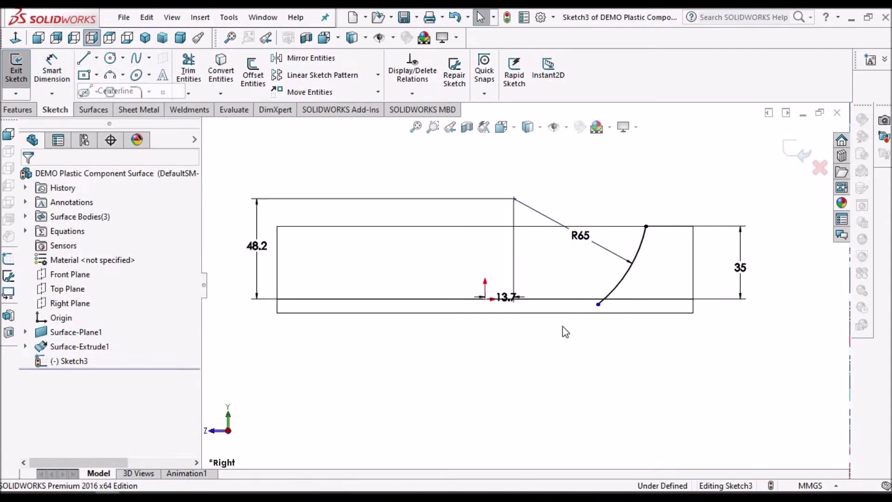
pyautogui.click(485, 299)
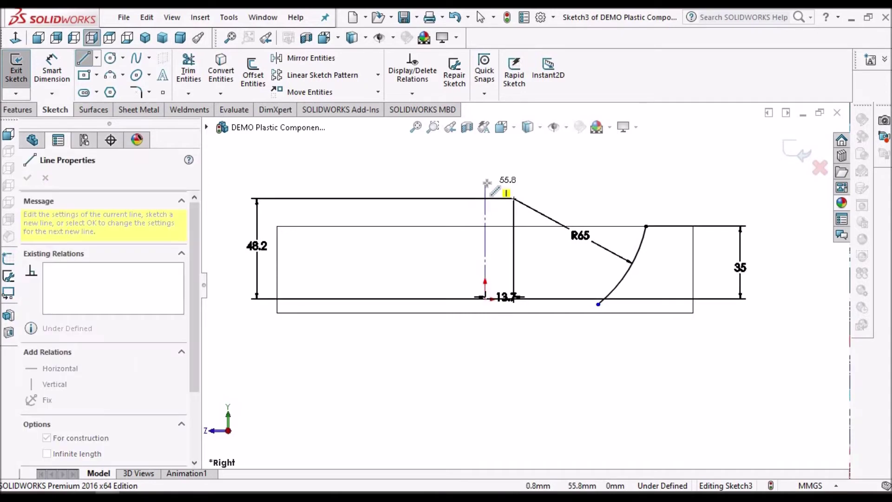
pyautogui.click(485, 182)
pyautogui.rightClick(450, 178)
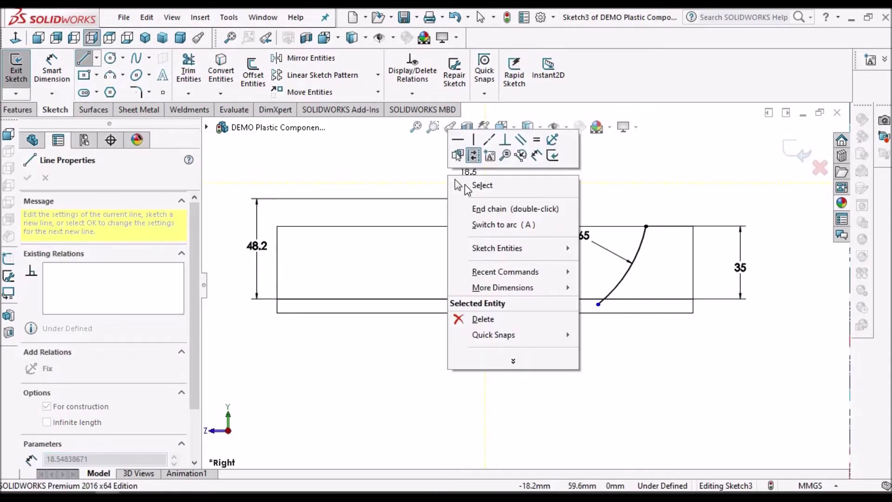
pyautogui.click(477, 207)
pyautogui.press('Escape')
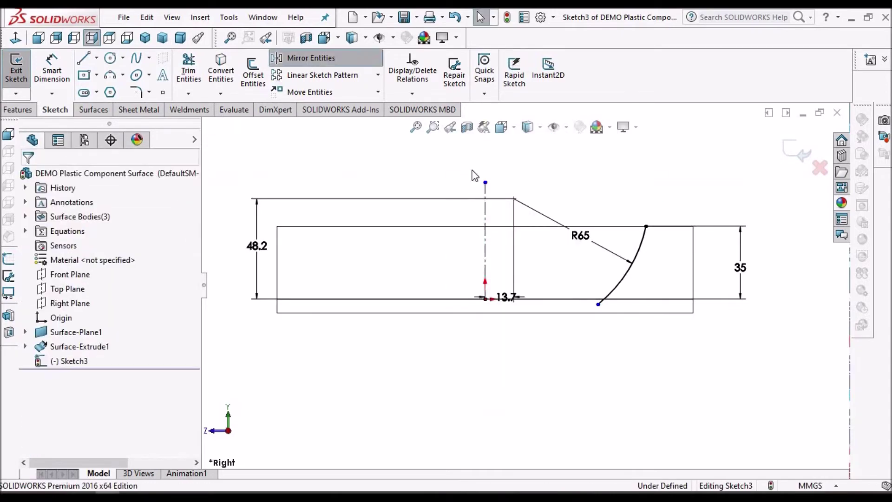
pyautogui.click(307, 57)
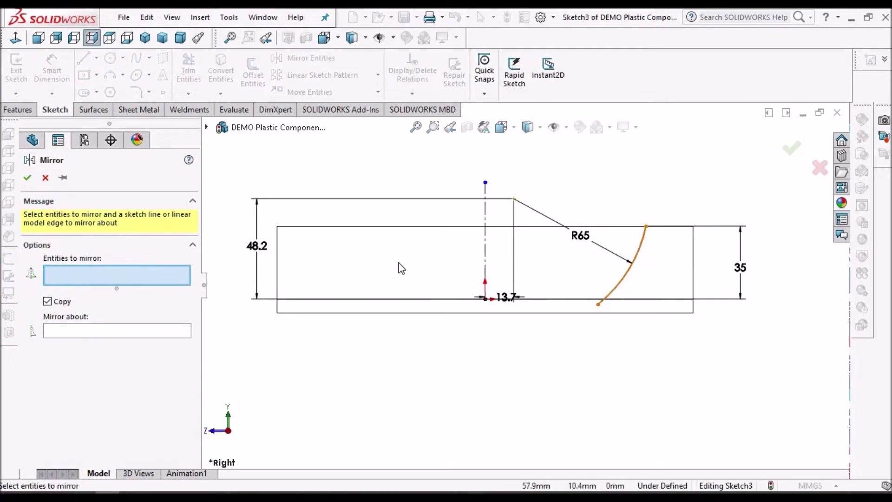
pyautogui.click(614, 284)
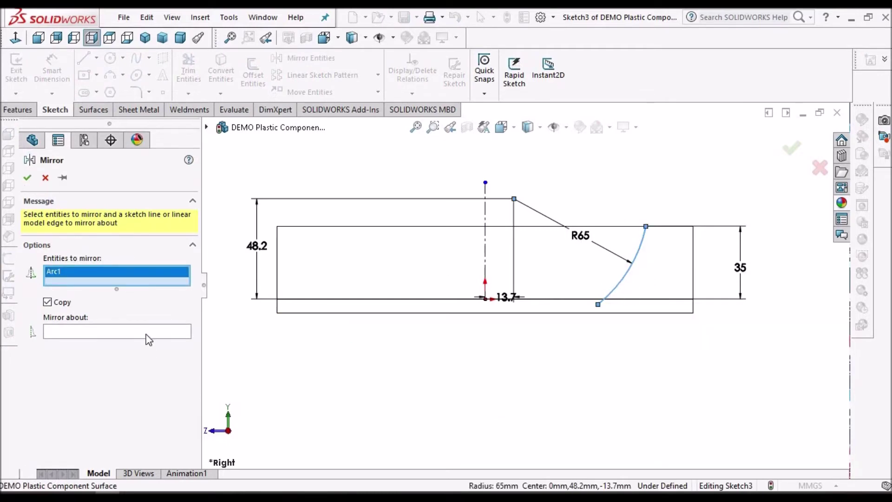
pyautogui.click(486, 249)
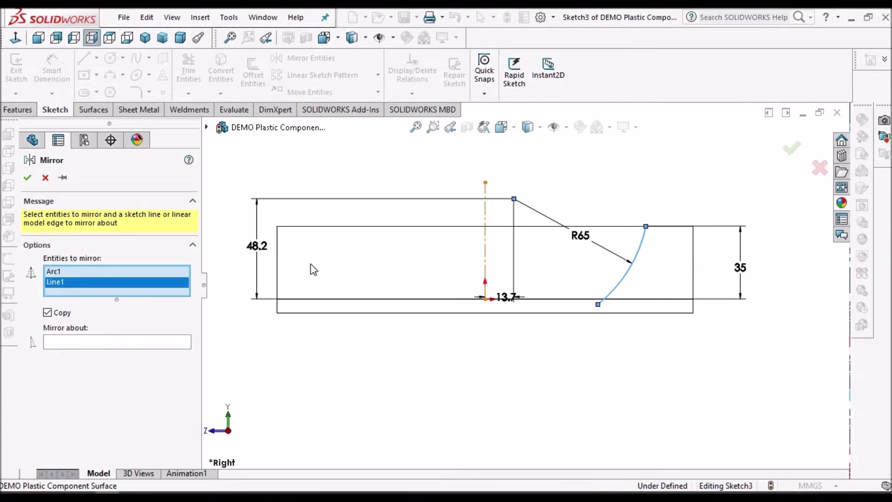
pyautogui.click(28, 177)
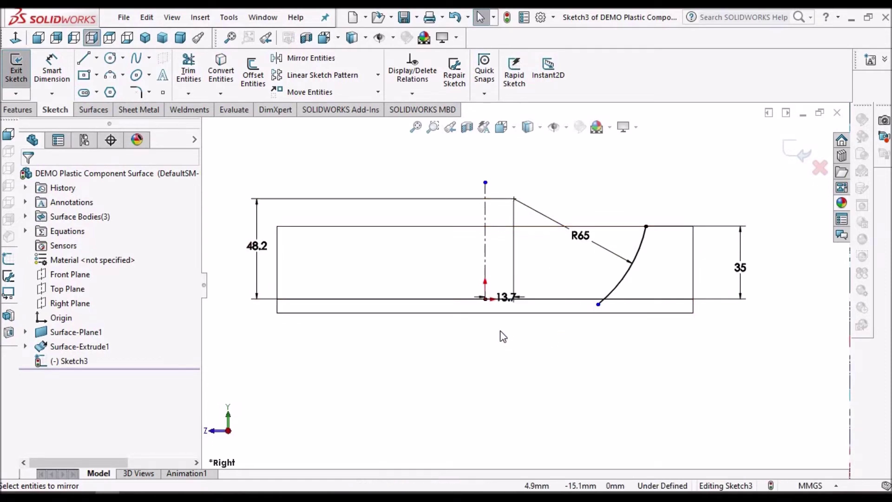
# Mirror the end-wall arc about the vertical centerline, keeping the original as a copy
pyautogui.click(319, 59)
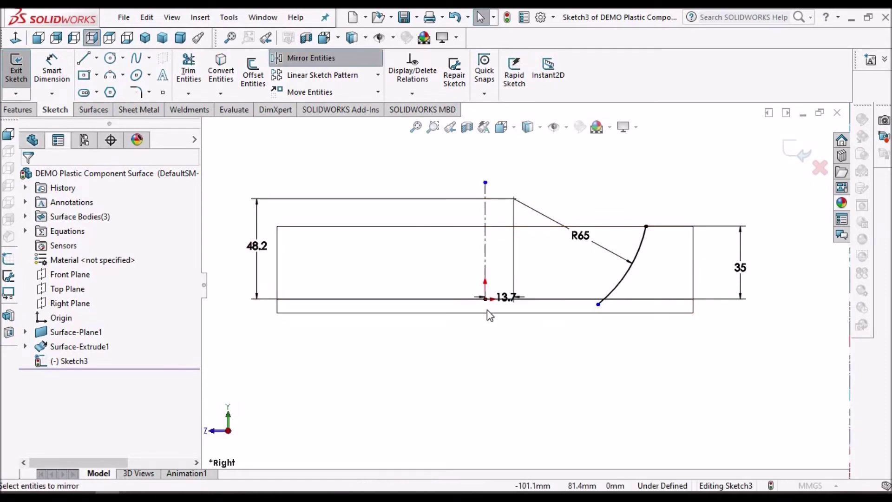
pyautogui.click(625, 276)
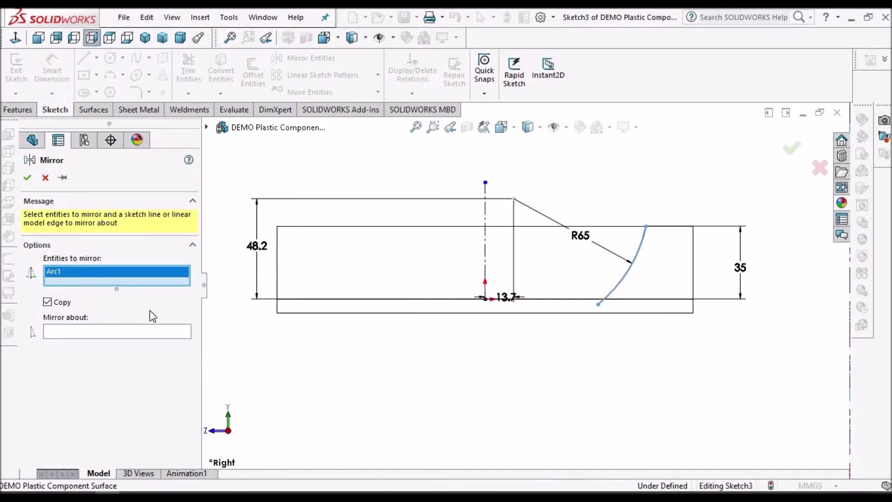
pyautogui.click(139, 331)
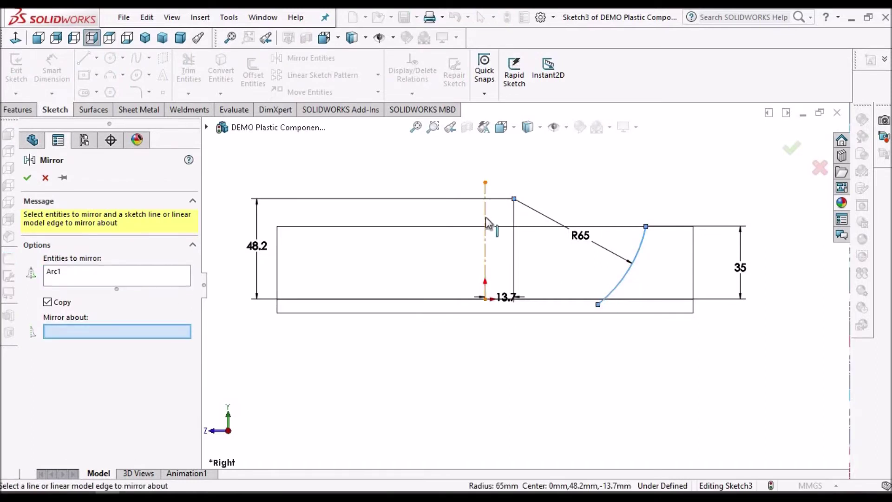
pyautogui.click(485, 222)
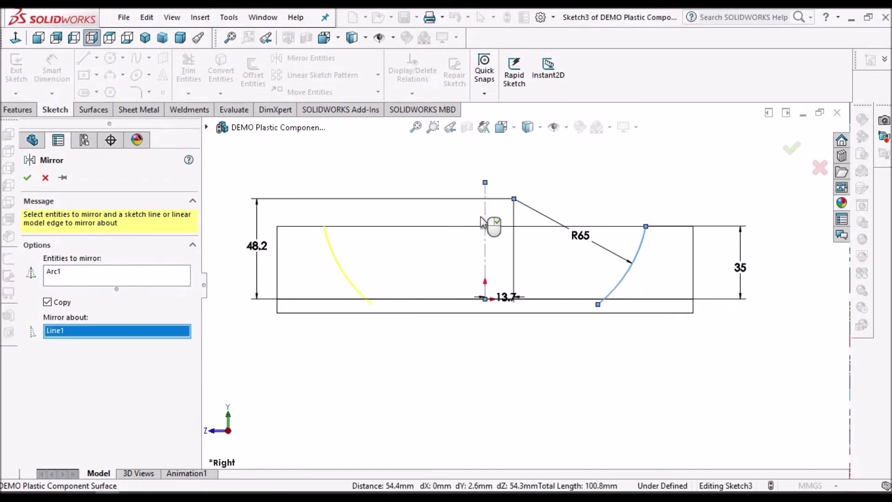
pyautogui.click(28, 178)
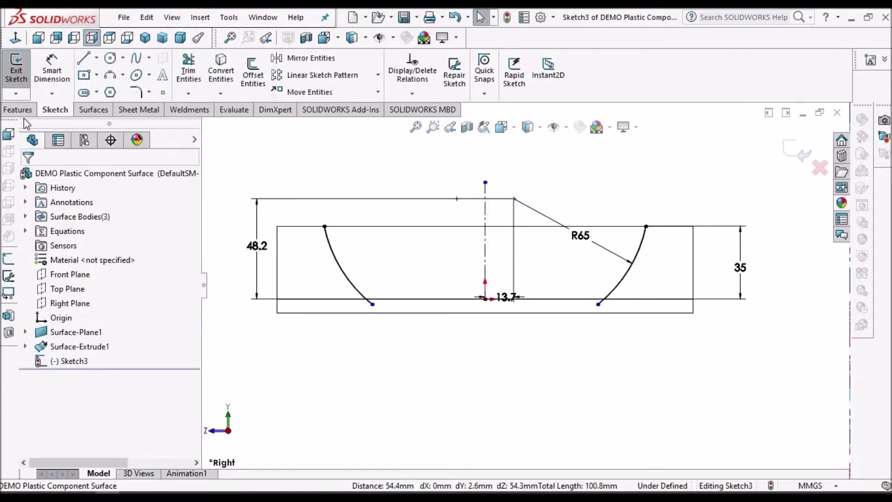
# Extrude both end-wall arcs as surfaces, Mid Plane from the sketch plane, with a depth of 200 mm
pyautogui.click(80, 111)
pyautogui.click(11, 75)
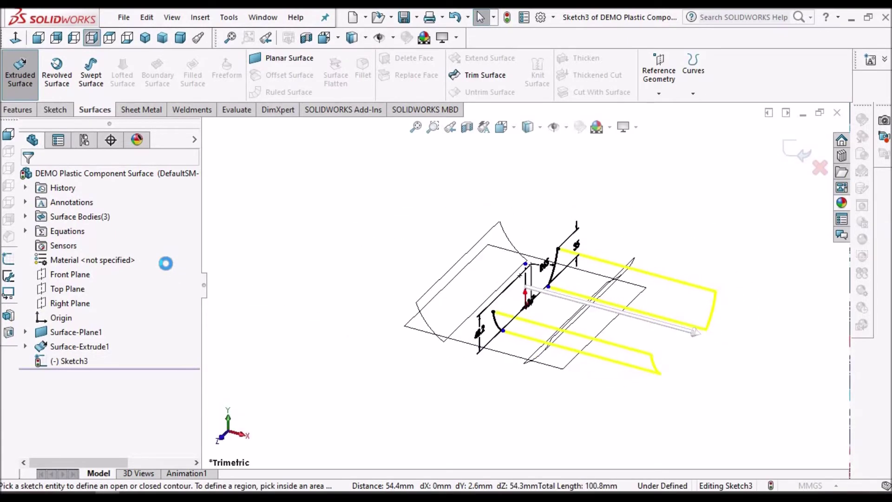
pyautogui.click(186, 256)
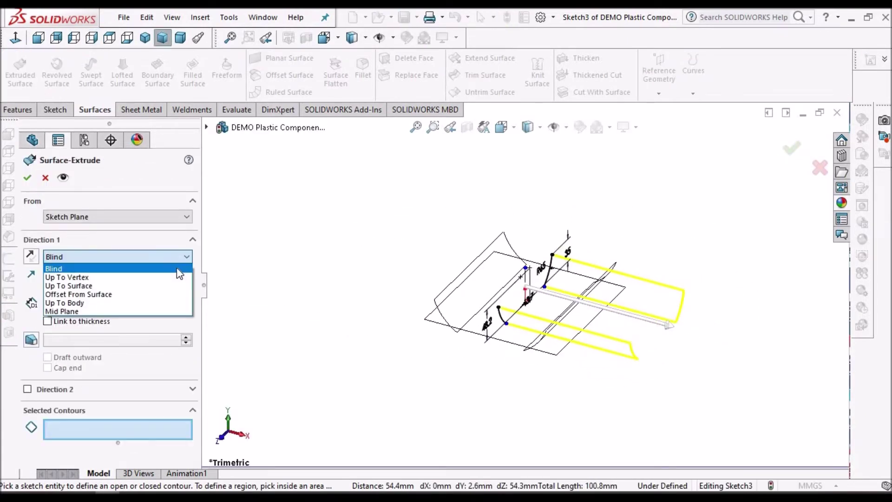
pyautogui.click(134, 312)
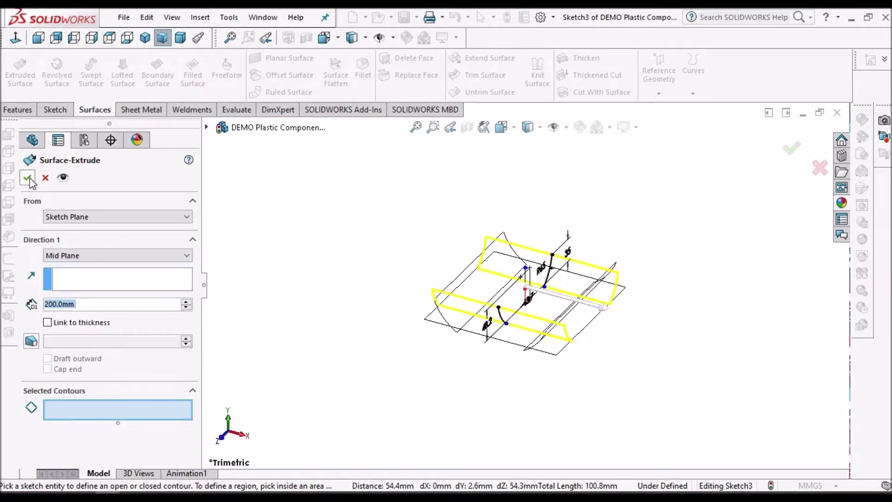
pyautogui.click(27, 178)
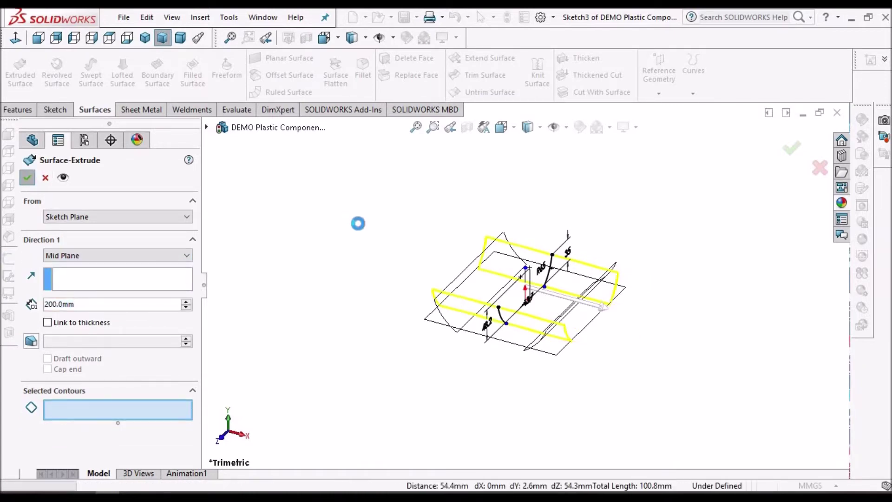
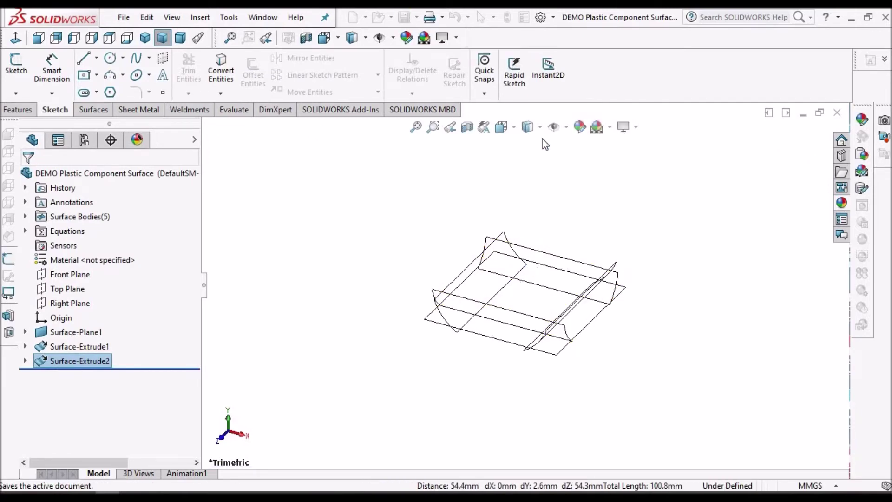
# Display the surface model shaded with edges and orient it to the Dimetric view
pyautogui.click(533, 126)
pyautogui.click(529, 147)
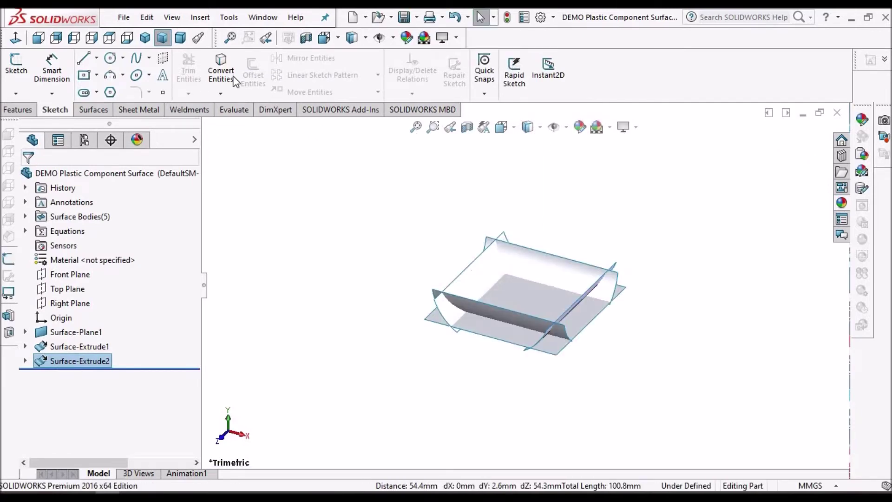
pyautogui.click(180, 39)
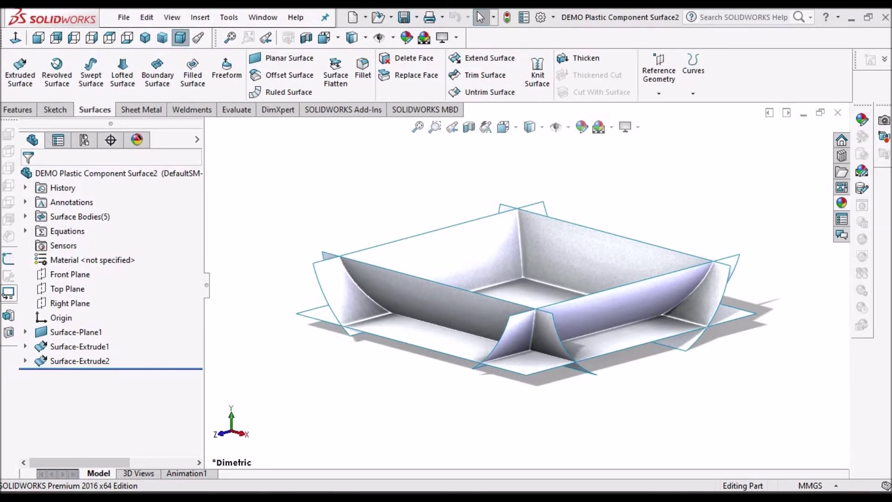
# Set up a mutual surface trim between the two adjoining curved walls that meet at the front corner
pyautogui.click(486, 74)
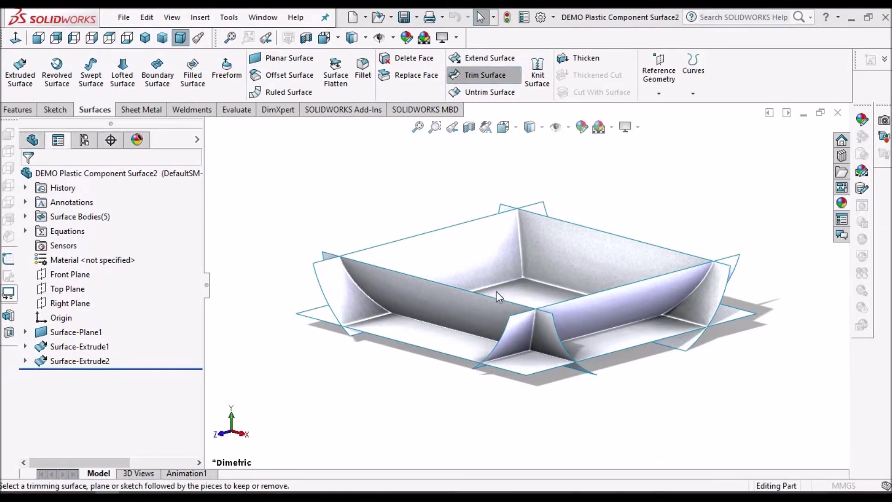
pyautogui.click(49, 227)
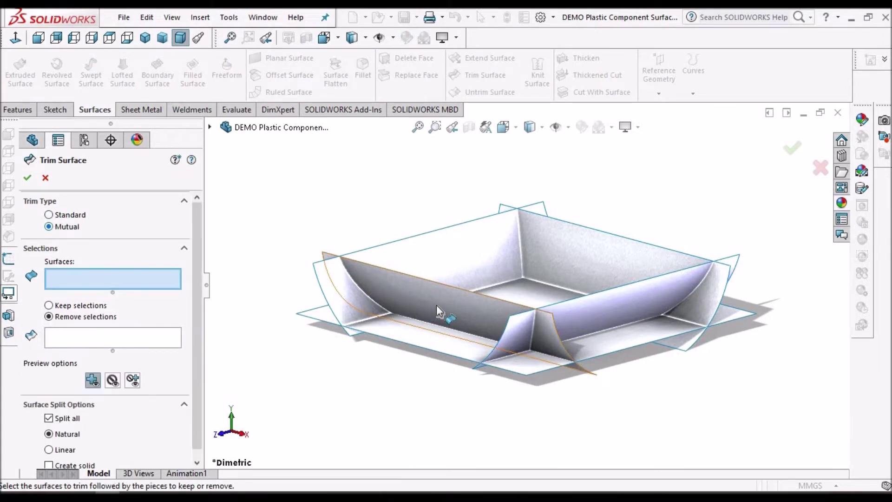
pyautogui.click(586, 320)
pyautogui.click(568, 319)
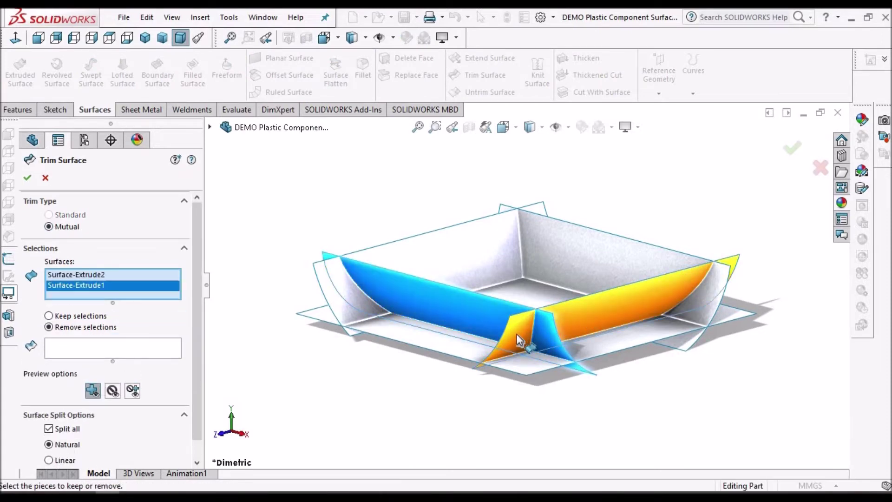
# Remove the four wall pieces projecting past the front corner, above and below the base, and apply the mutual trim
pyautogui.click(133, 355)
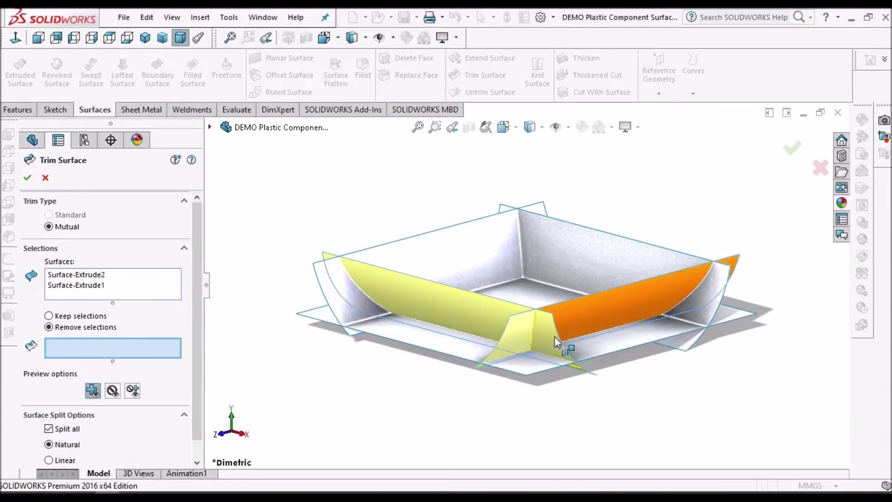
pyautogui.click(522, 335)
pyautogui.click(533, 347)
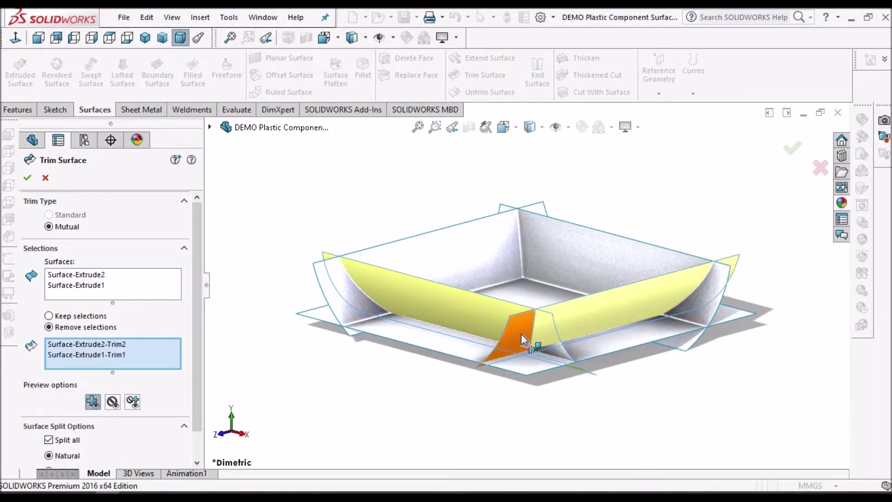
pyautogui.moveTo(557, 335); pyautogui.dragTo(552, 271, button='middle')
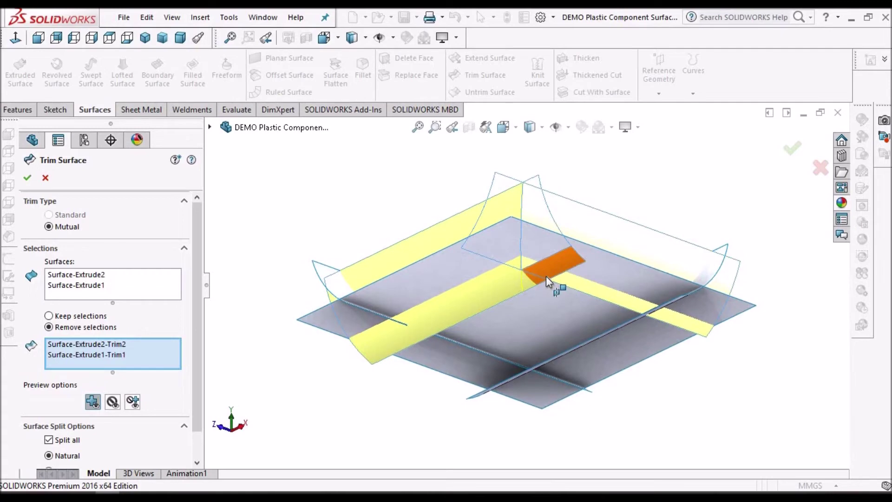
pyautogui.click(545, 276)
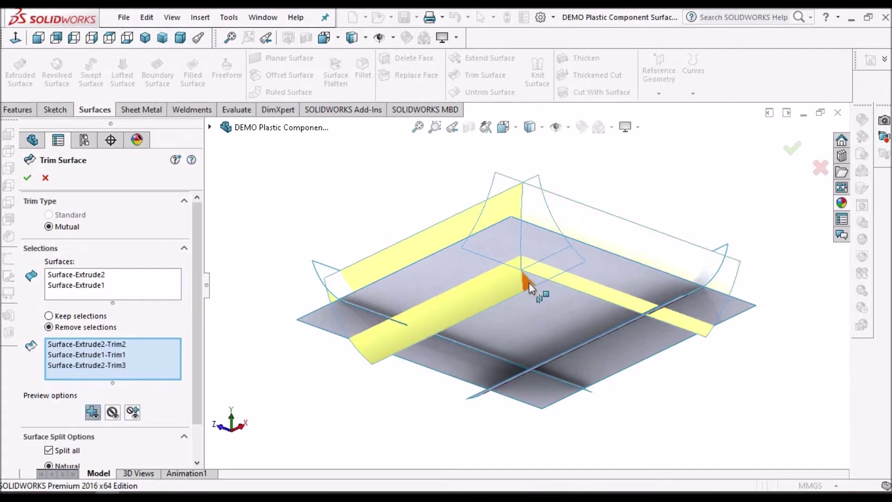
pyautogui.click(529, 283)
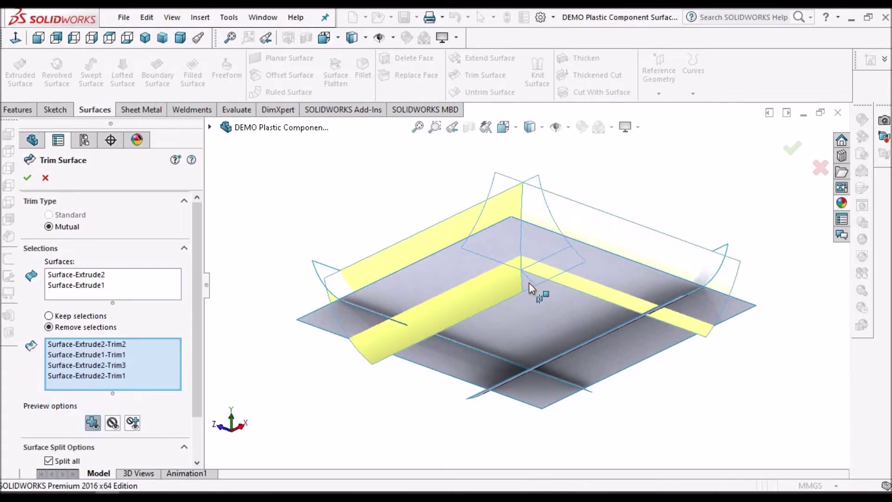
pyautogui.scroll(-2, 543, 250)
pyautogui.moveTo(558, 266); pyautogui.dragTo(560, 295, button='middle')
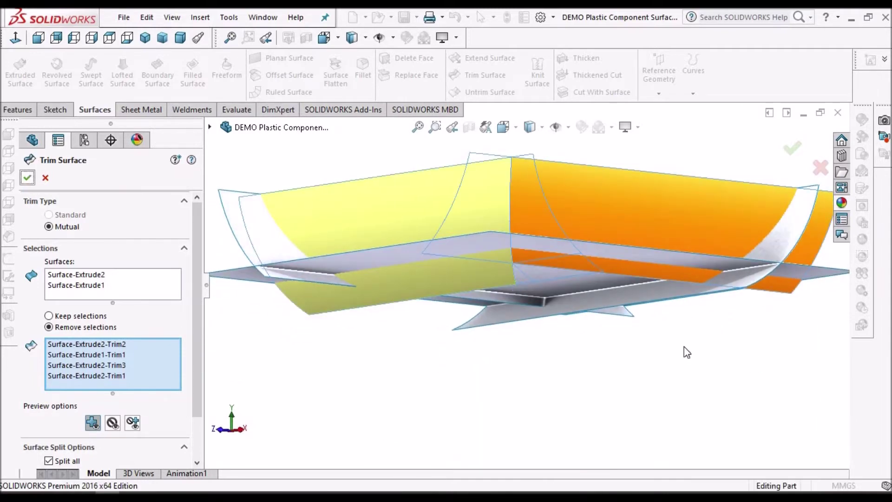
pyautogui.press('z')
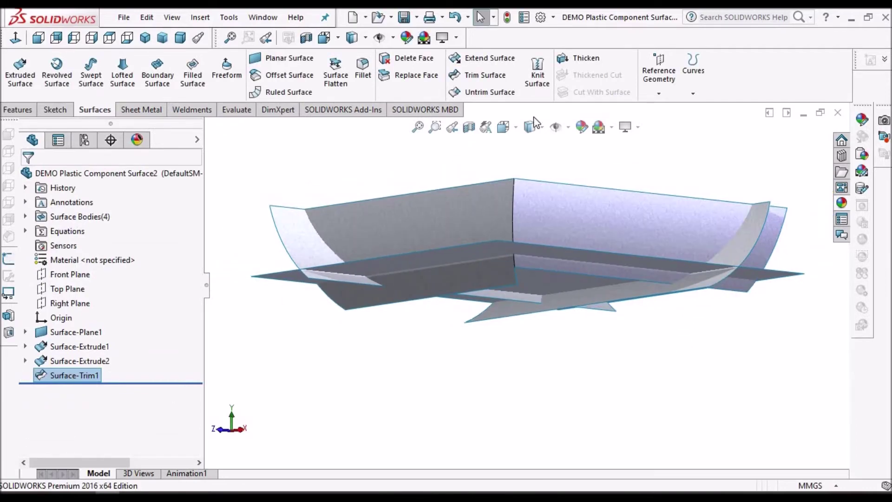
# Set up a second mutual surface trim between the joined walls (Surface-Trim1) and the adjoining untrimmed Surface-Extrude2 wall
pyautogui.click(484, 75)
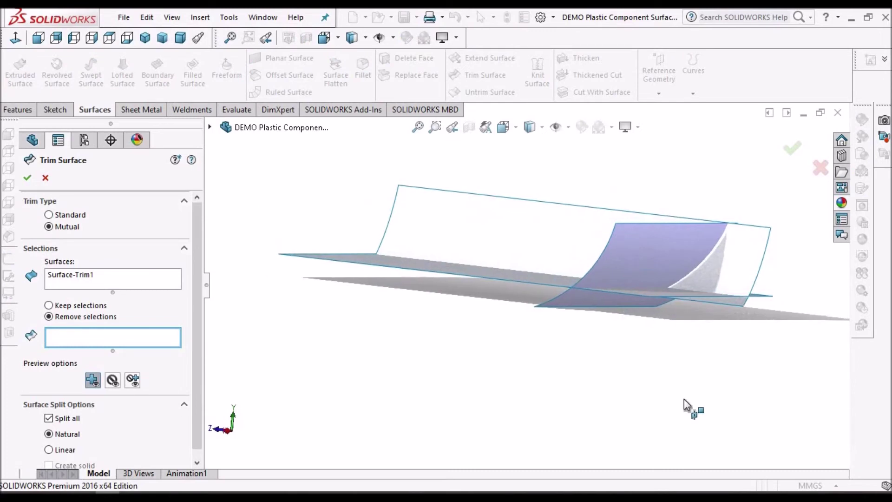
pyautogui.scroll(-3, 581, 278)
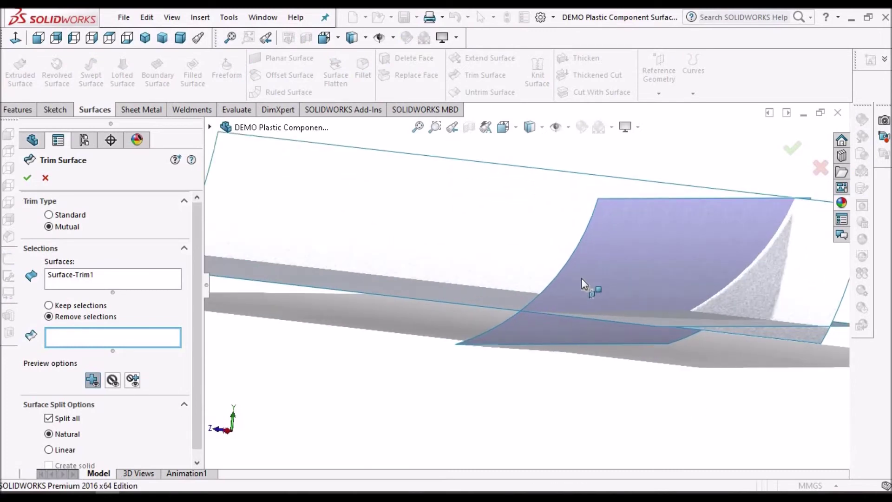
pyautogui.moveTo(582, 278)
pyautogui.mouseDown(button='middle')
pyautogui.moveTo(617, 313)
pyautogui.moveTo(602, 315)
pyautogui.moveTo(566, 273)
pyautogui.mouseUp(button='middle')
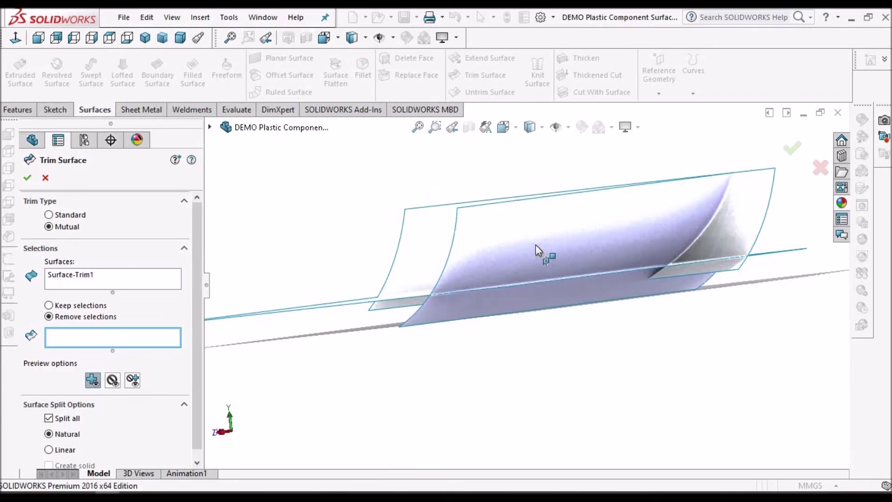
pyautogui.click(127, 279)
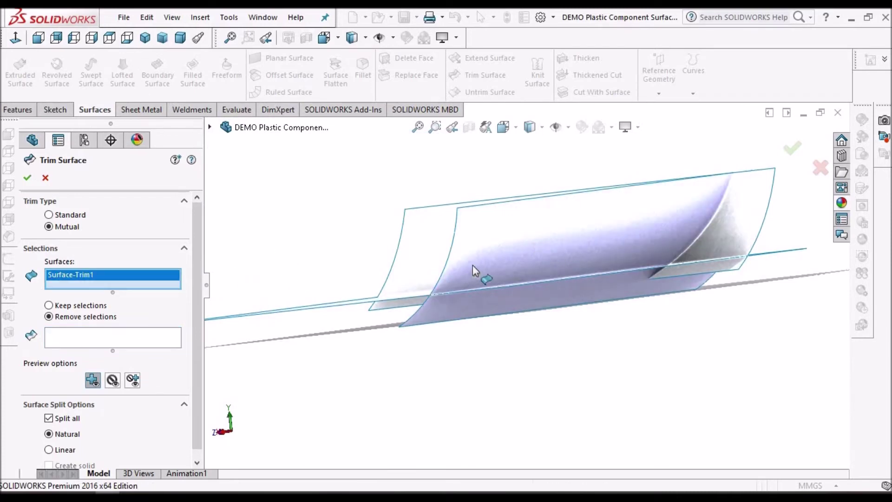
pyautogui.moveTo(597, 275); pyautogui.dragTo(586, 276, button='middle')
pyautogui.click(560, 292)
# Remove the three pieces overhanging the second corner, including the one below the base, and apply the mutual trim
pyautogui.click(144, 345)
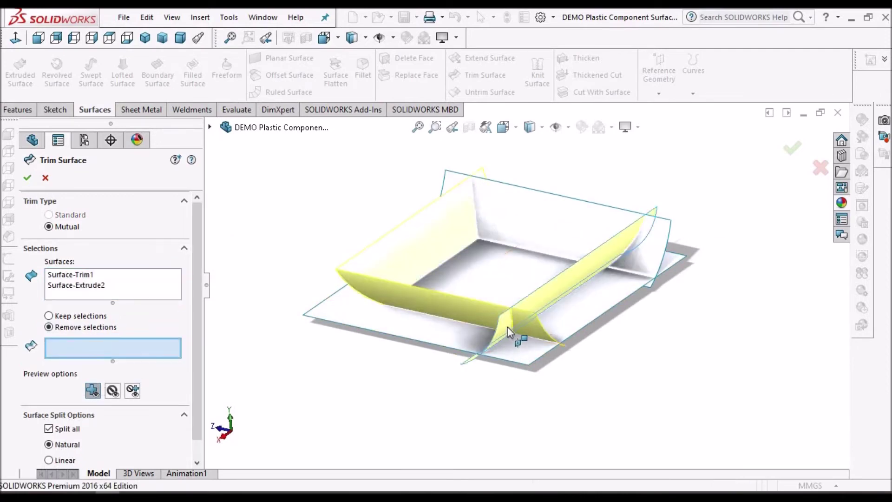
pyautogui.scroll(-2, 506, 334)
pyautogui.click(550, 320)
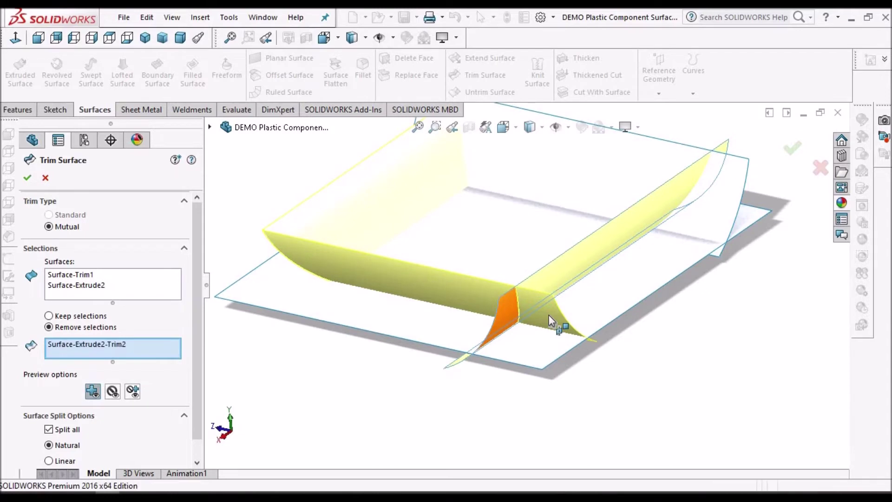
pyautogui.click(521, 370)
pyautogui.moveTo(538, 281); pyautogui.dragTo(510, 210, button='middle')
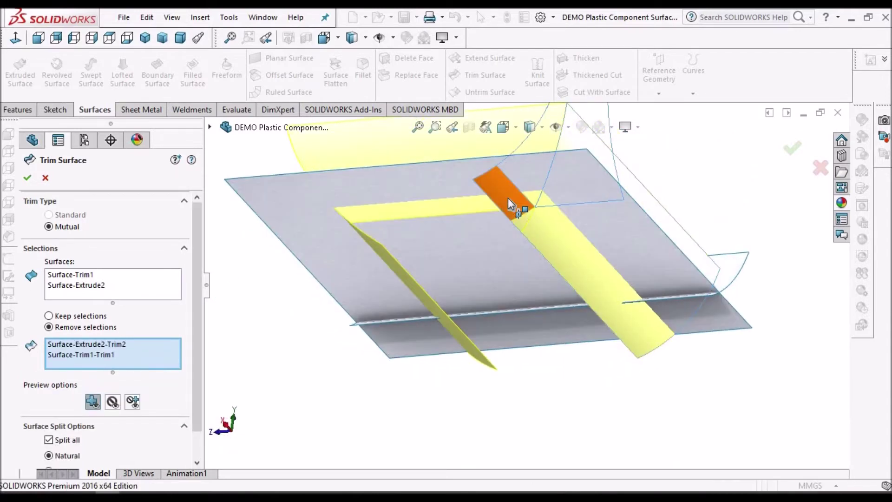
pyautogui.click(623, 274)
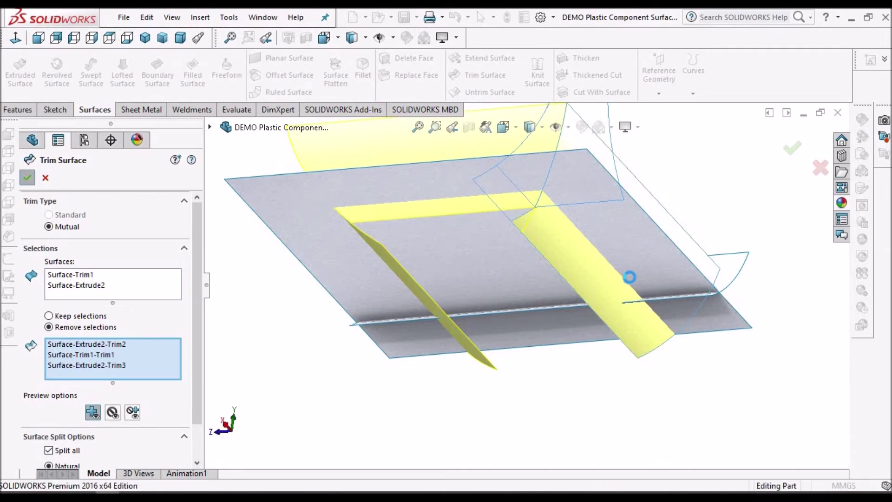
pyautogui.press('Return')
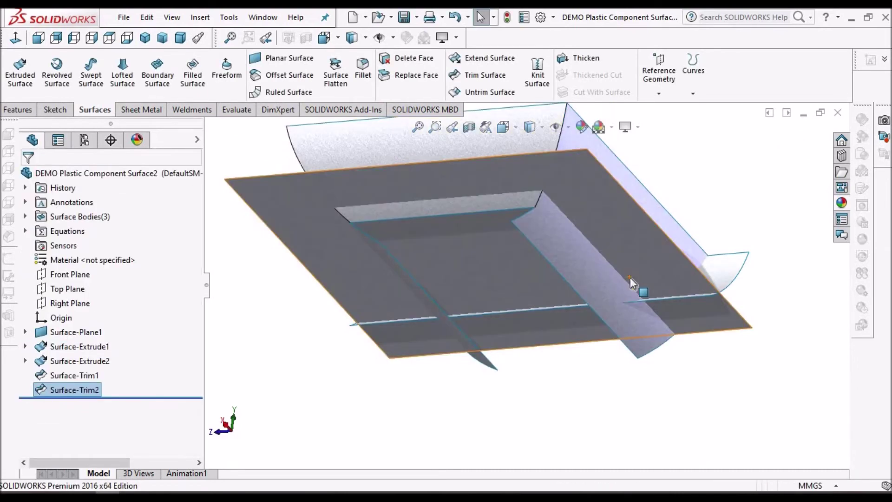
# Trim off the fourth wall's near end outside the container with a Standard trim, using the three joined walls (Surface-Trim2) as the trim tool
pyautogui.moveTo(616, 311); pyautogui.dragTo(520, 346, button='middle')
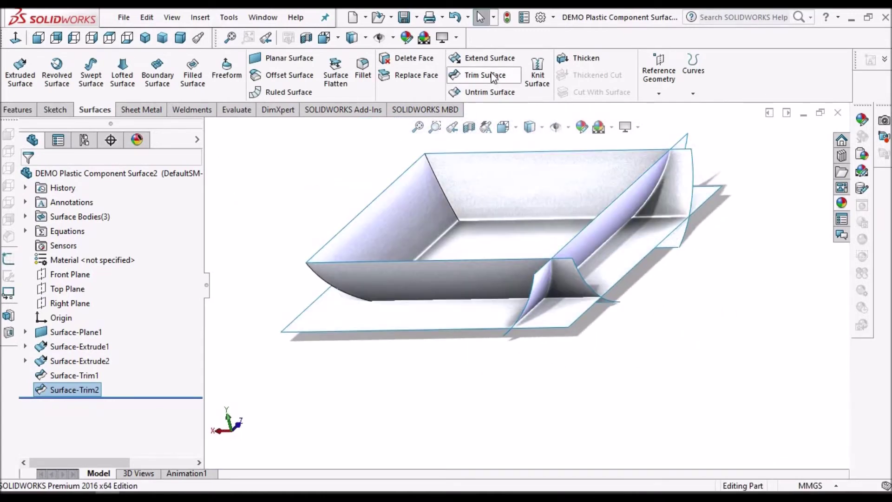
pyautogui.click(486, 76)
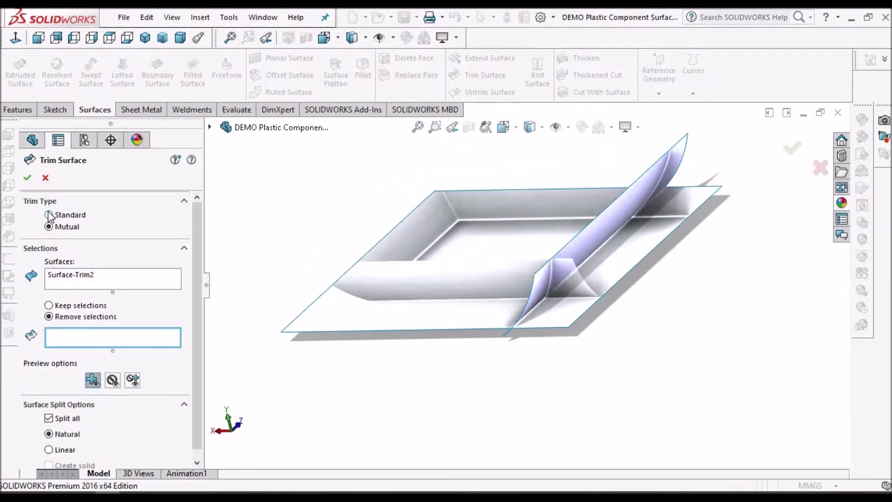
pyautogui.click(49, 214)
pyautogui.scroll(-5, 575, 302)
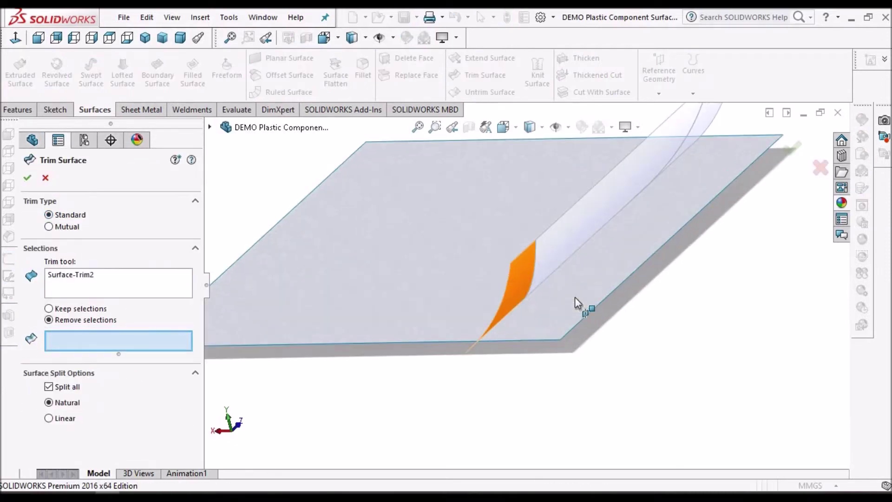
pyautogui.scroll(3, 575, 297)
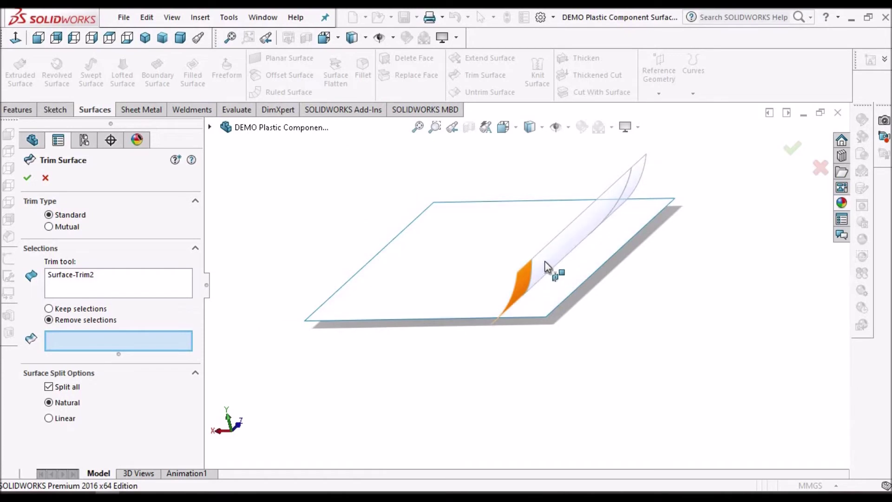
pyautogui.click(546, 261)
pyautogui.click(470, 274)
pyautogui.scroll(-3, 564, 279)
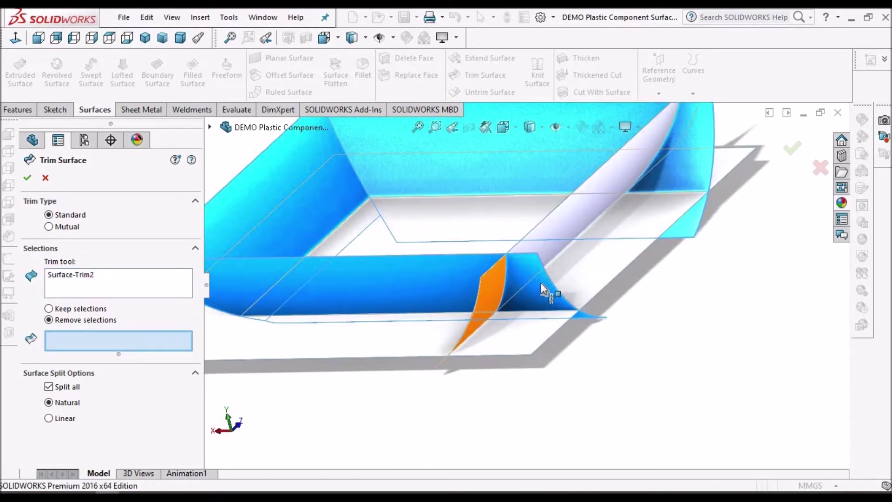
pyautogui.click(495, 294)
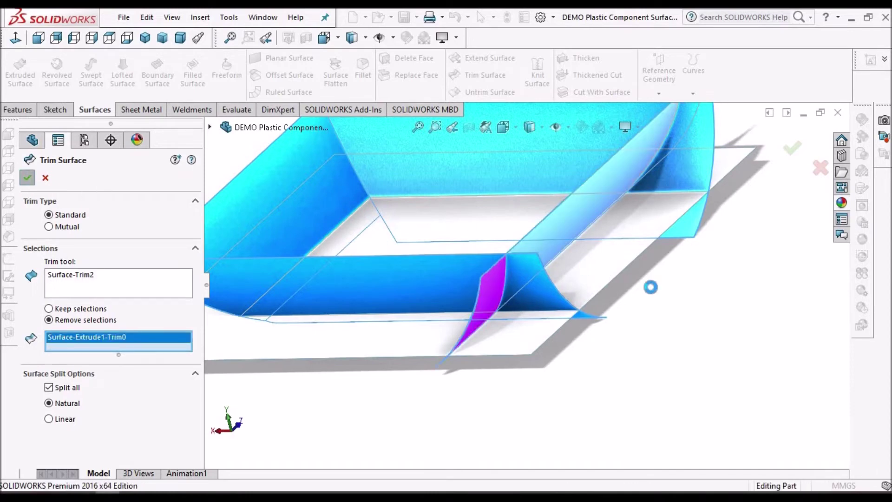
pyautogui.press('Return')
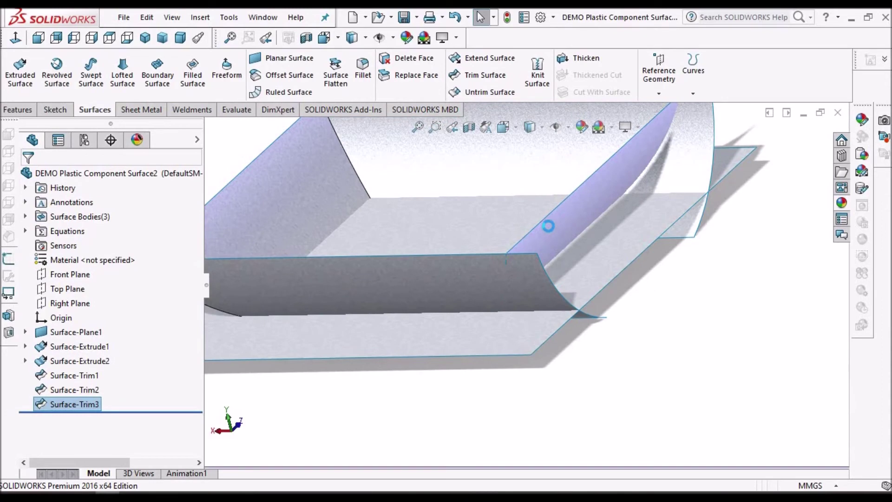
# Trim away both adjoining walls' ends that project past the fourth wall, using the fourth wall as the Standard trim tool
pyautogui.click(550, 231)
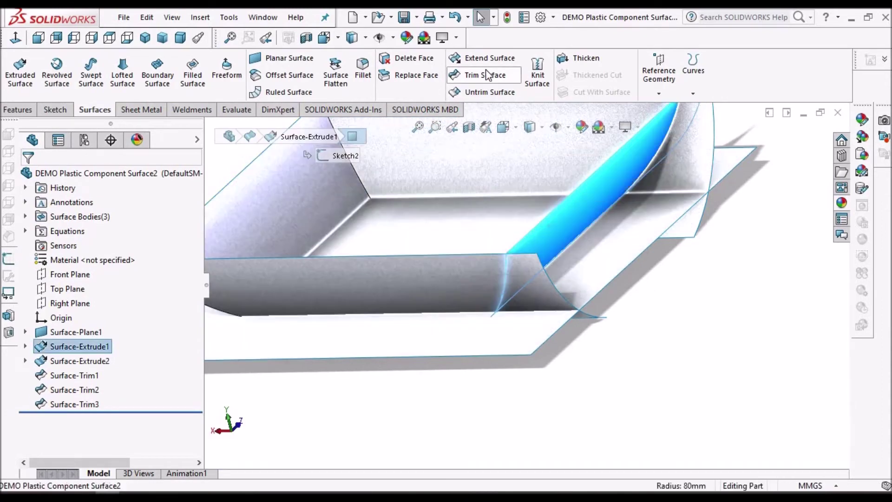
pyautogui.click(543, 288)
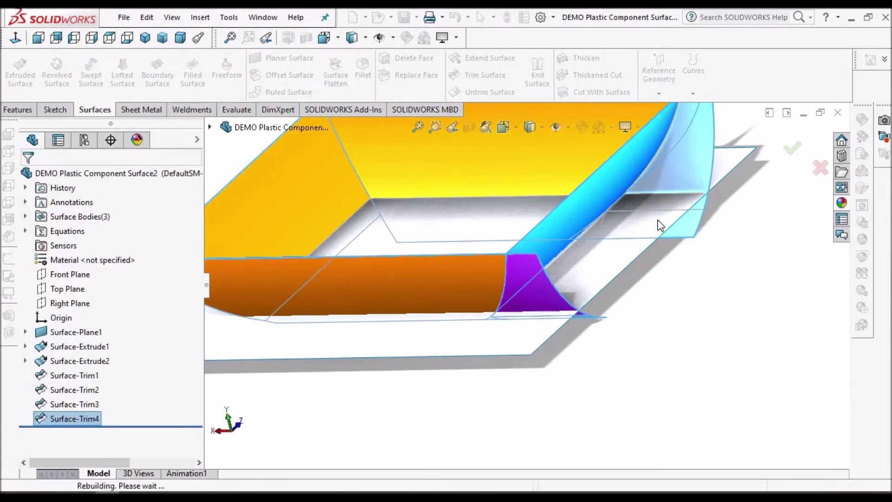
pyautogui.scroll(1, 657, 220)
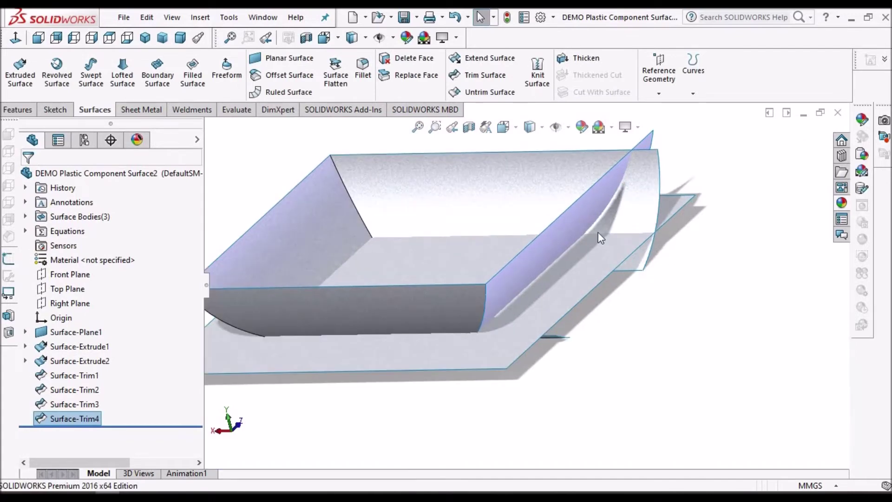
pyautogui.click(587, 220)
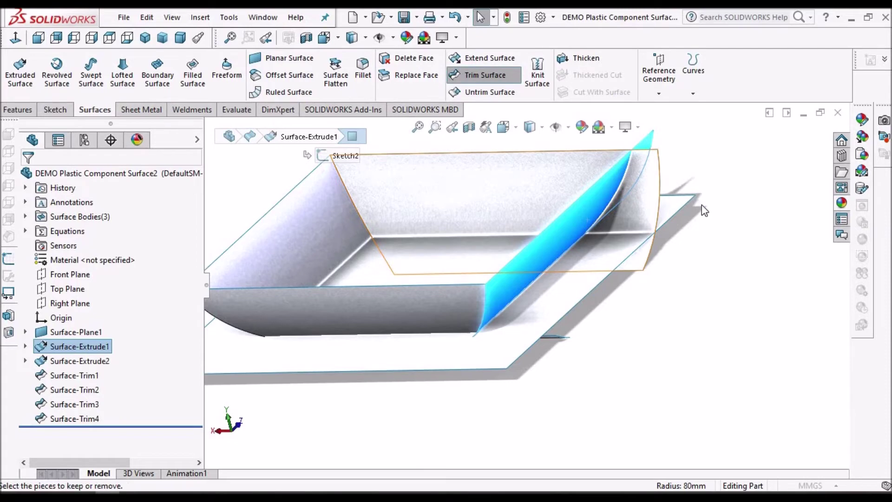
pyautogui.click(623, 216)
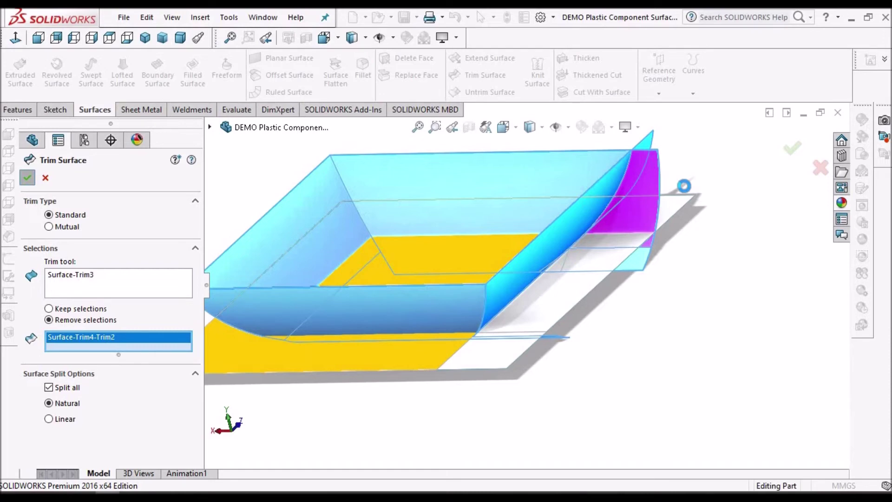
pyautogui.press('Return')
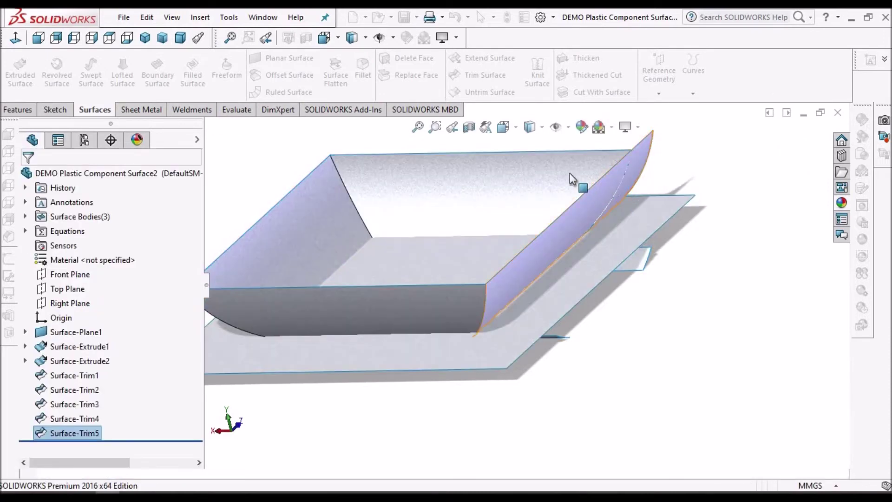
# Trim off the fourth wall's far end outside the container with a Standard trim, using the three joined walls (Surface-Trim5) as the trim tool
pyautogui.click(569, 172)
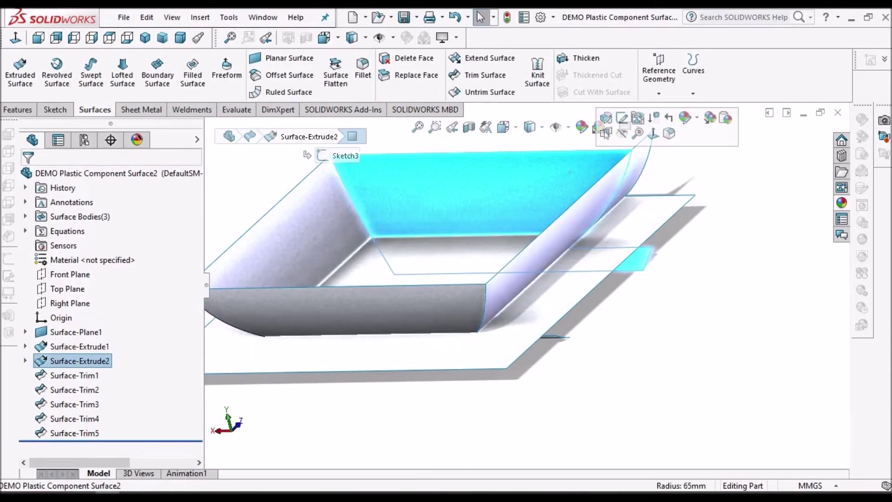
pyautogui.click(481, 82)
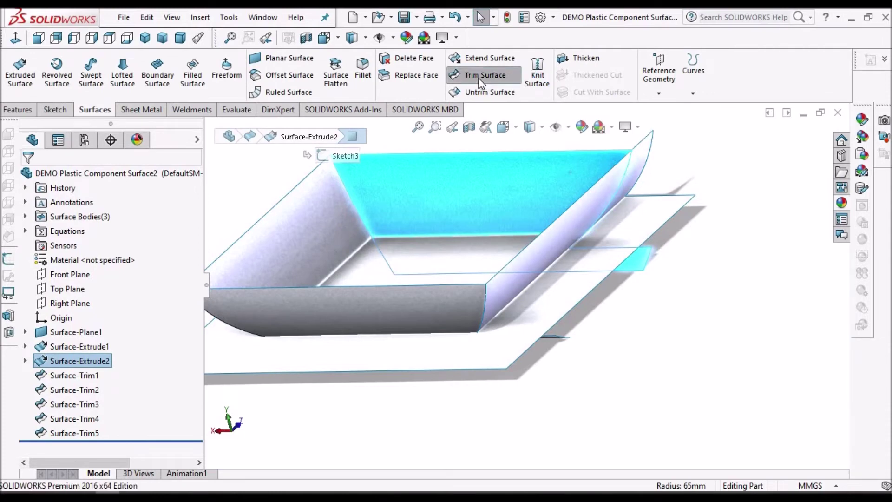
pyautogui.click(639, 151)
pyautogui.moveTo(627, 187); pyautogui.dragTo(580, 254, button='middle')
pyautogui.scroll(-3, 576, 255)
pyautogui.moveTo(551, 218); pyautogui.dragTo(513, 240, button='middle')
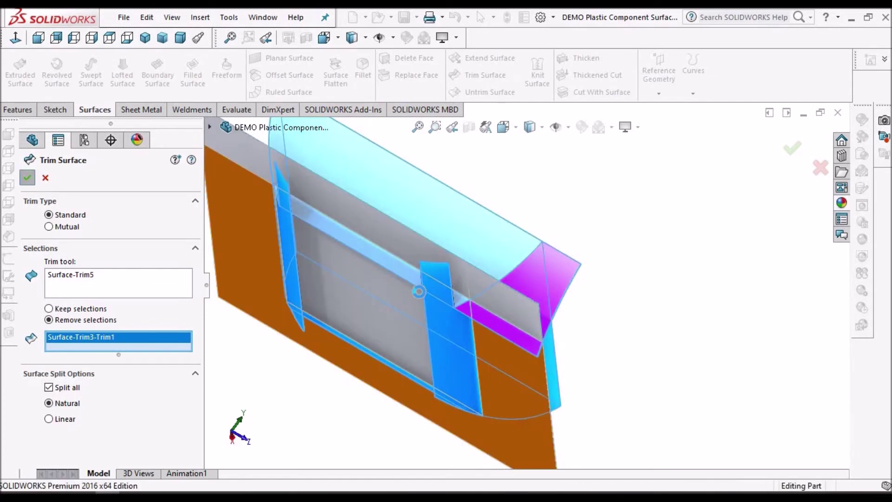
pyautogui.press('Return')
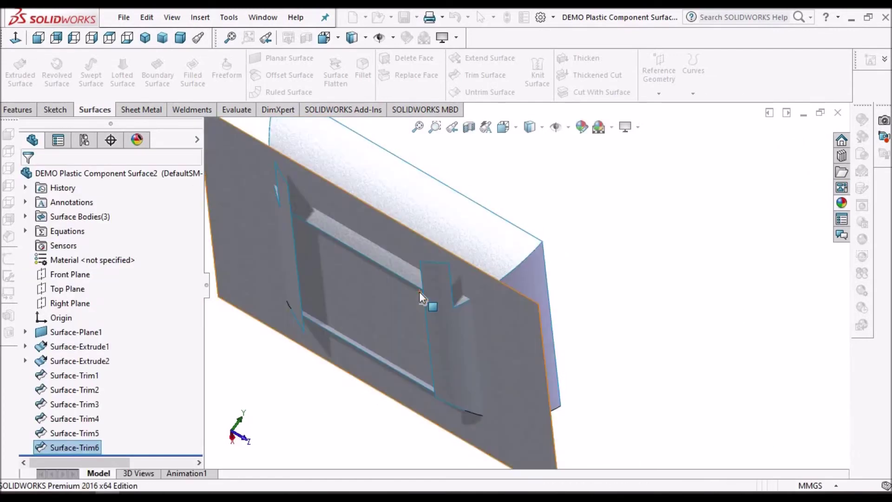
# Trim away the strips of all four walls that extend below the base, using the planar base surface as the Standard trim tool
pyautogui.moveTo(463, 233); pyautogui.dragTo(455, 164, button='middle')
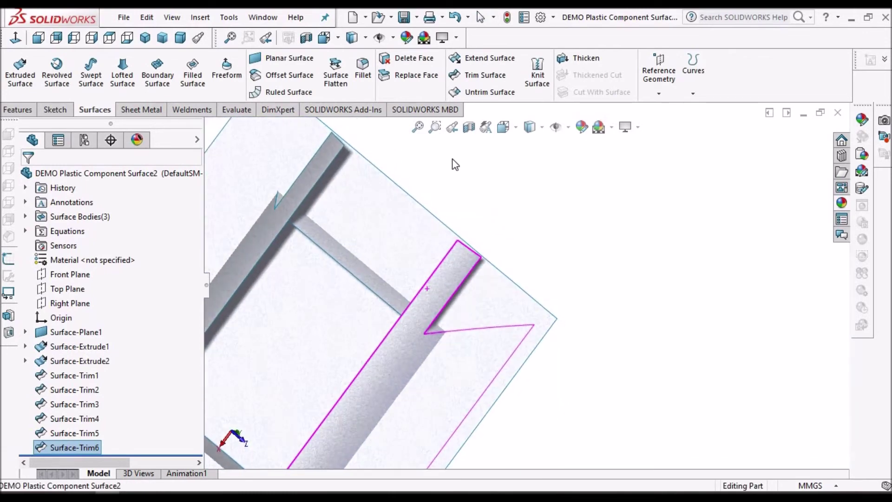
pyautogui.click(512, 301)
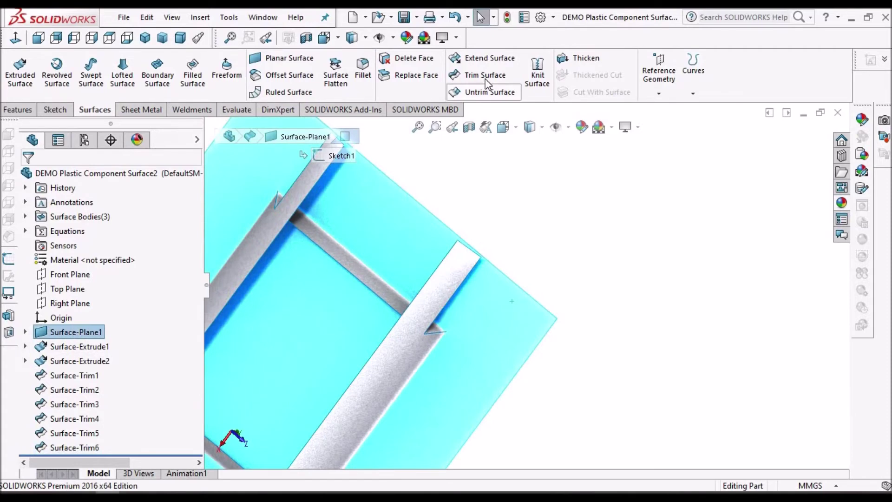
pyautogui.click(485, 79)
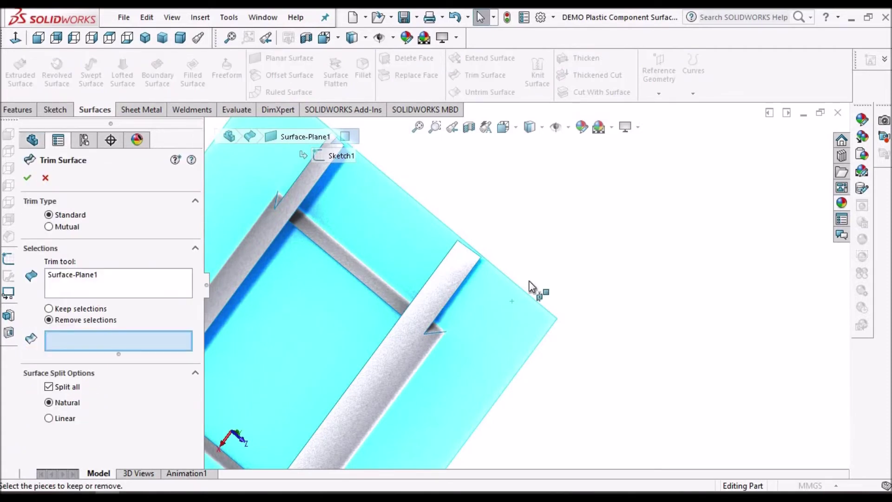
pyautogui.click(412, 310)
pyautogui.scroll(5, 376, 369)
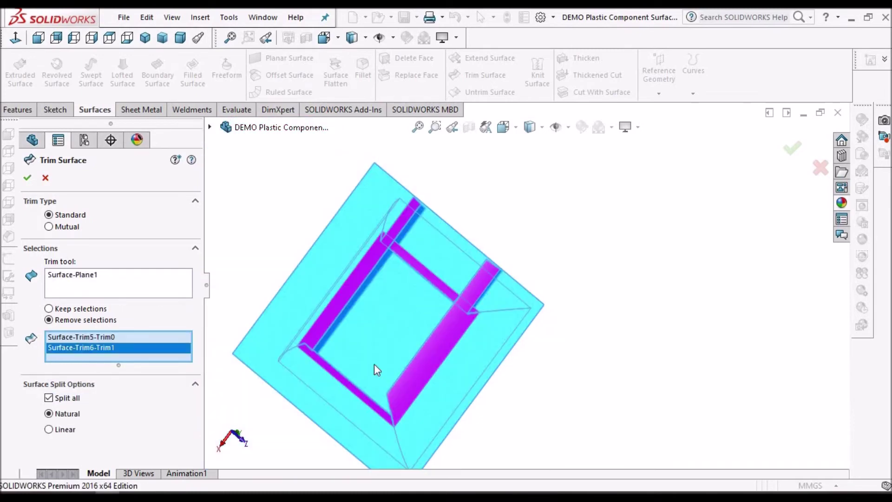
pyautogui.scroll(-4, 357, 379)
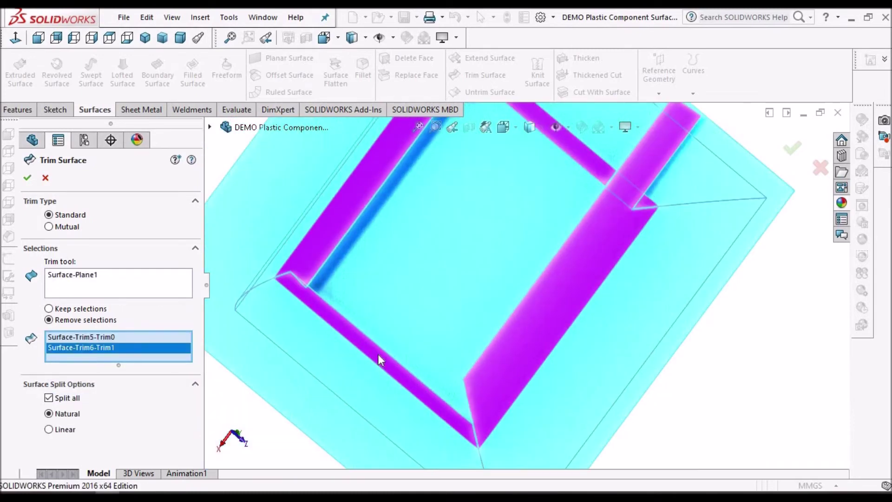
pyautogui.scroll(2, 378, 354)
pyautogui.moveTo(379, 354); pyautogui.dragTo(543, 204, button='middle')
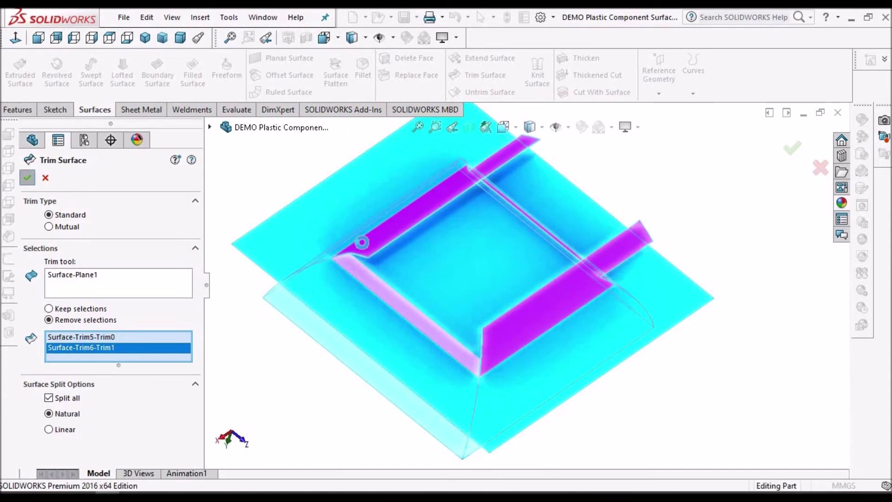
pyautogui.press('Return')
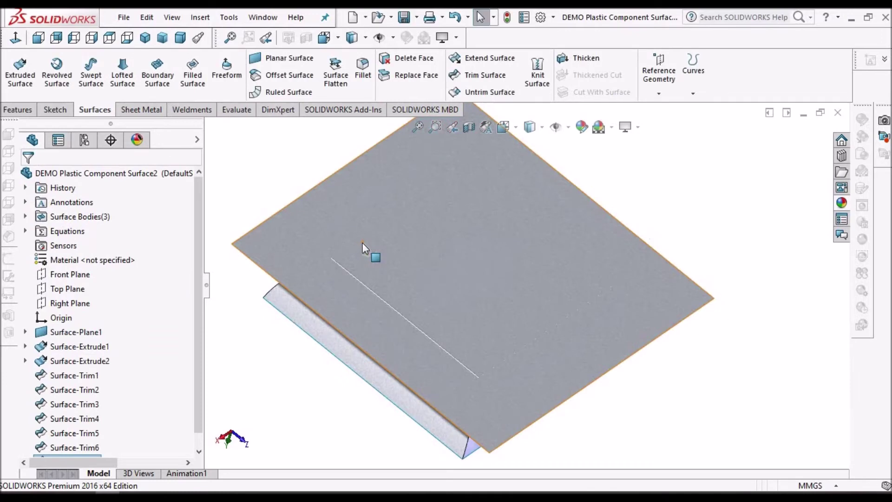
# Set up a Standard trim with removed selections, using the three joined walls instead of the single fourth wall as the trim tool
pyautogui.moveTo(364, 371); pyautogui.dragTo(400, 495, button='middle')
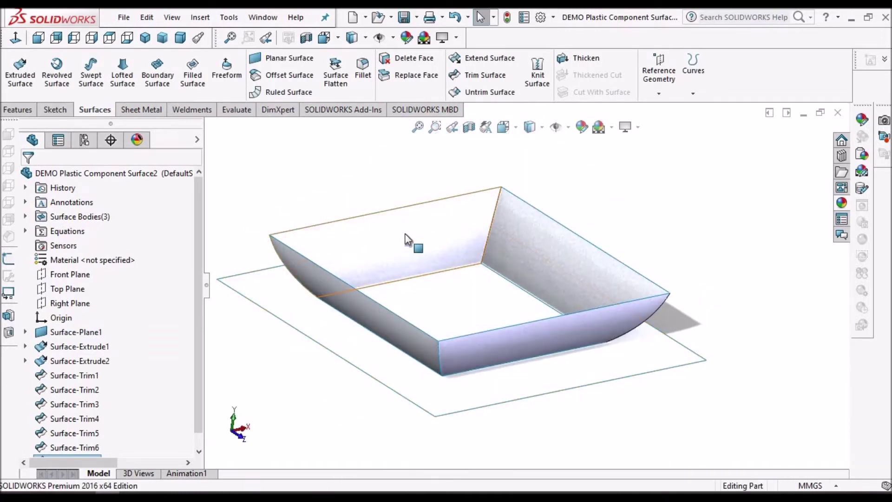
pyautogui.click(406, 233)
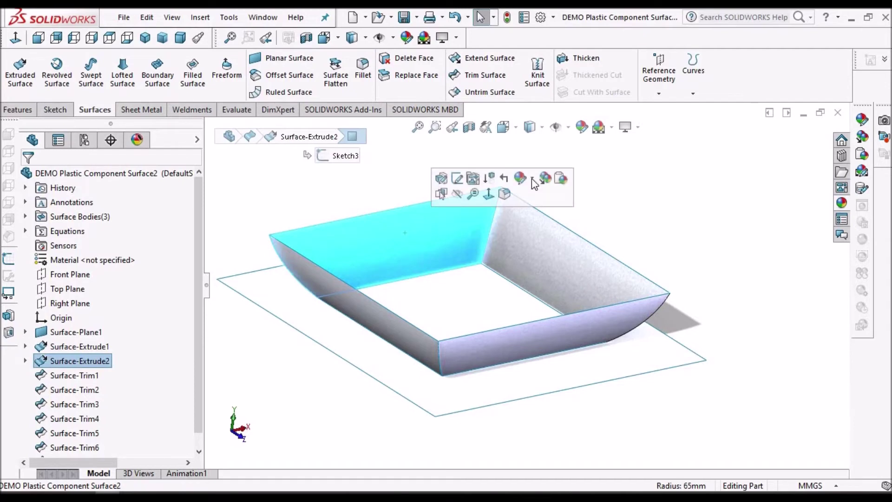
pyautogui.click(485, 75)
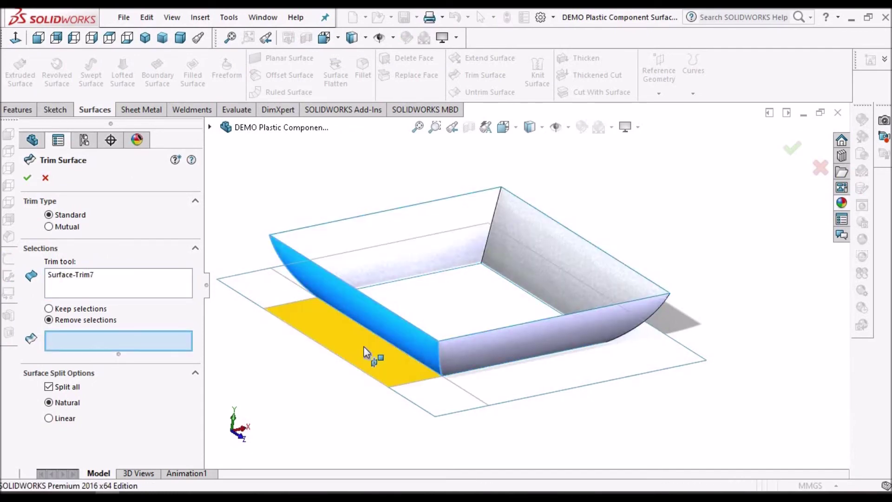
pyautogui.click(89, 286)
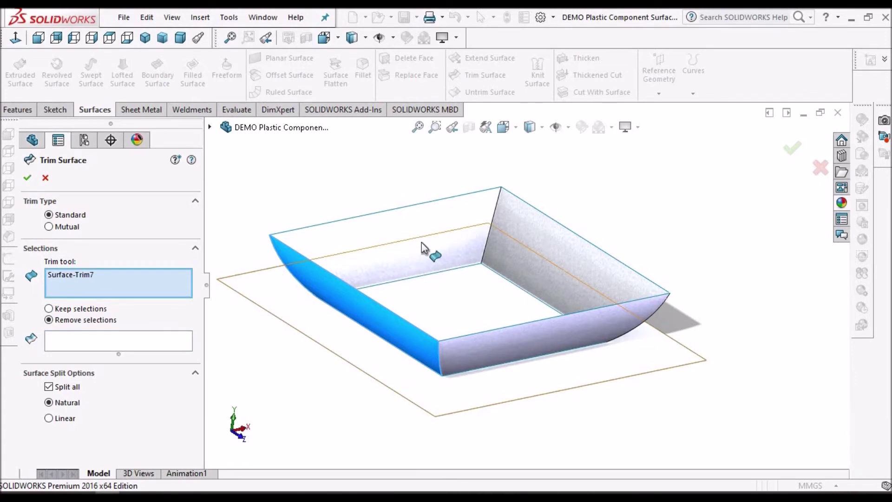
pyautogui.click(361, 306)
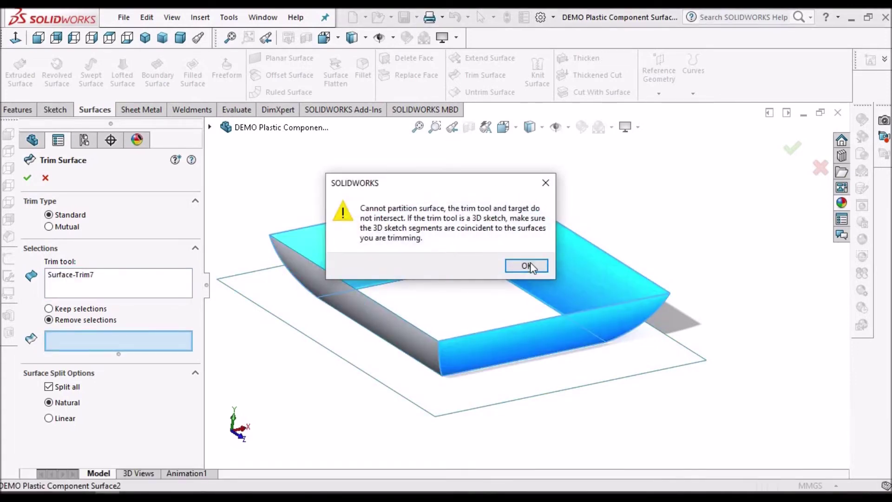
pyautogui.click(526, 265)
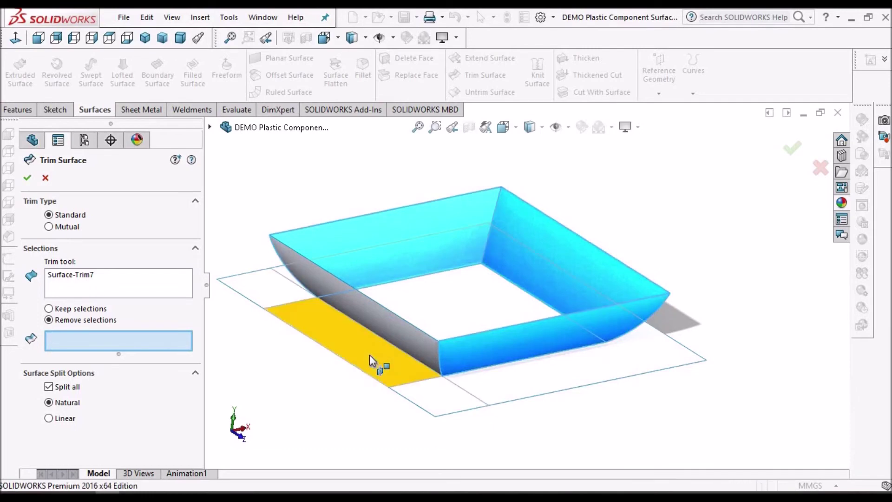
# Remove all the planar base pieces lying outside the container walls, keeping the base inside, and apply the trim
pyautogui.click(397, 362)
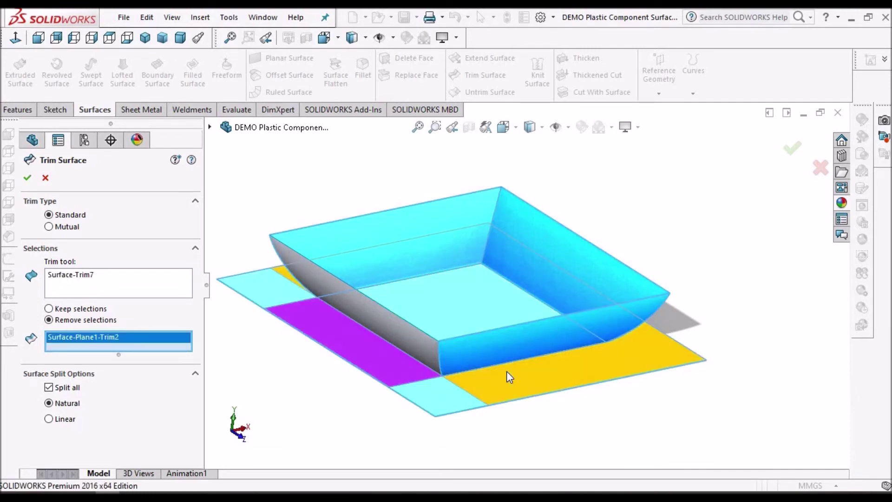
pyautogui.click(506, 371)
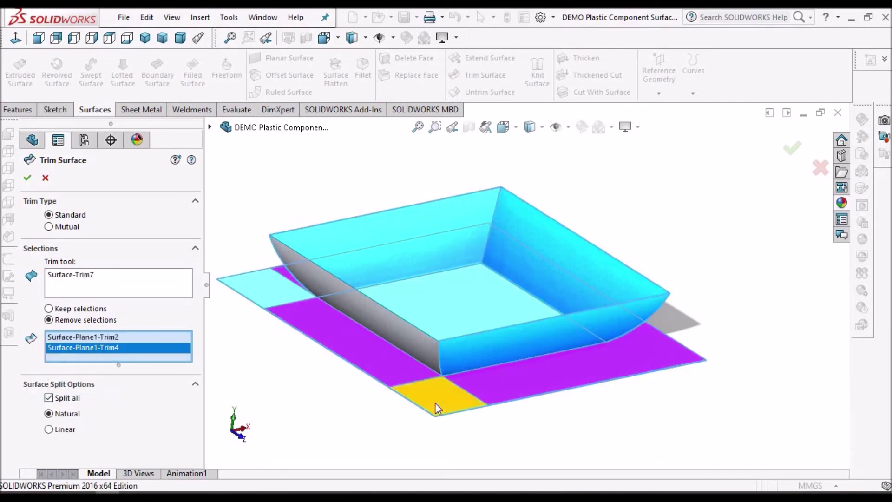
pyautogui.click(445, 411)
pyautogui.moveTo(438, 302); pyautogui.dragTo(378, 388, button='middle')
pyautogui.click(378, 388)
pyautogui.moveTo(380, 264); pyautogui.dragTo(328, 325, button='middle')
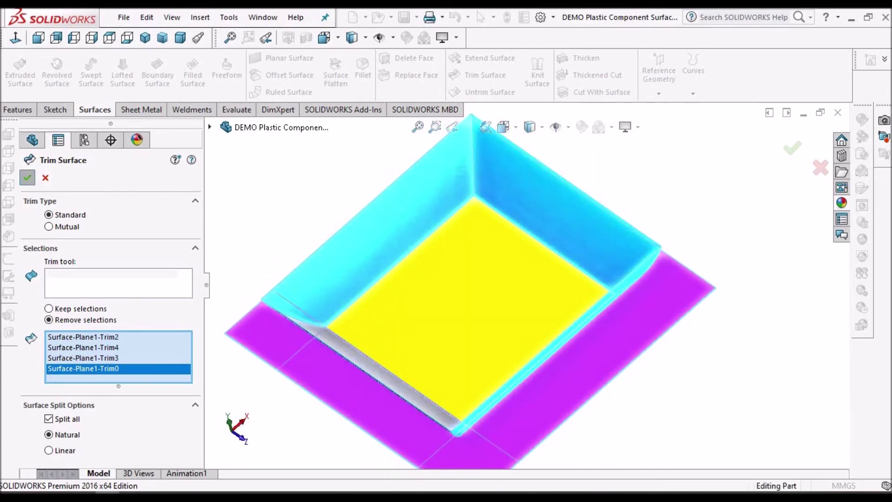
pyautogui.press('Return')
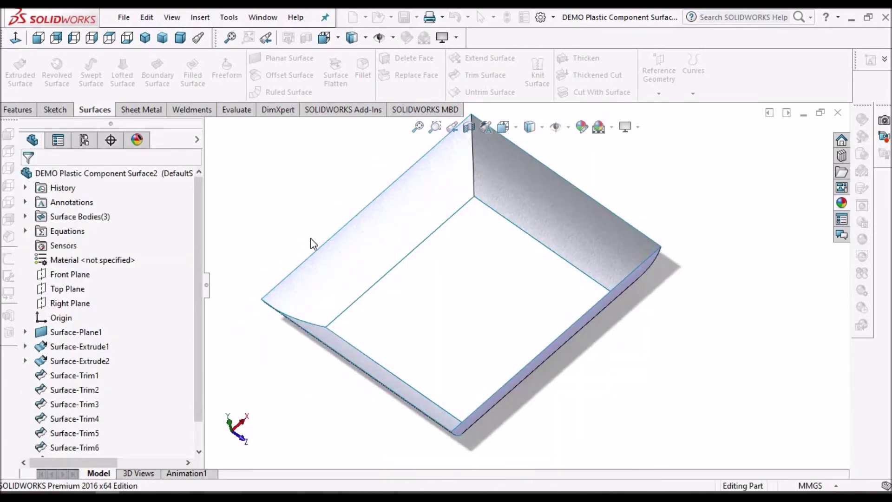
# Knit the two wall surface bodies and the trimmed base into one surface with a 0.01 mm knitting tolerance
pyautogui.moveTo(459, 231); pyautogui.dragTo(522, 307, button='middle')
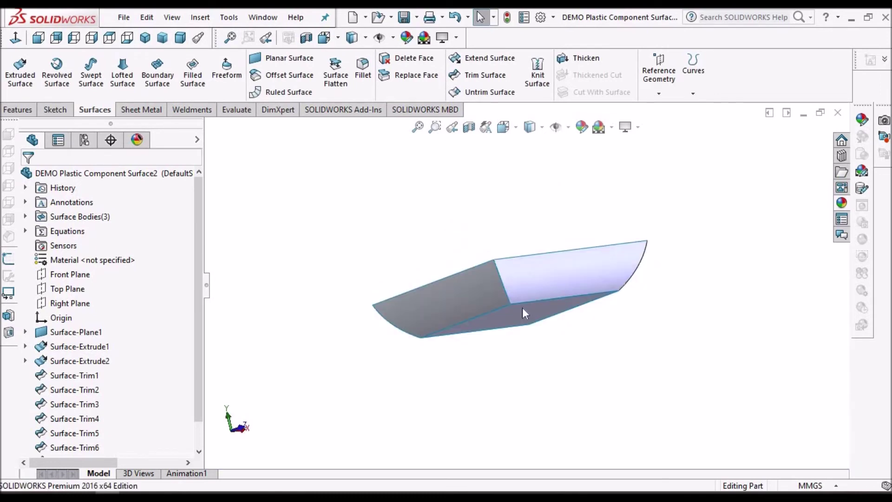
pyautogui.scroll(-3, 533, 305)
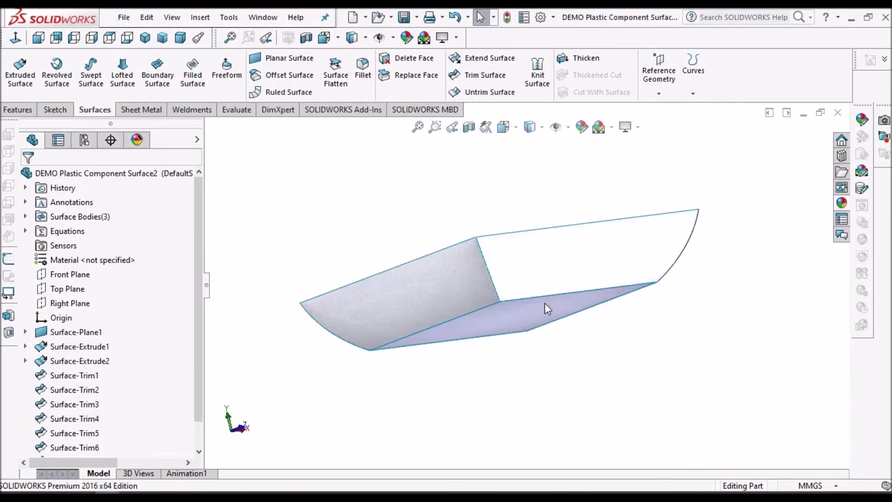
pyautogui.click(536, 69)
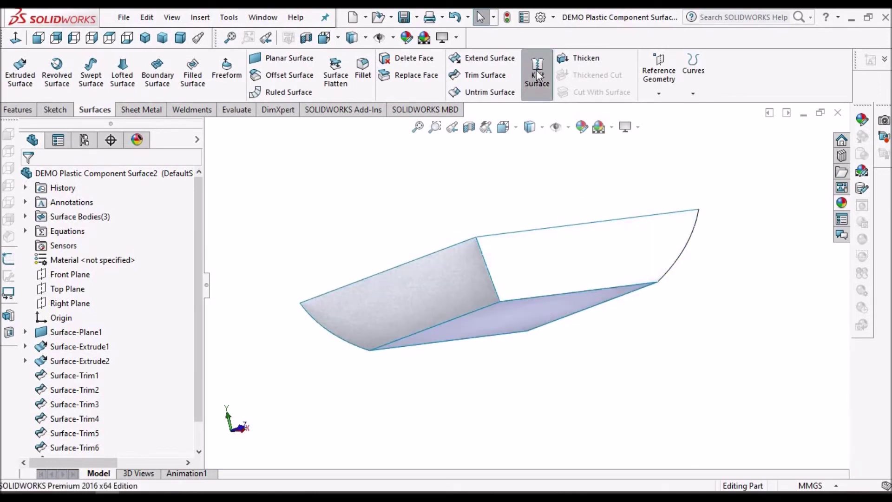
pyautogui.click(512, 277)
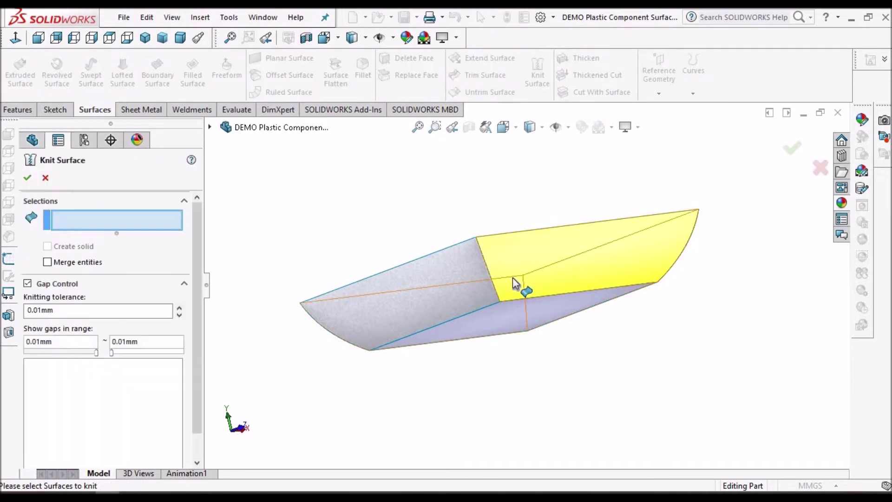
pyautogui.click(430, 298)
pyautogui.click(620, 281)
pyautogui.moveTo(533, 263); pyautogui.dragTo(433, 330, button='middle')
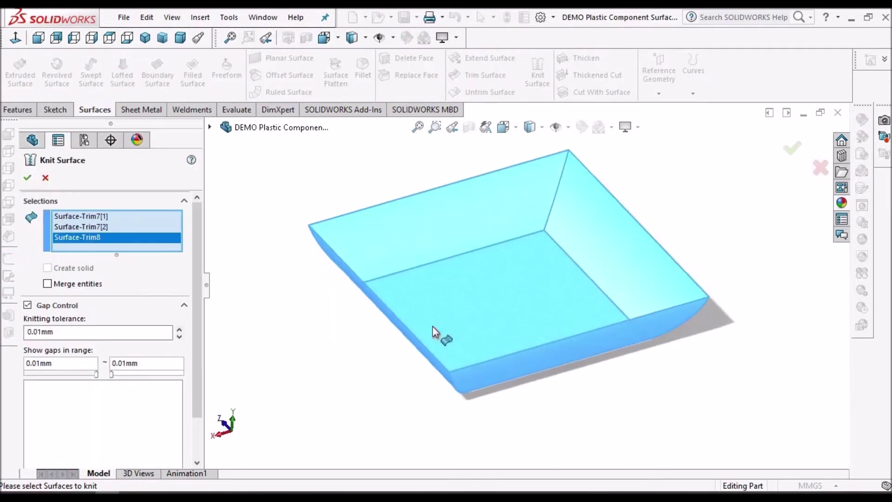
pyautogui.click(27, 177)
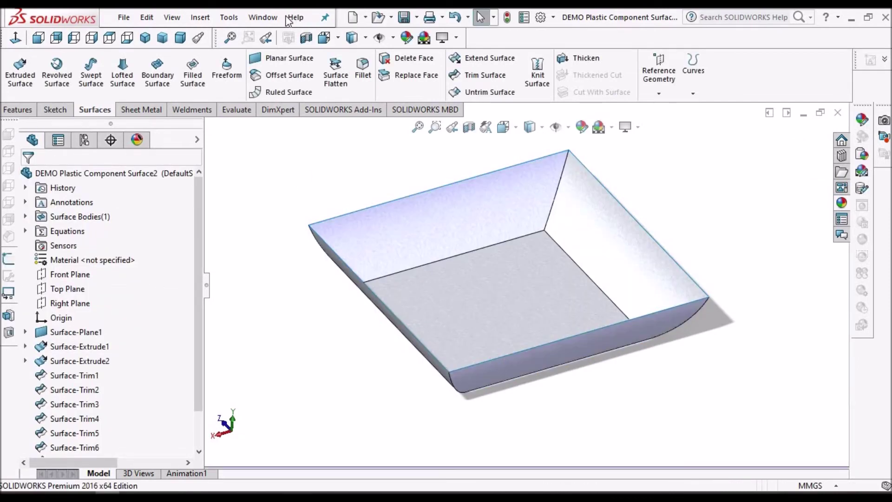
# Fillet the four corner edges between the container walls with a symmetric 10 mm radius
pyautogui.click(179, 39)
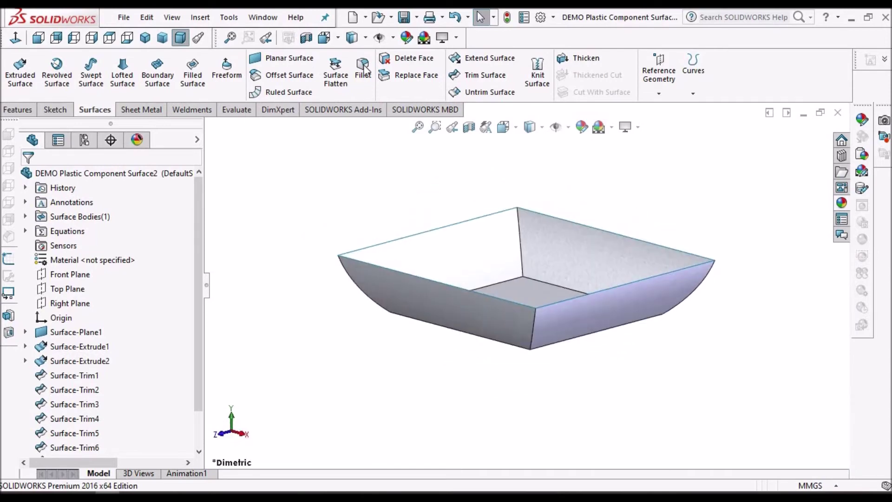
pyautogui.click(533, 320)
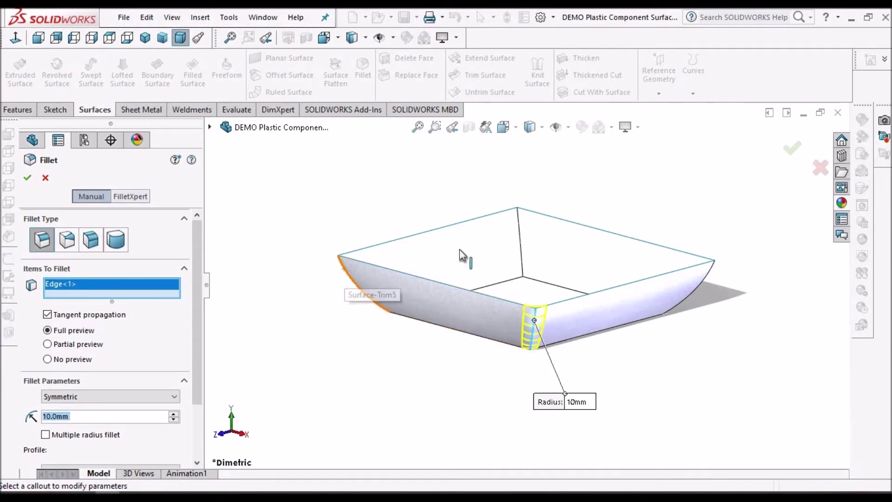
pyautogui.click(345, 273)
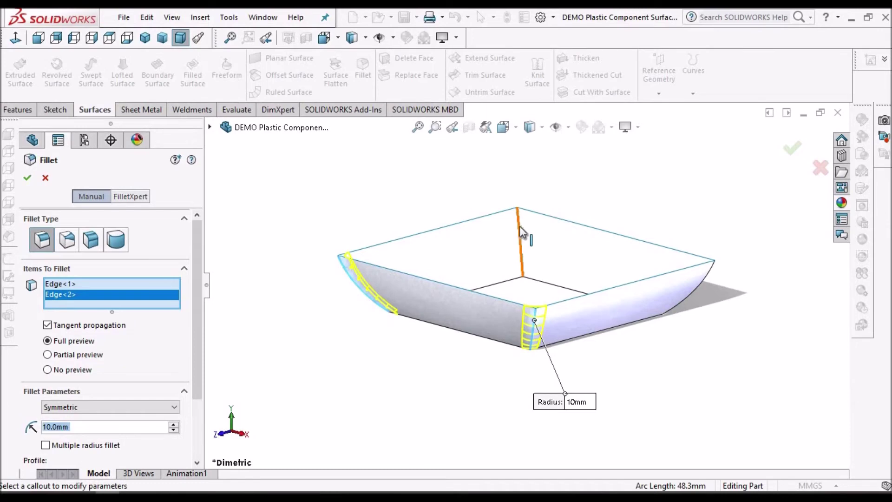
pyautogui.click(521, 232)
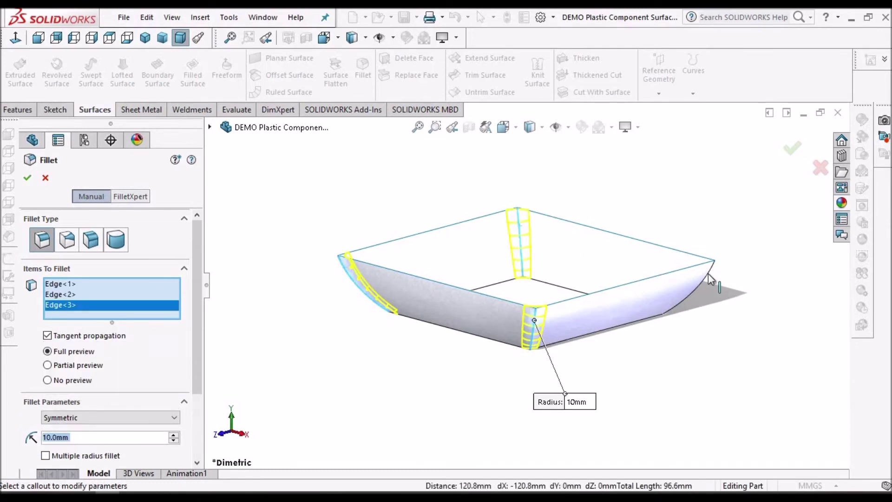
pyautogui.click(708, 273)
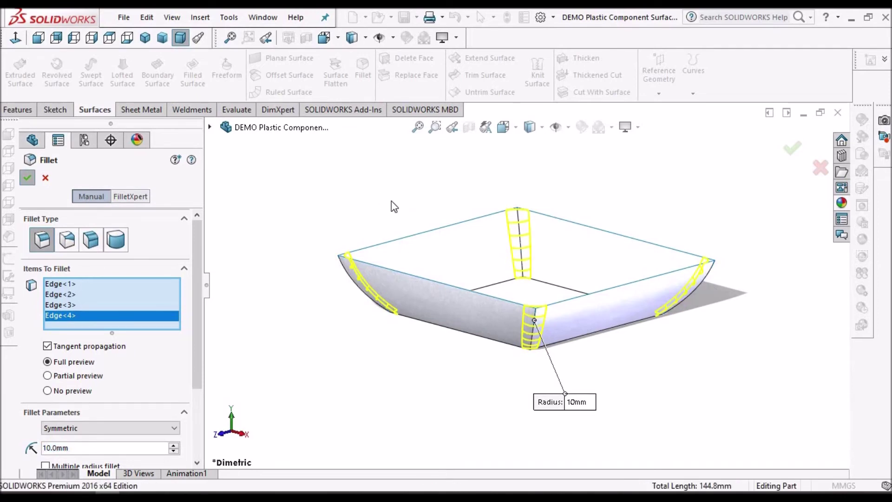
pyautogui.press('Return')
# Fillet all edges of the base face with a 10 mm radius and expand the list of surface bodies
pyautogui.moveTo(510, 283); pyautogui.dragTo(509, 93, button='middle')
pyautogui.click(514, 280)
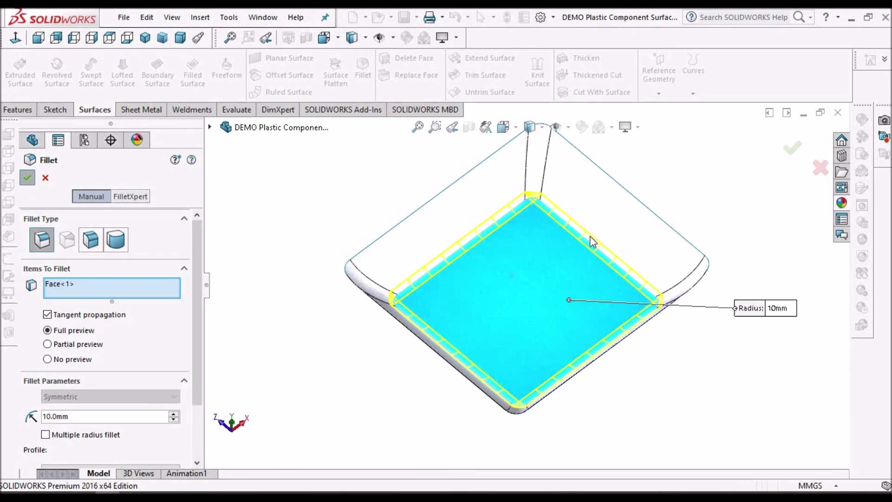
pyautogui.press('Return')
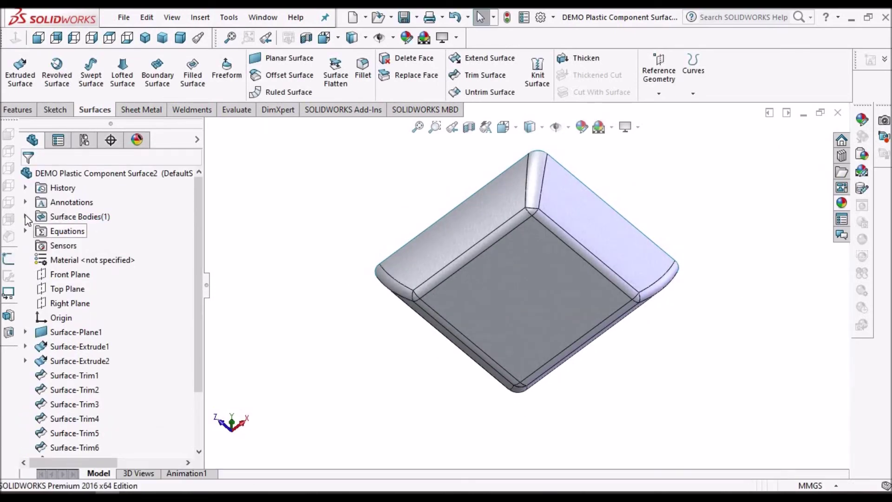
pyautogui.click(26, 217)
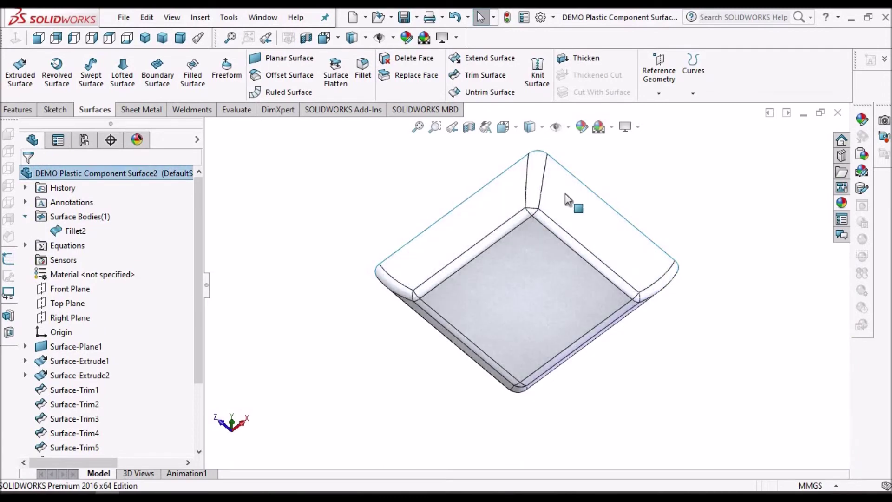
# Thicken the filleted container surface body into a solid with a 1 mm wall thickness
pyautogui.moveTo(539, 295); pyautogui.dragTo(353, 342, button='middle')
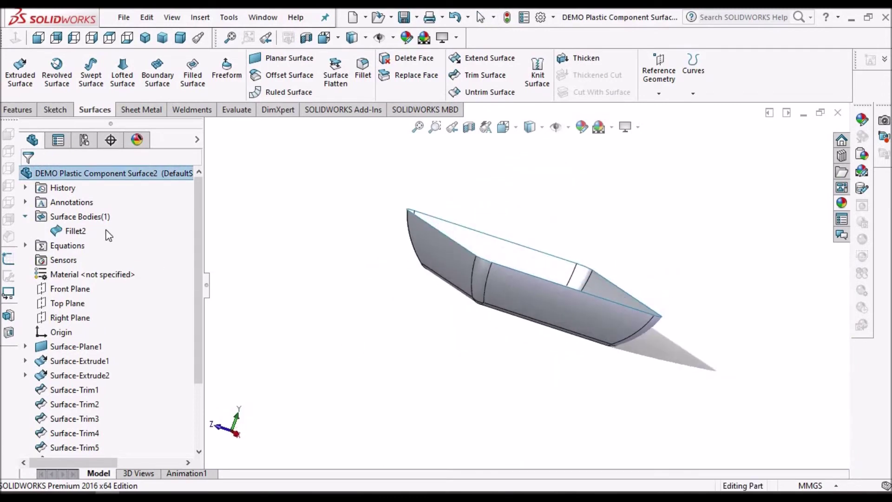
pyautogui.click(82, 233)
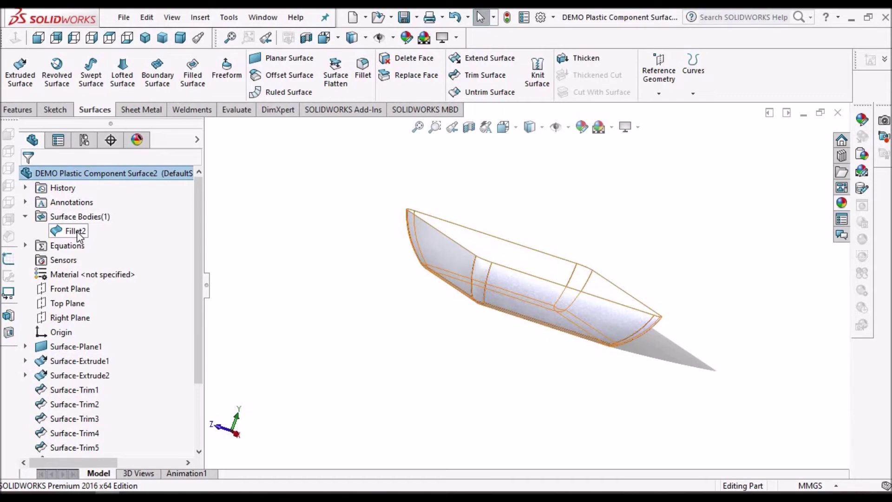
pyautogui.click(283, 222)
pyautogui.scroll(-3, 544, 257)
pyautogui.moveTo(509, 299); pyautogui.dragTo(489, 324, button='middle')
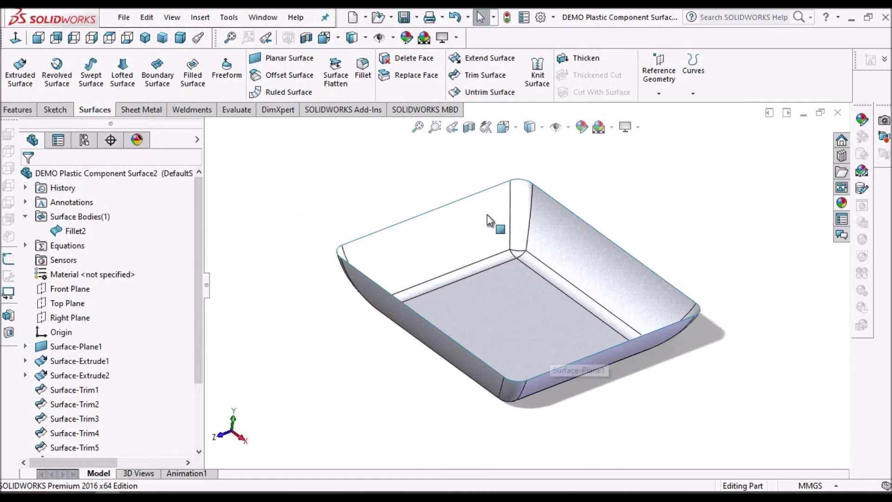
pyautogui.click(581, 57)
pyautogui.click(509, 287)
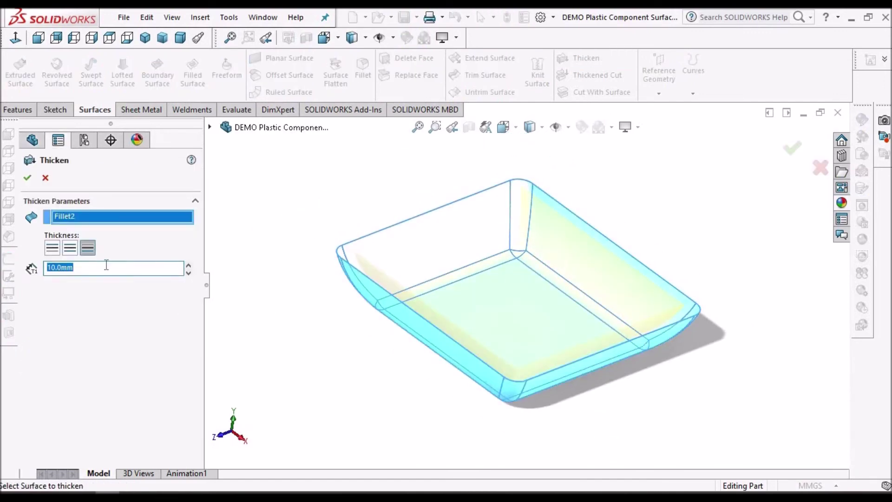
pyautogui.write('1')
pyautogui.press('Return')
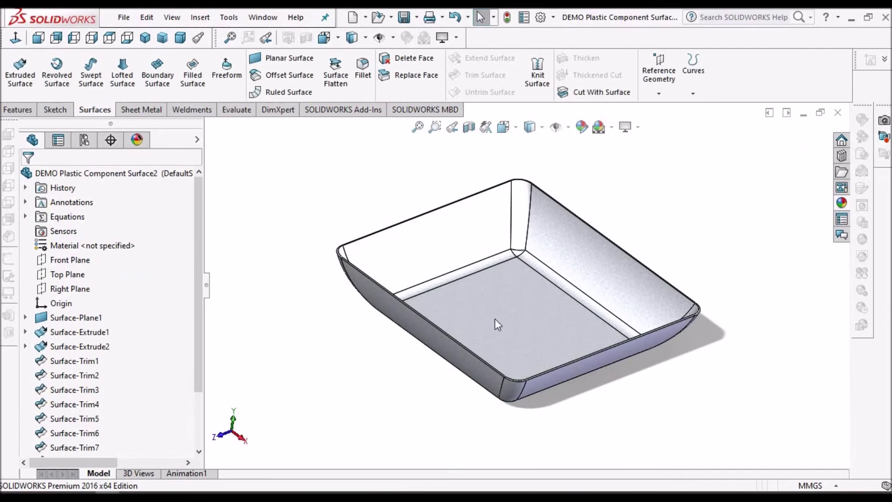
# Orient the thickened container to the dimetric view and save the part
pyautogui.scroll(-1, 494, 321)
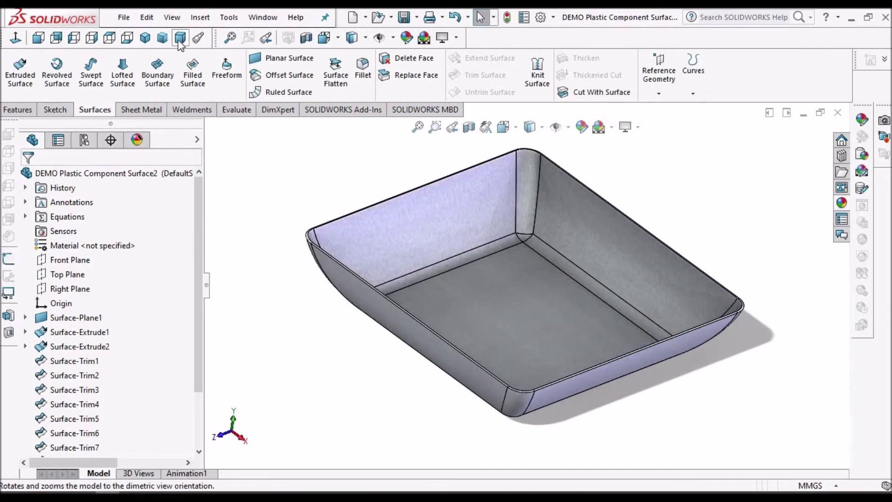
pyautogui.click(180, 37)
pyautogui.hotkey('ctrl', 's')
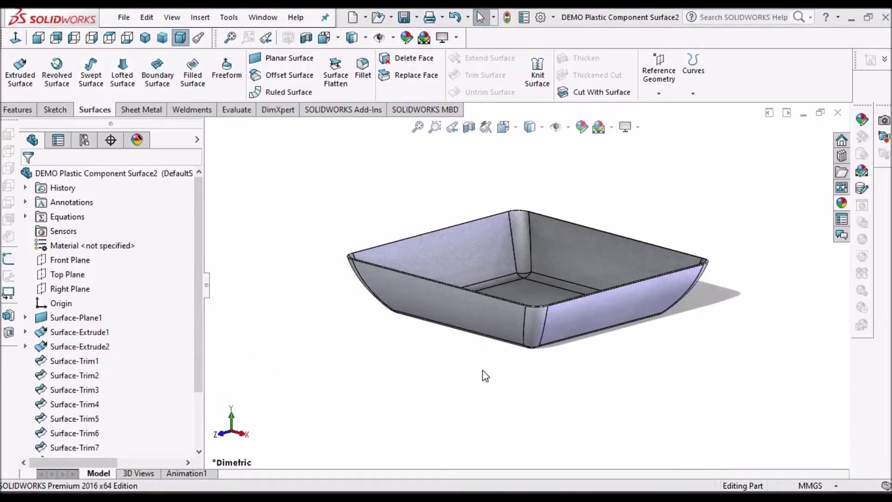
pyautogui.scroll(-3, 519, 249)
pyautogui.scroll(3, 519, 250)
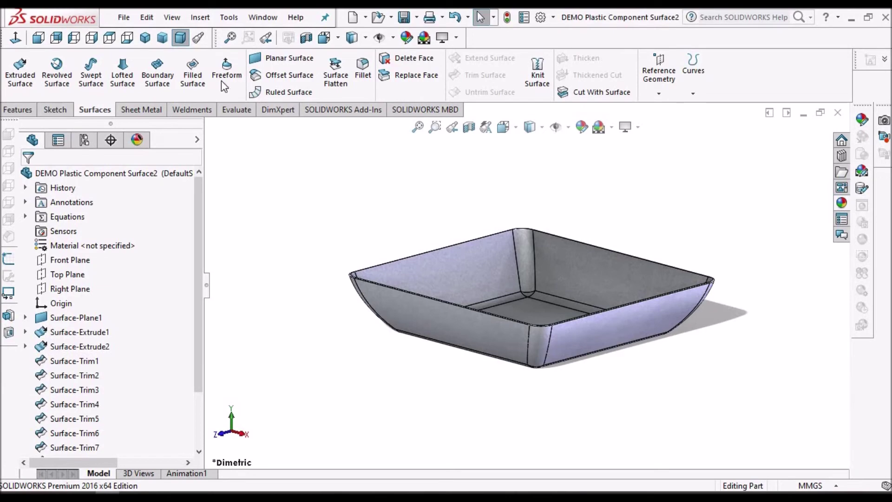
# Run a draft analysis with the inner base face as pull direction, examine the draft of the walls, and exit the analysis
pyautogui.click(235, 119)
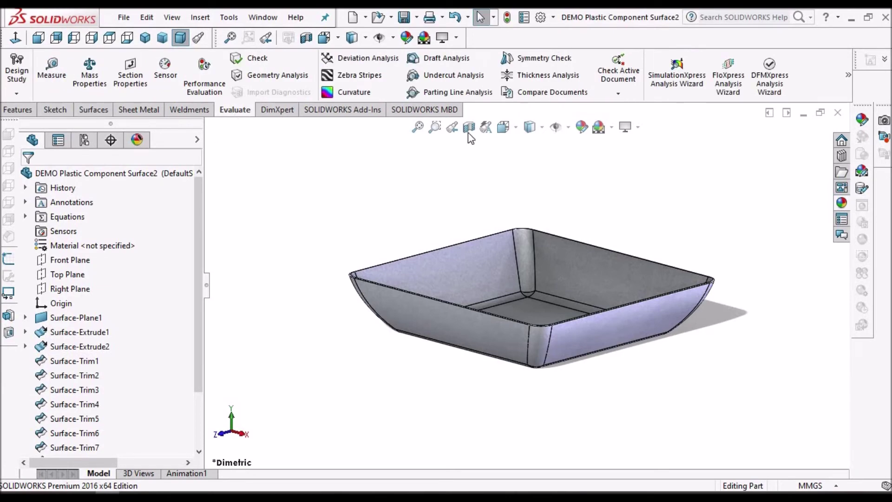
pyautogui.click(460, 59)
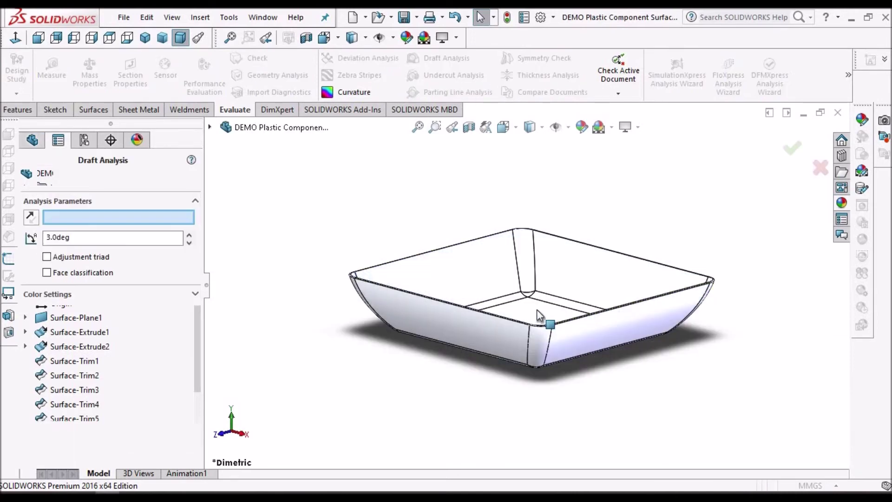
pyautogui.click(537, 310)
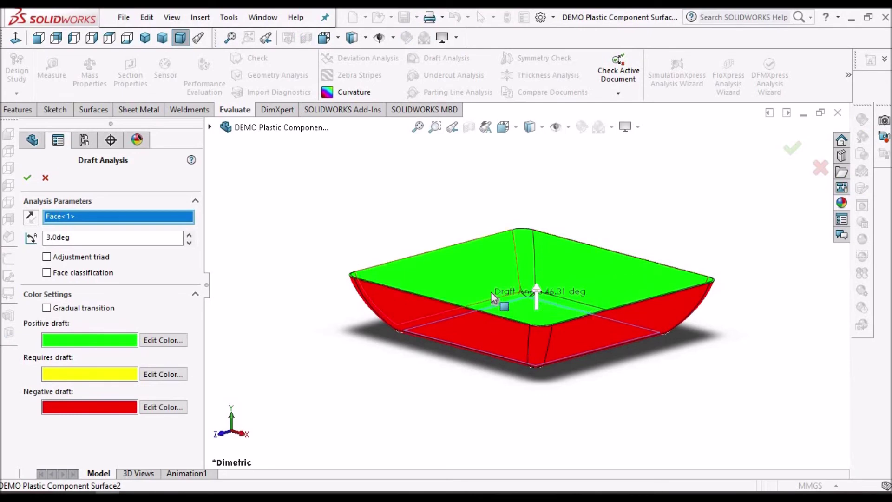
pyautogui.scroll(-3, 491, 291)
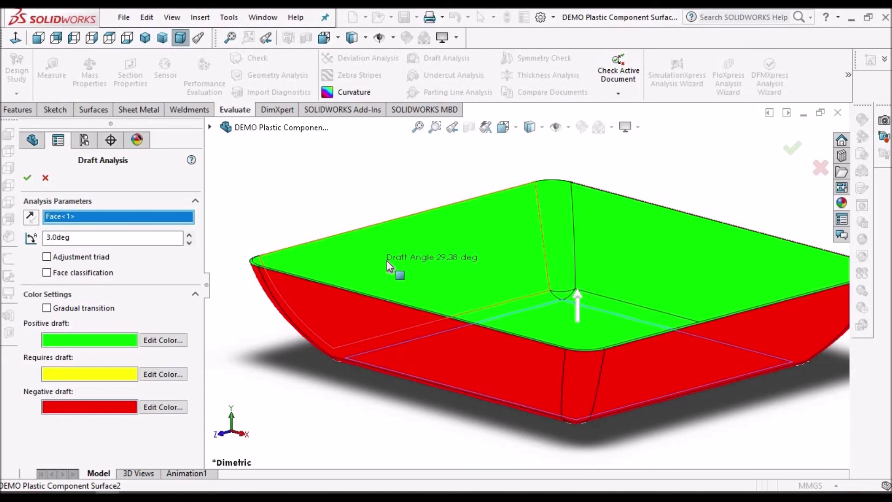
pyautogui.scroll(3, 387, 260)
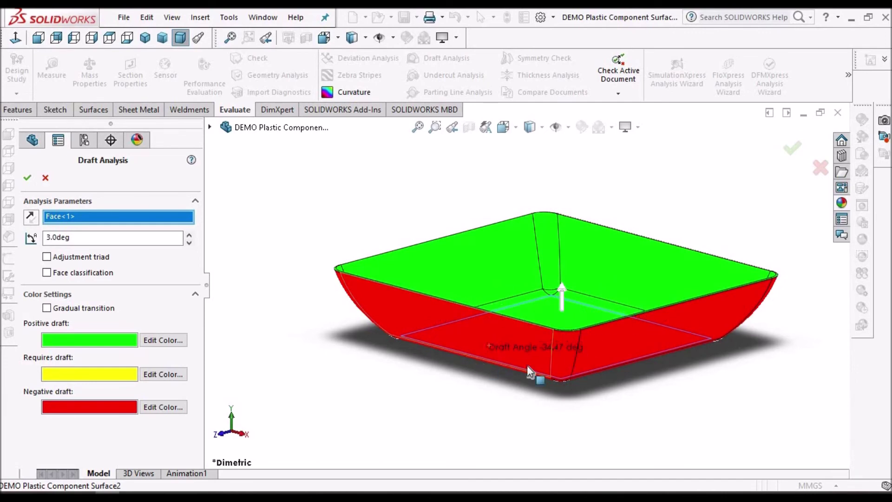
pyautogui.moveTo(599, 223); pyautogui.dragTo(652, 332, button='middle')
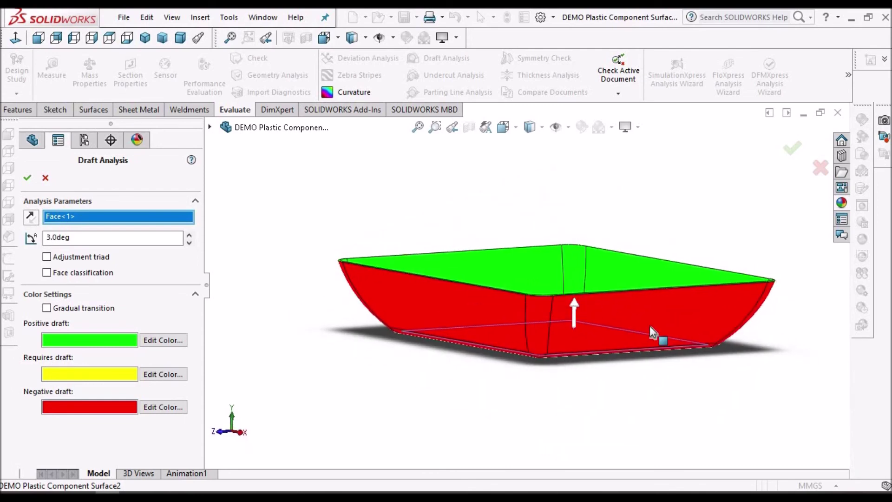
pyautogui.moveTo(442, 239); pyautogui.dragTo(437, 258, button='middle')
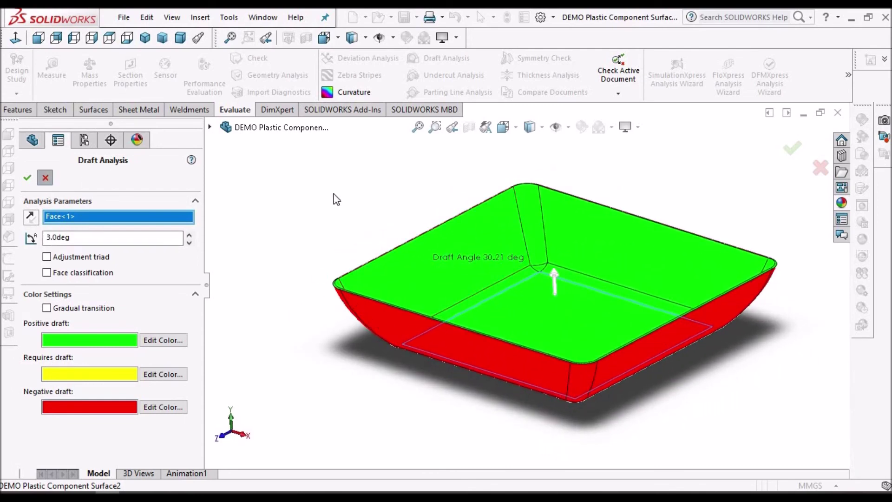
pyautogui.press('Escape')
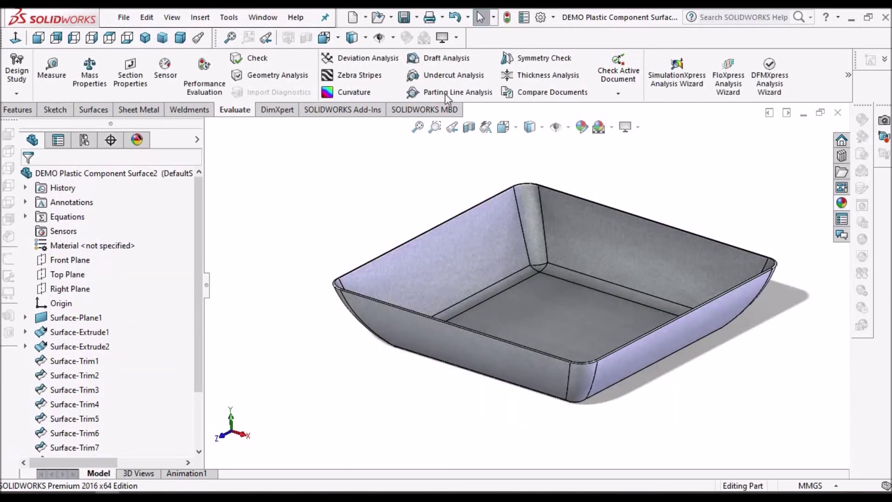
# Run an undercut analysis using the inner base face as the direction reference, review the face classification, and exit
pyautogui.click(448, 75)
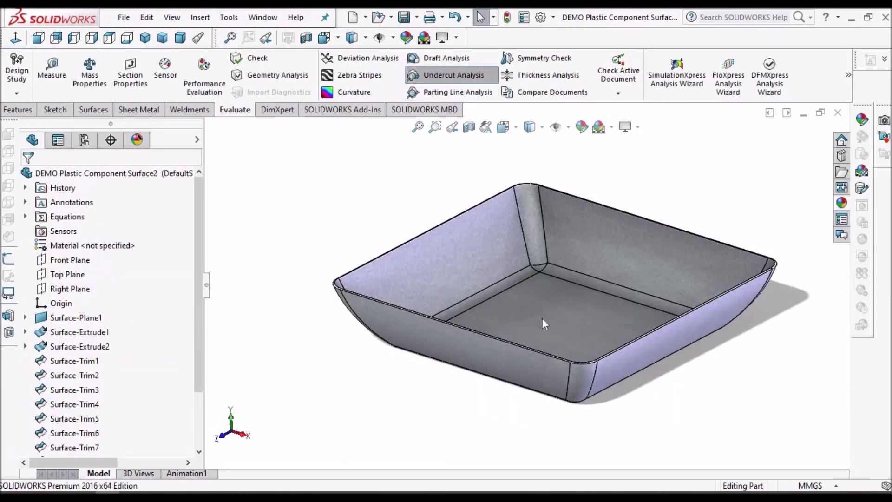
pyautogui.click(543, 323)
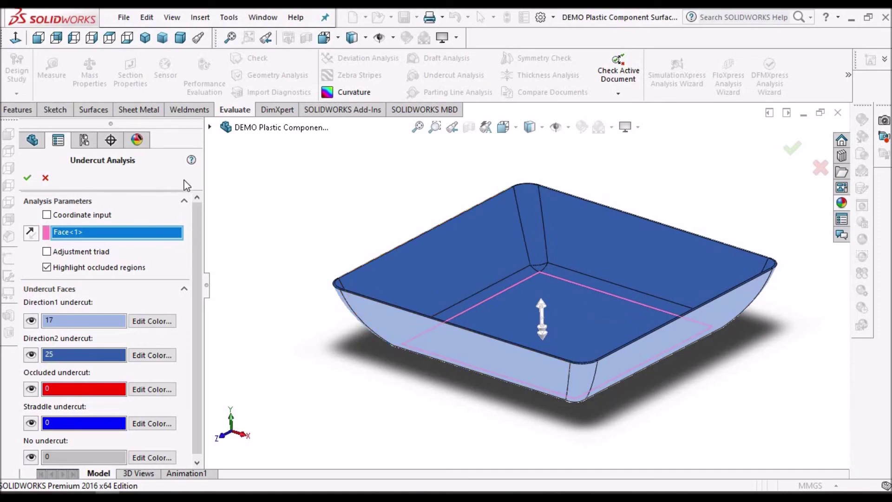
pyautogui.click(48, 178)
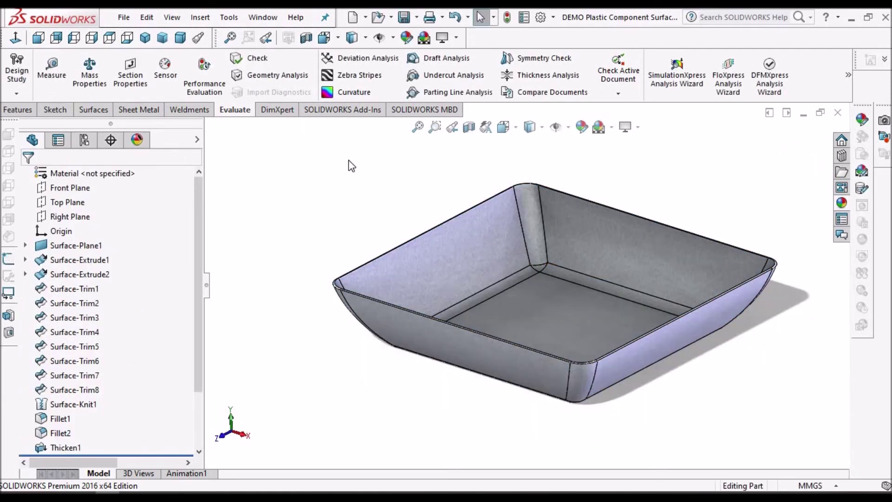
# Run a thickness analysis for thin regions with a 1.0 mm target thickness and review the thickness scale
pyautogui.click(541, 74)
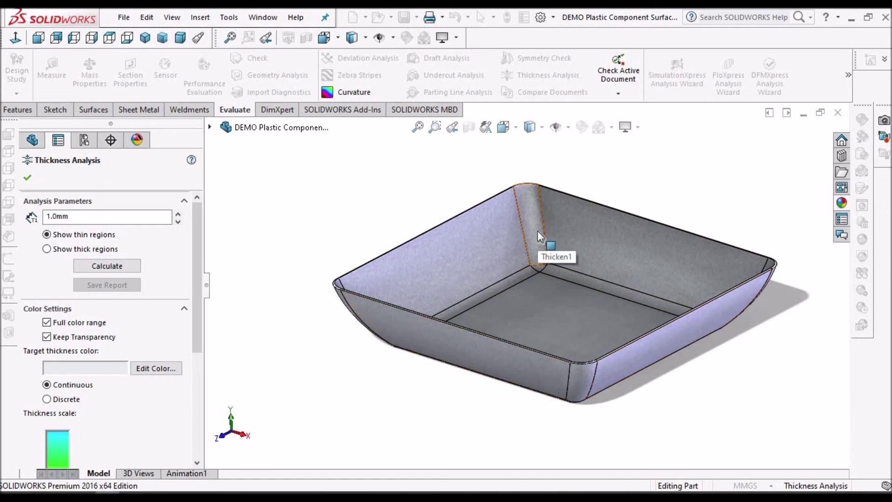
pyautogui.click(109, 263)
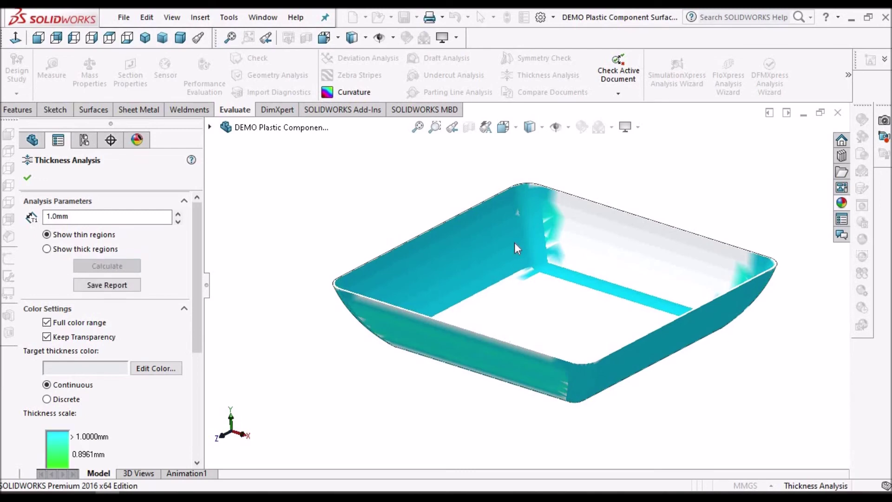
pyautogui.scroll(-2, 515, 245)
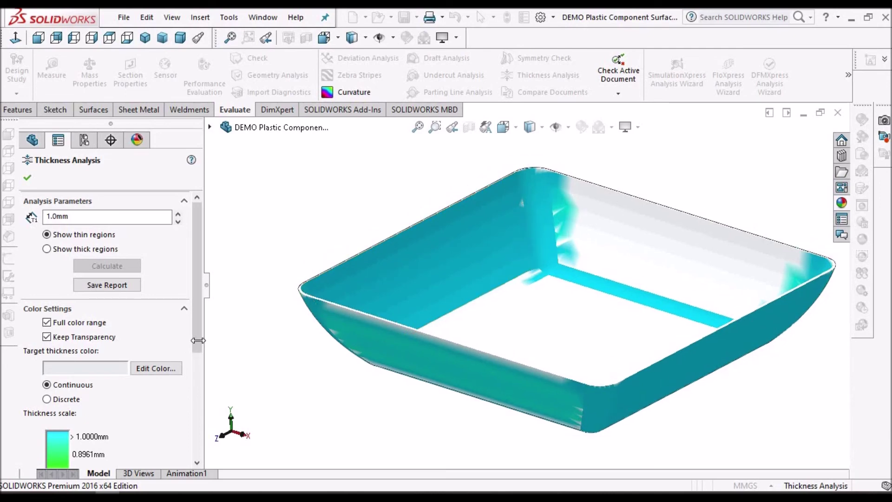
pyautogui.scroll(-5, 190, 384)
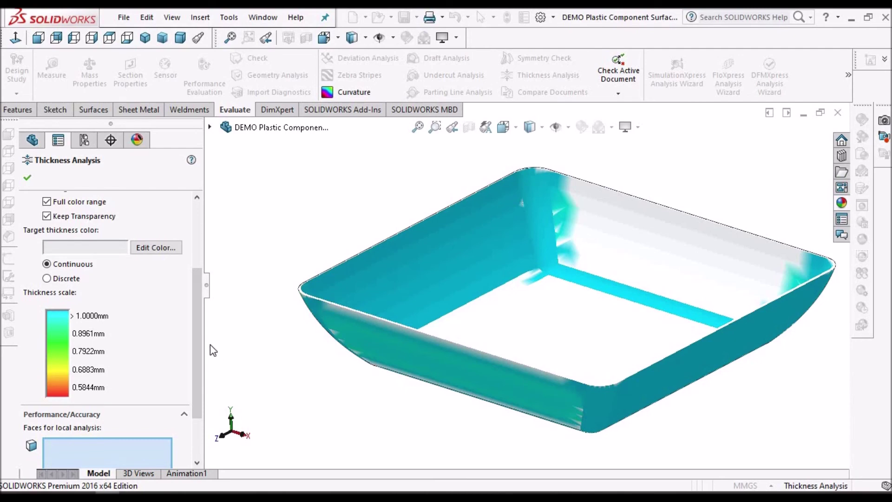
pyautogui.moveTo(193, 339); pyautogui.dragTo(224, 271)
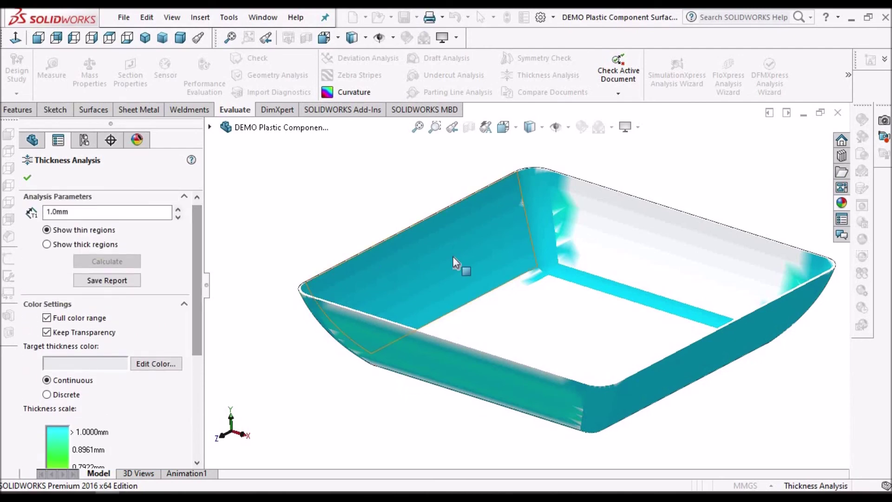
pyautogui.press('z')
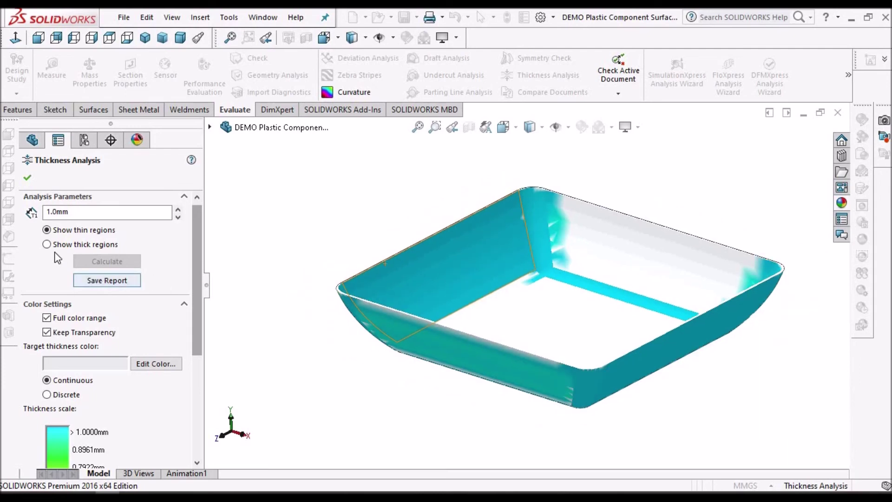
# Switch the thickness analysis to thick regions, probe the thickness of a side wall, and close the analysis
pyautogui.click(48, 245)
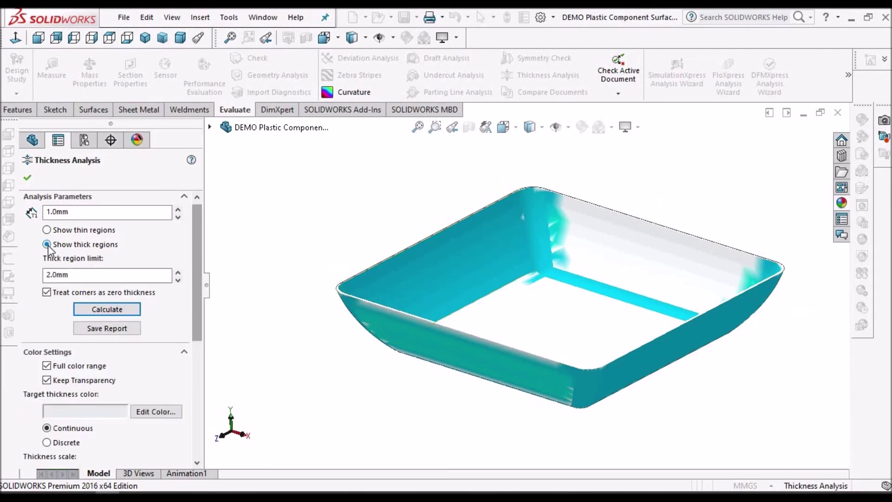
pyautogui.moveTo(475, 276)
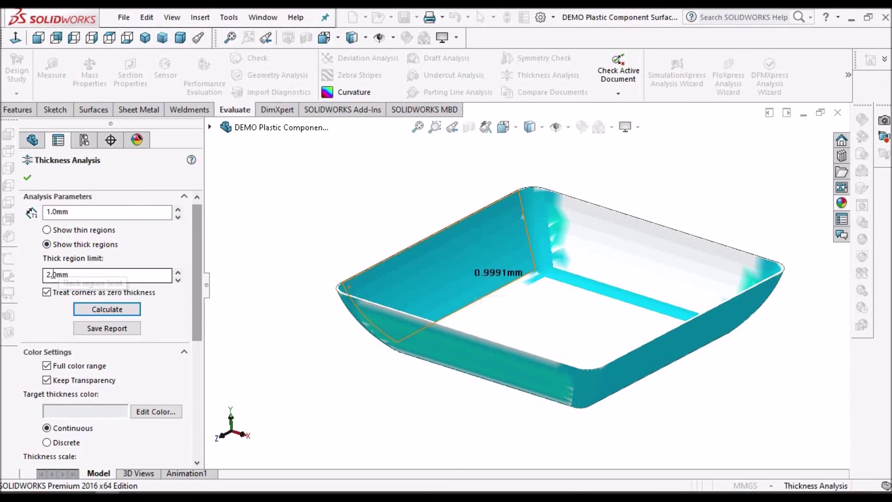
pyautogui.click(27, 178)
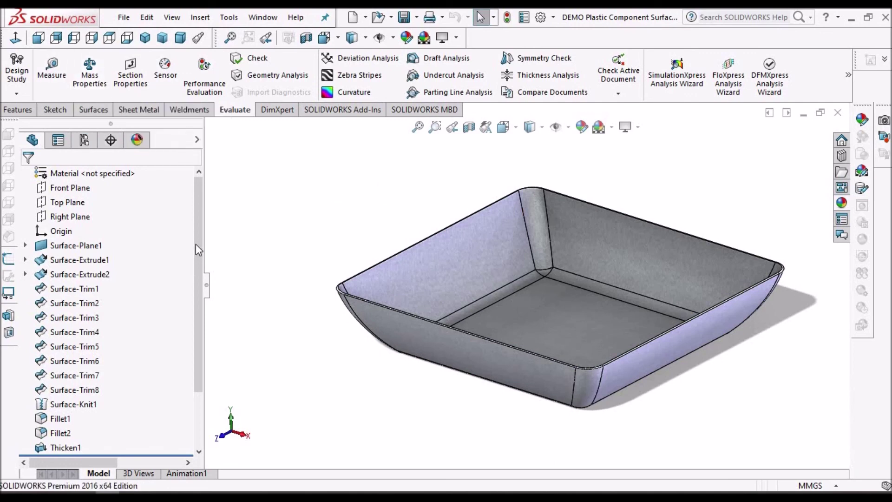
# Assign the ABS plastic material to the part
pyautogui.moveTo(196, 243); pyautogui.dragTo(199, 215)
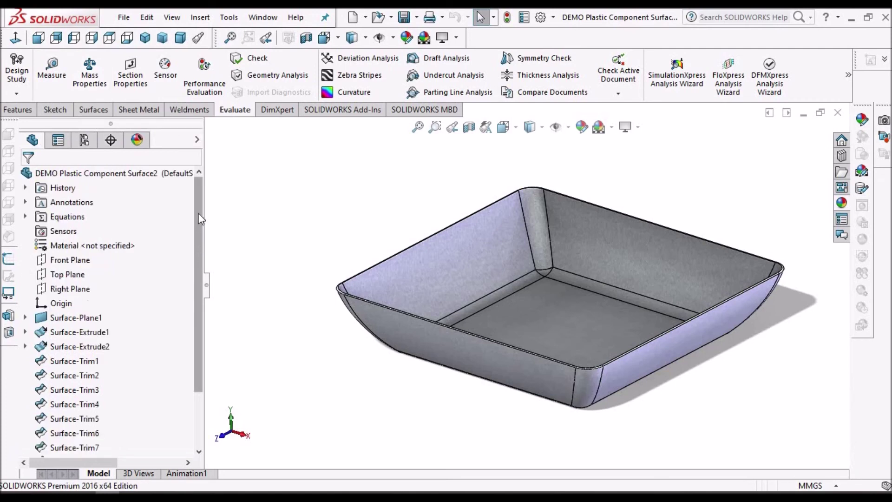
pyautogui.rightClick(99, 246)
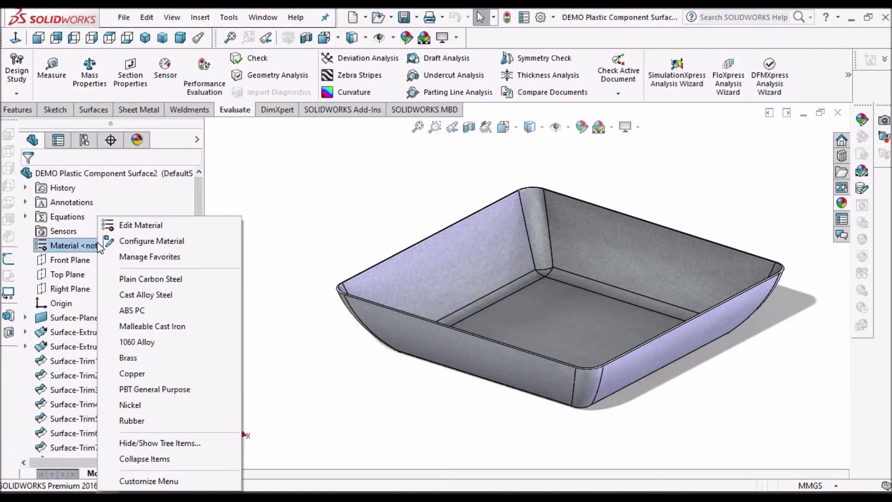
pyautogui.click(136, 226)
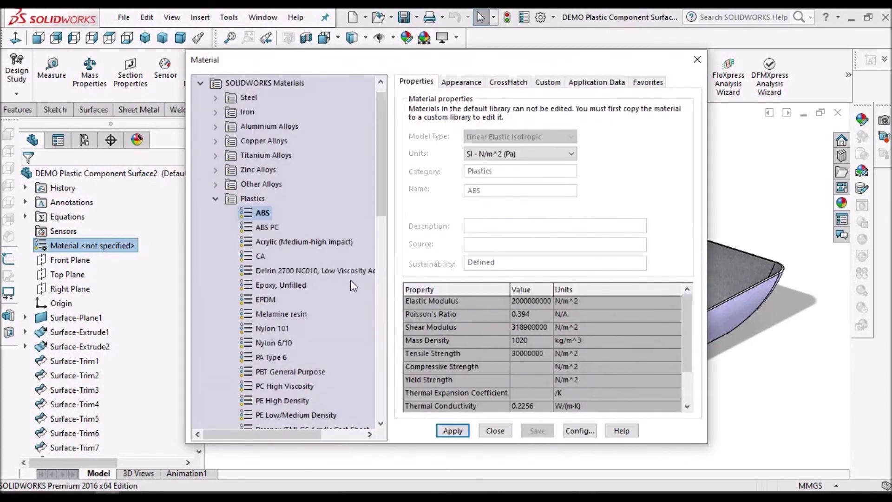
pyautogui.click(453, 432)
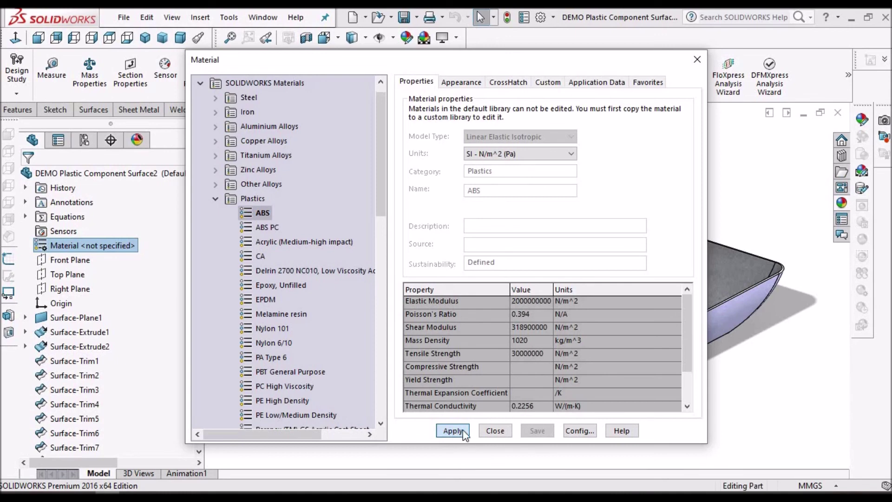
pyautogui.click(495, 431)
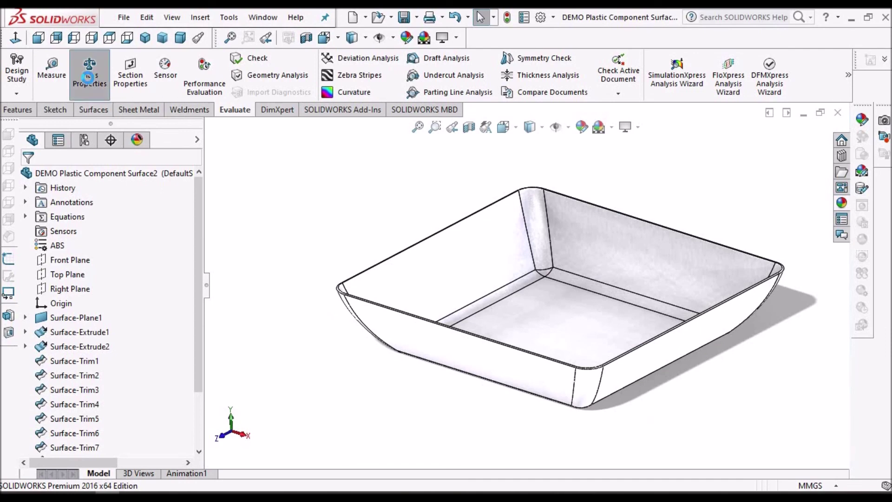
# Evaluate the container's mass properties and highlight its mass in the results
pyautogui.click(88, 77)
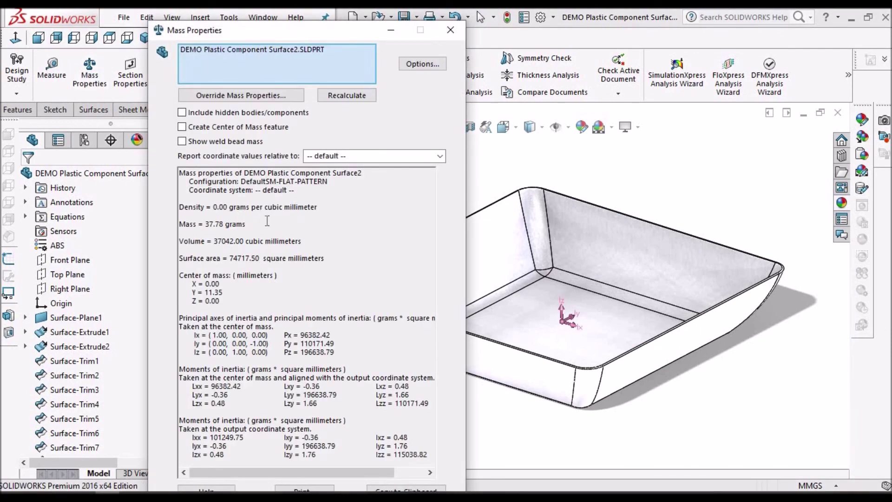
pyautogui.moveTo(203, 224); pyautogui.dragTo(259, 223)
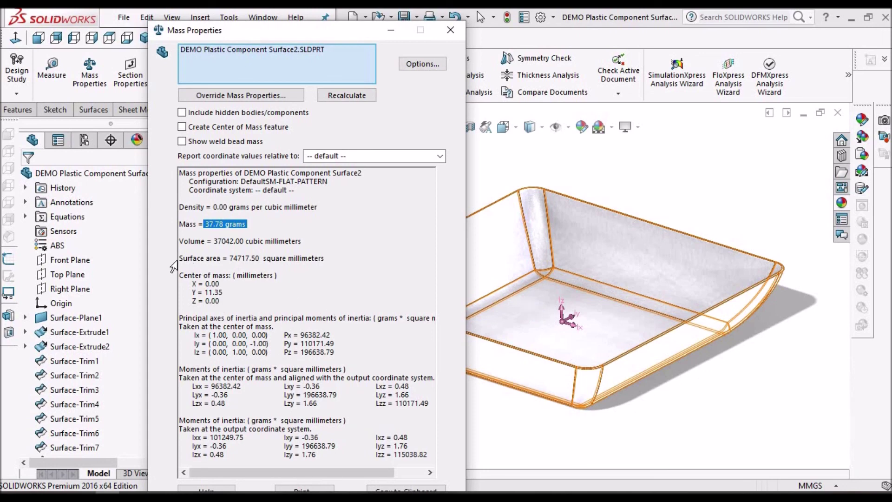
# Review the container's surface area and the Y coordinate of its center of mass in the mass properties results
pyautogui.moveTo(181, 258); pyautogui.dragTo(326, 259)
pyautogui.click(320, 275)
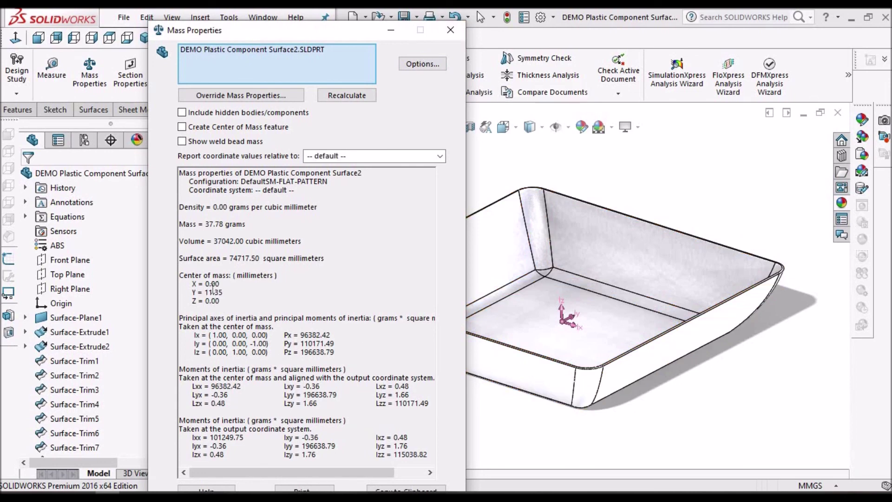
pyautogui.click(193, 291)
pyautogui.moveTo(221, 291); pyautogui.dragTo(235, 290)
pyautogui.click(274, 280)
# Check the container from the front against its center of mass results and close the mass properties evaluation
pyautogui.click(380, 32)
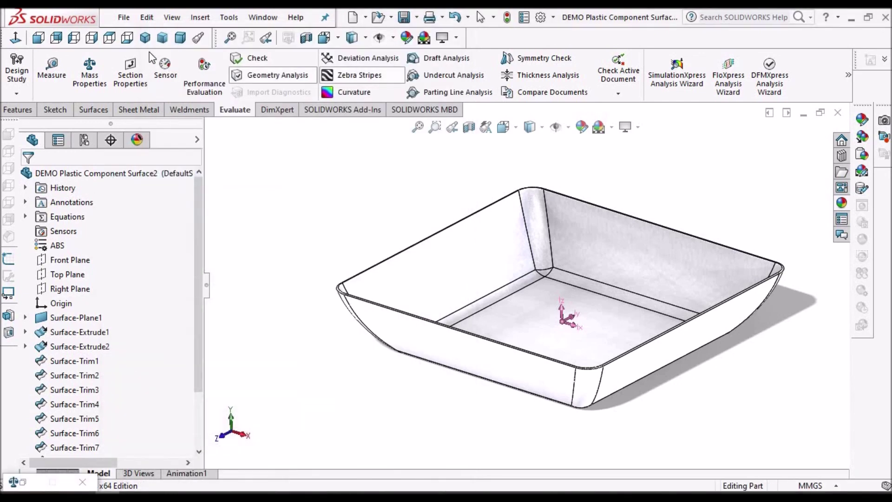
pyautogui.click(39, 42)
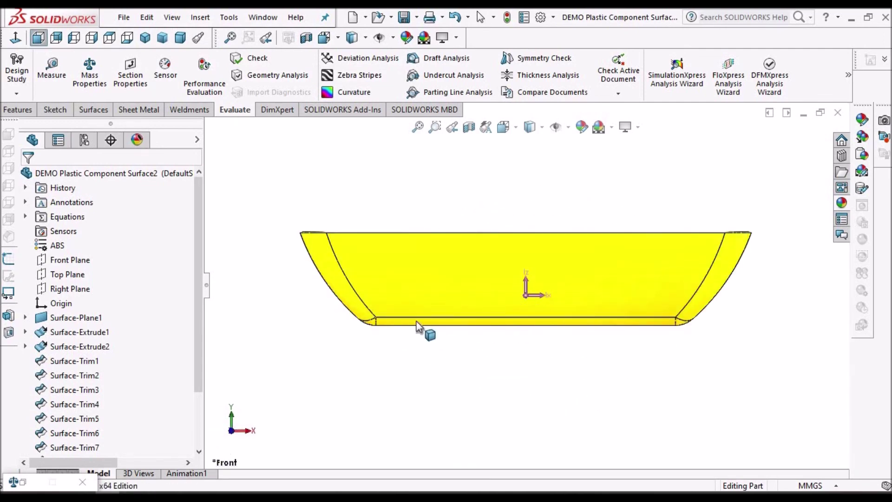
pyautogui.click(23, 482)
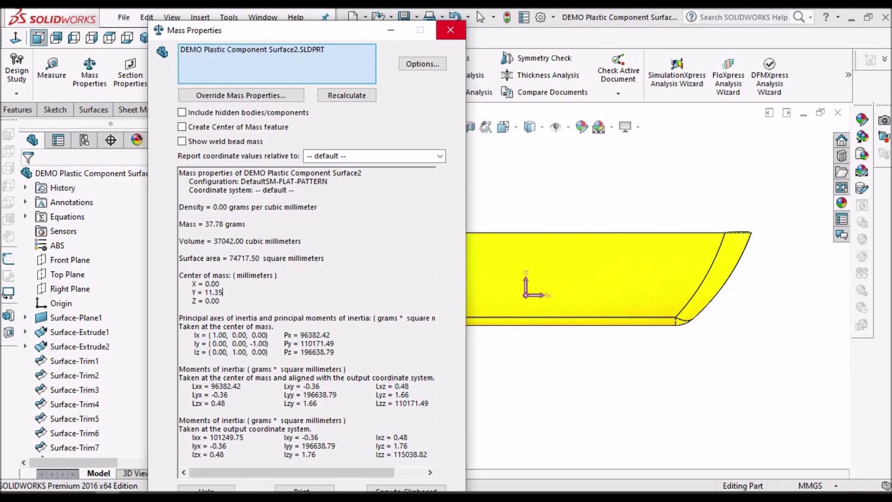
pyautogui.click(451, 31)
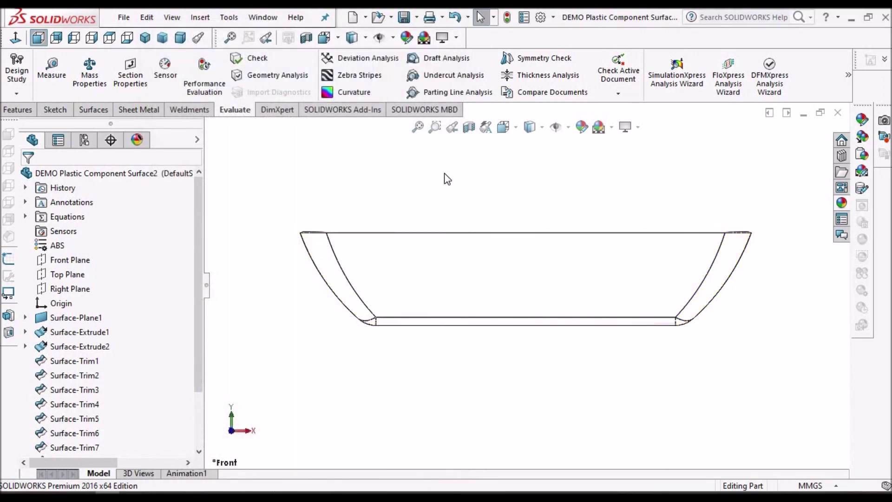
# Undo the ABS material assignment and switch to the Plastic Container title page PDF in the web browser
pyautogui.hotkey('ctrl', 'z')
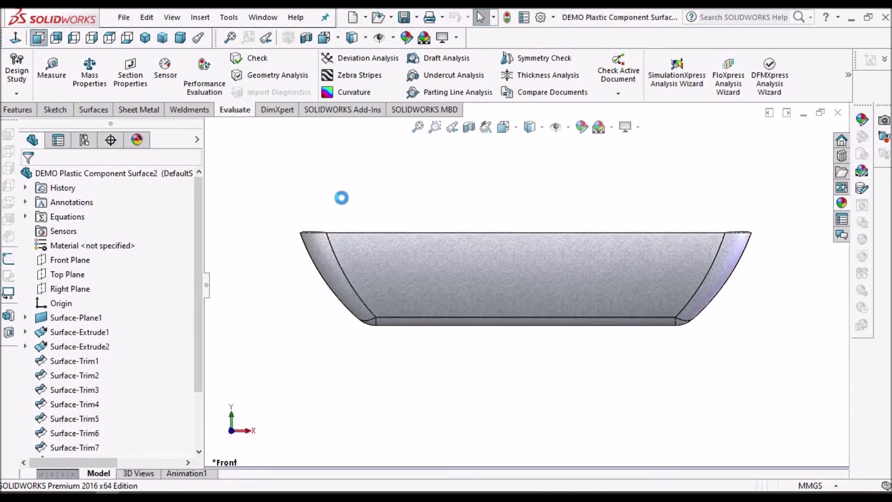
pyautogui.click(179, 38)
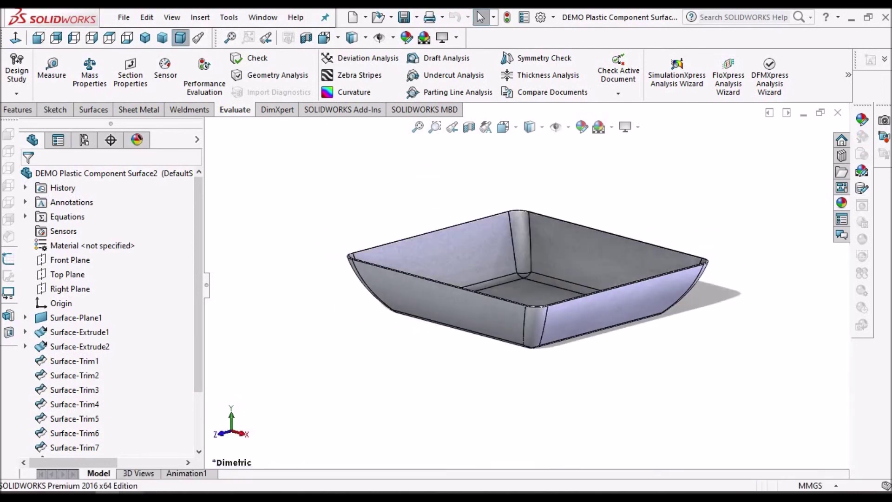
pyautogui.moveTo(131, 496)
pyautogui.click(132, 451)
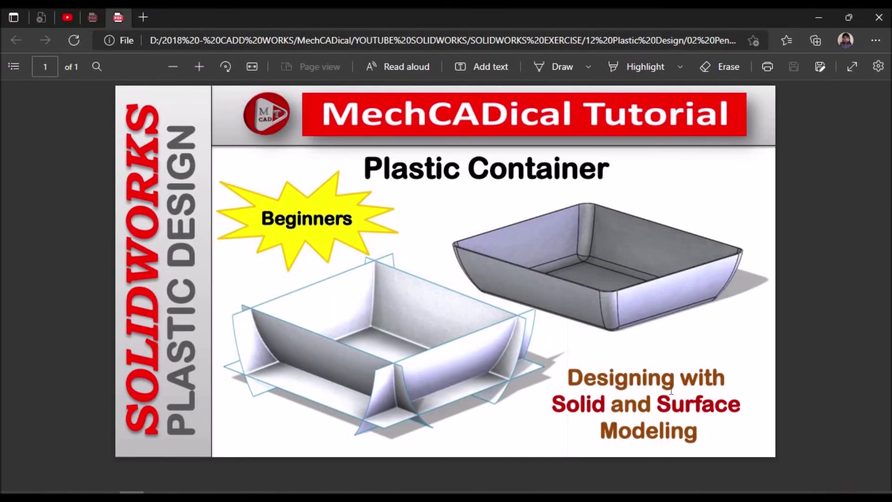